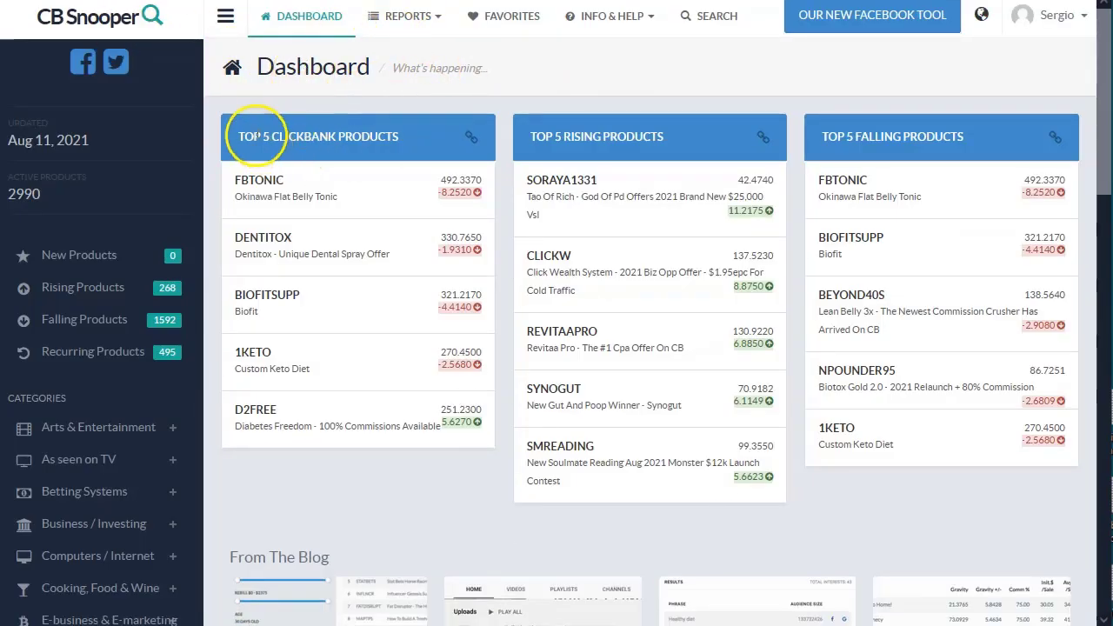
Review the dashboard's top ClickBank and top rising product lists, and open the Recurring Products report.
{"action": "left_click_drag", "start_coordinate": [245, 135], "coordinate": [387, 137]}
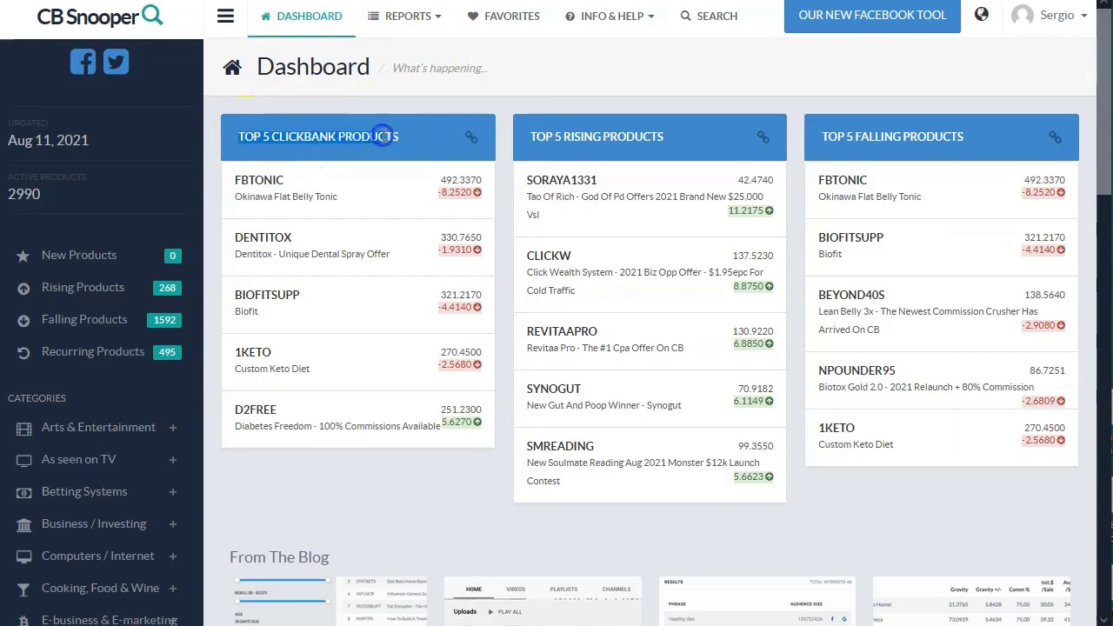
{"action": "left_click", "coordinate": [383, 136]}
{"action": "left_click_drag", "start_coordinate": [531, 136], "coordinate": [656, 136]}
{"action": "left_click", "coordinate": [579, 131]}
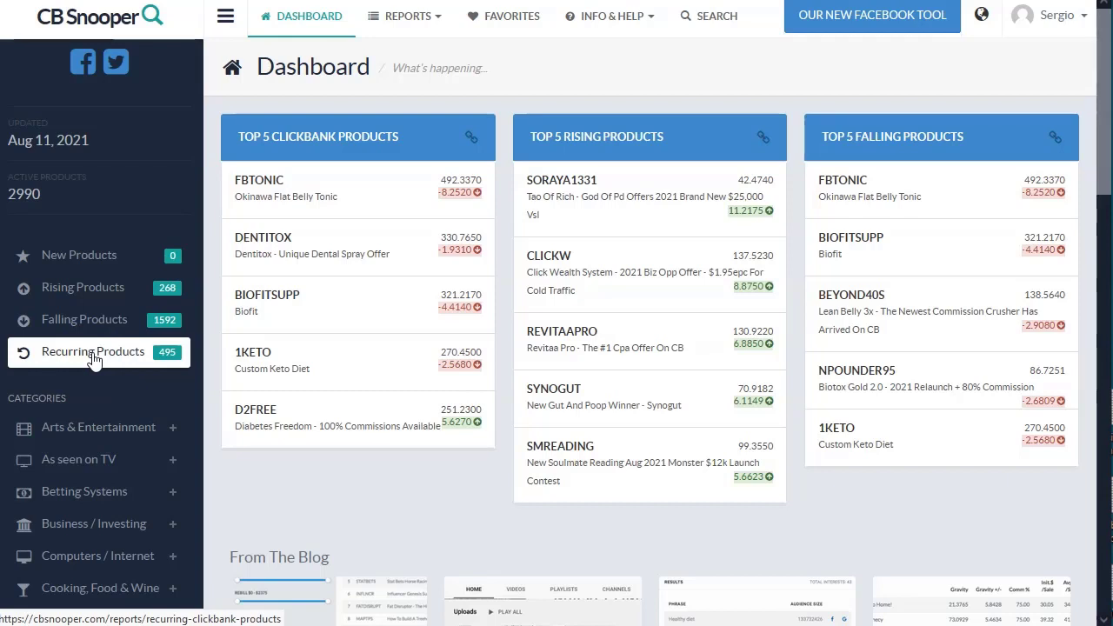
{"action": "left_click", "coordinate": [93, 357]}
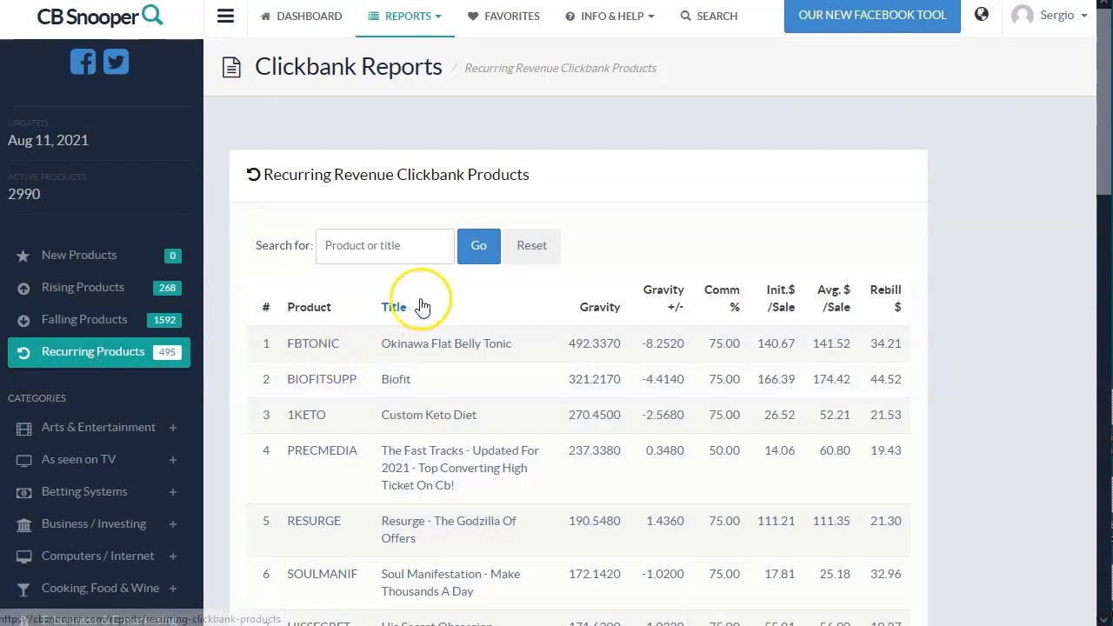
Examine the recurring revenue products table, comparing gravity, commission and rebill figures, with attention to the HISSECRET row.
{"action": "scroll", "coordinate": [423, 305], "scroll_direction": "down", "scroll_amount": 2}
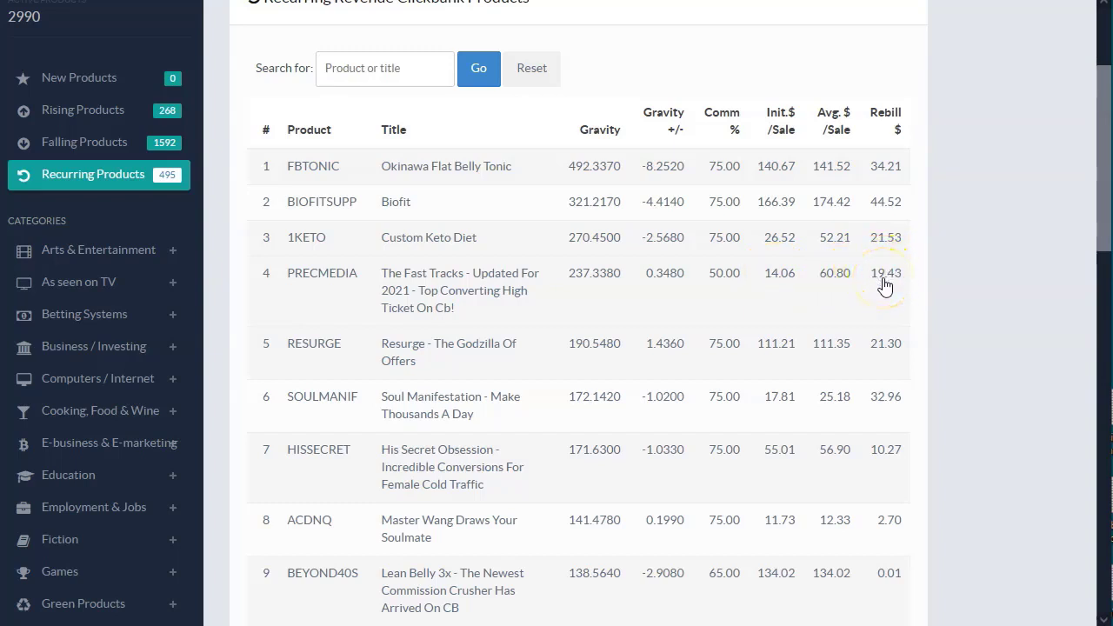
{"action": "scroll", "coordinate": [496, 323], "scroll_direction": "down", "scroll_amount": 2}
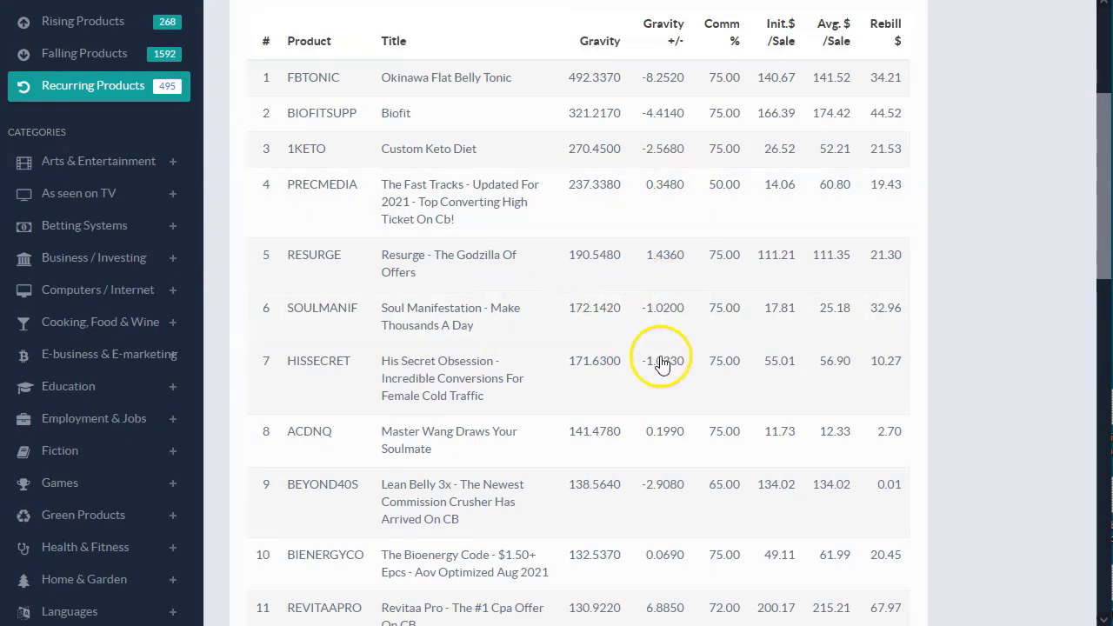
{"action": "scroll", "coordinate": [668, 446], "scroll_direction": "down", "scroll_amount": 1}
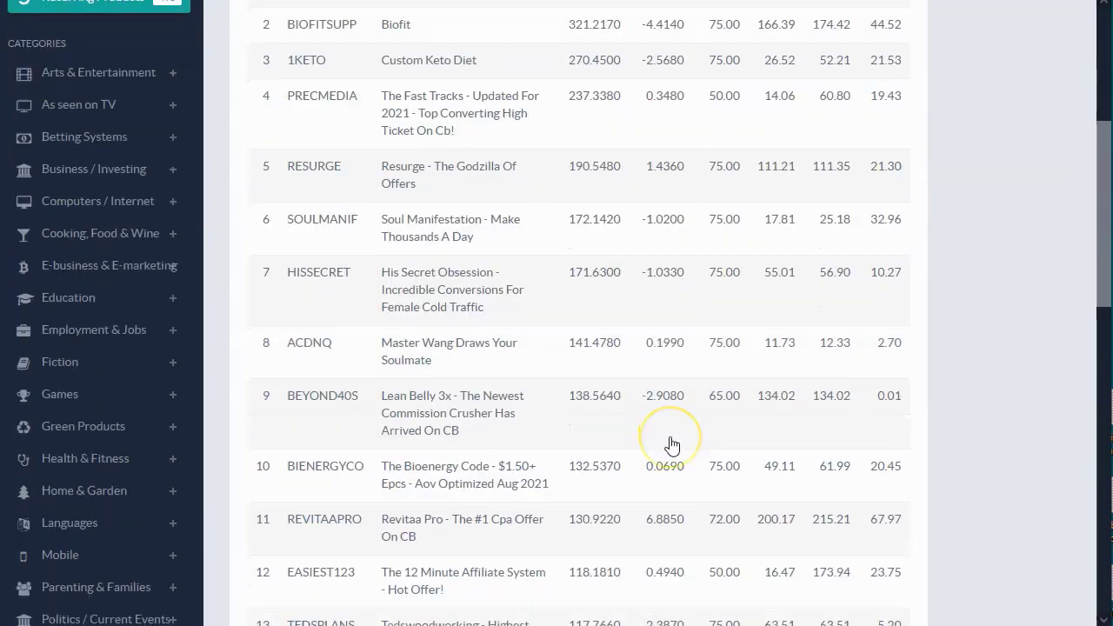
{"action": "scroll", "coordinate": [665, 427], "scroll_direction": "down", "scroll_amount": 1}
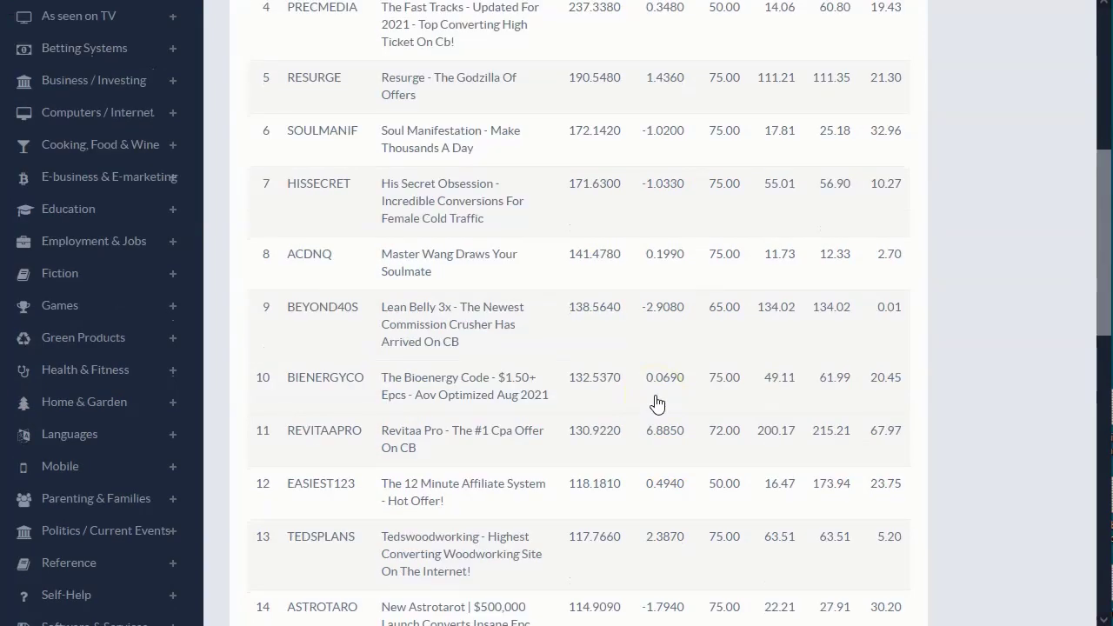
{"action": "scroll", "coordinate": [658, 403], "scroll_direction": "down", "scroll_amount": 3}
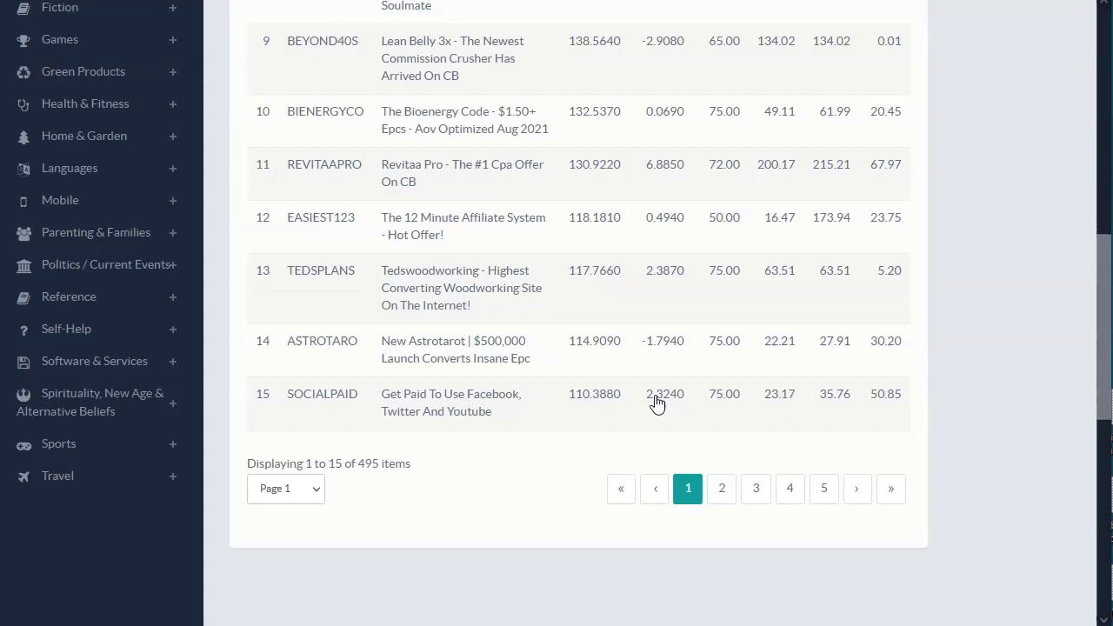
{"action": "scroll", "coordinate": [657, 404], "scroll_direction": "up", "scroll_amount": 1}
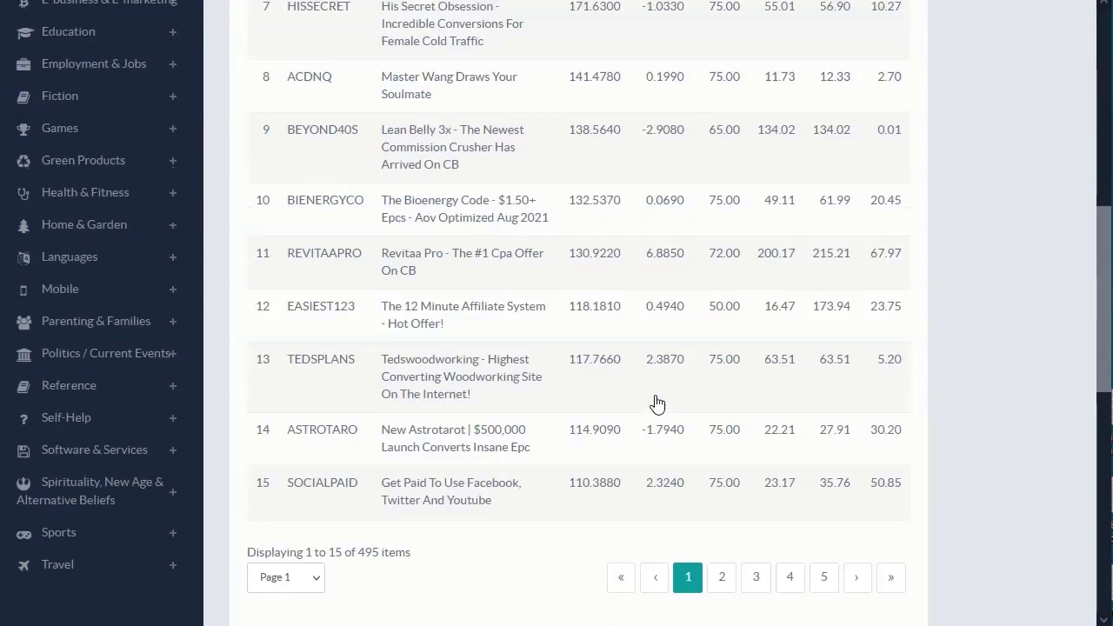
{"action": "scroll", "coordinate": [658, 403], "scroll_direction": "up", "scroll_amount": 1}
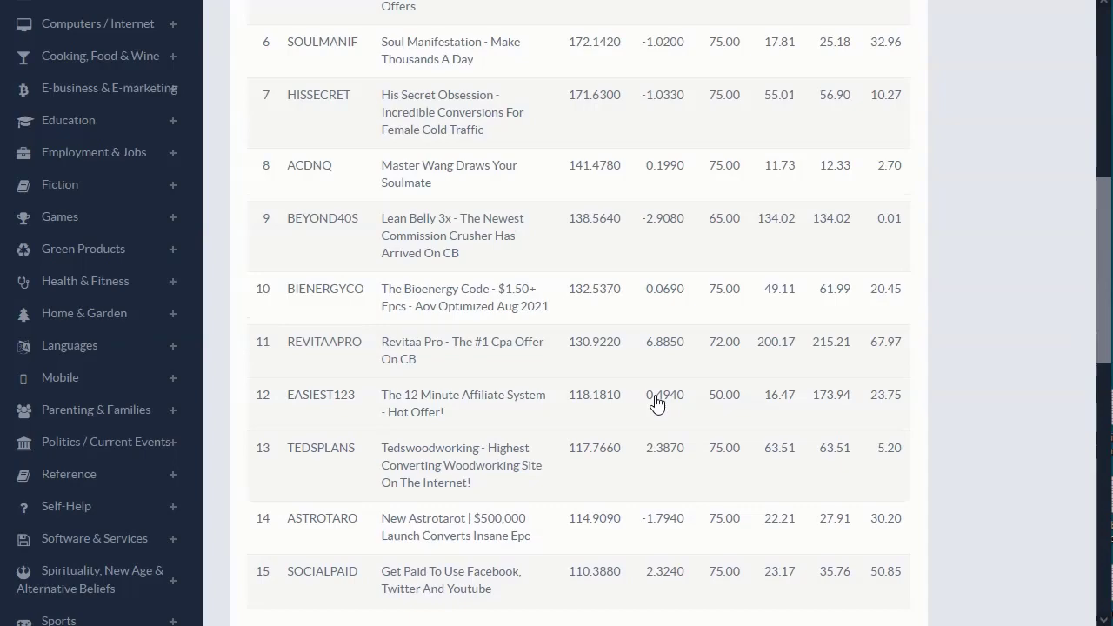
{"action": "scroll", "coordinate": [657, 403], "scroll_direction": "up", "scroll_amount": 2}
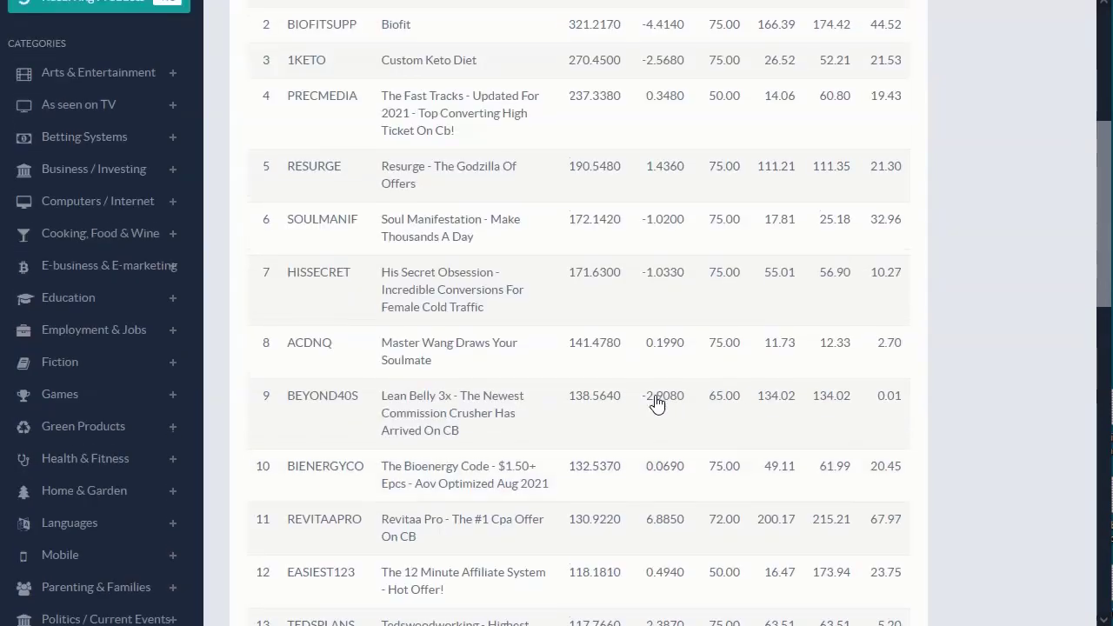
{"action": "scroll", "coordinate": [657, 403], "scroll_direction": "up", "scroll_amount": 1}
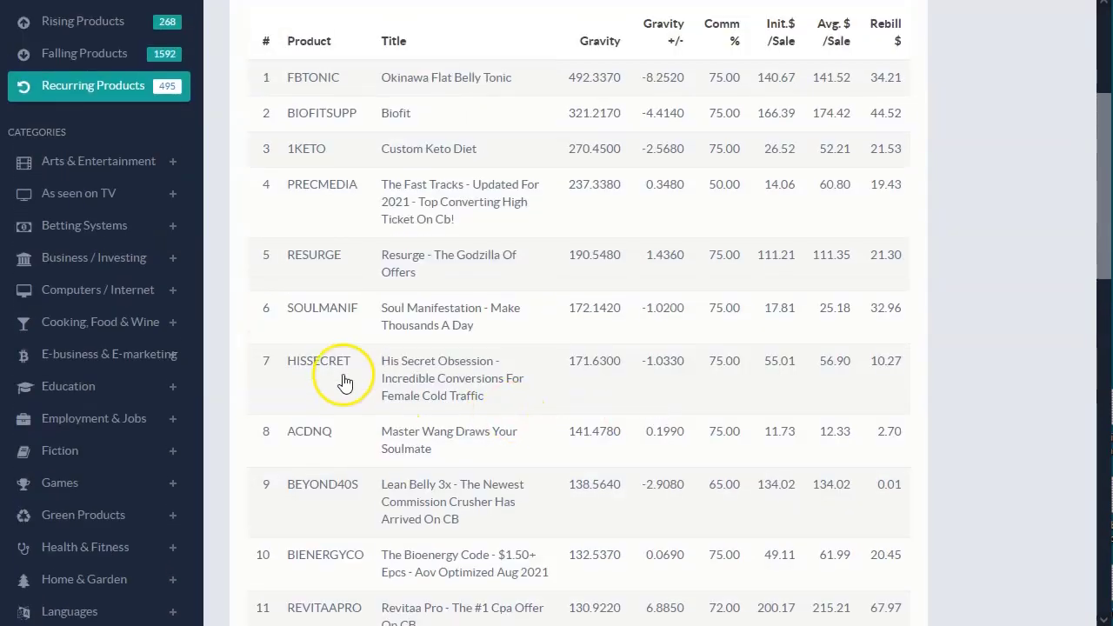
{"action": "left_click", "coordinate": [308, 376]}
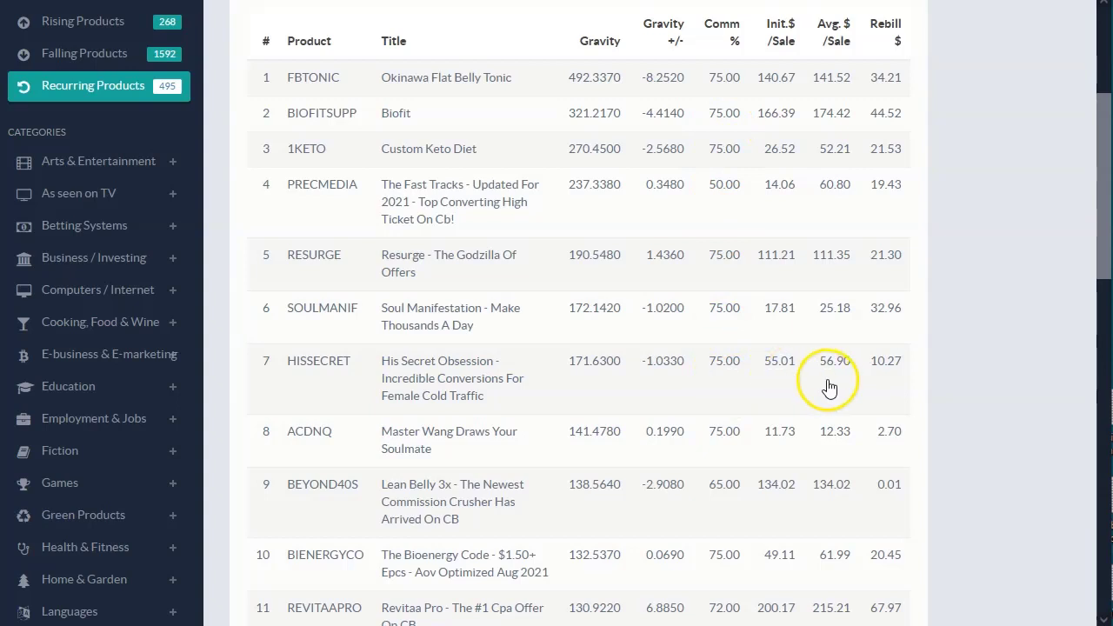
{"action": "left_click", "coordinate": [884, 40]}
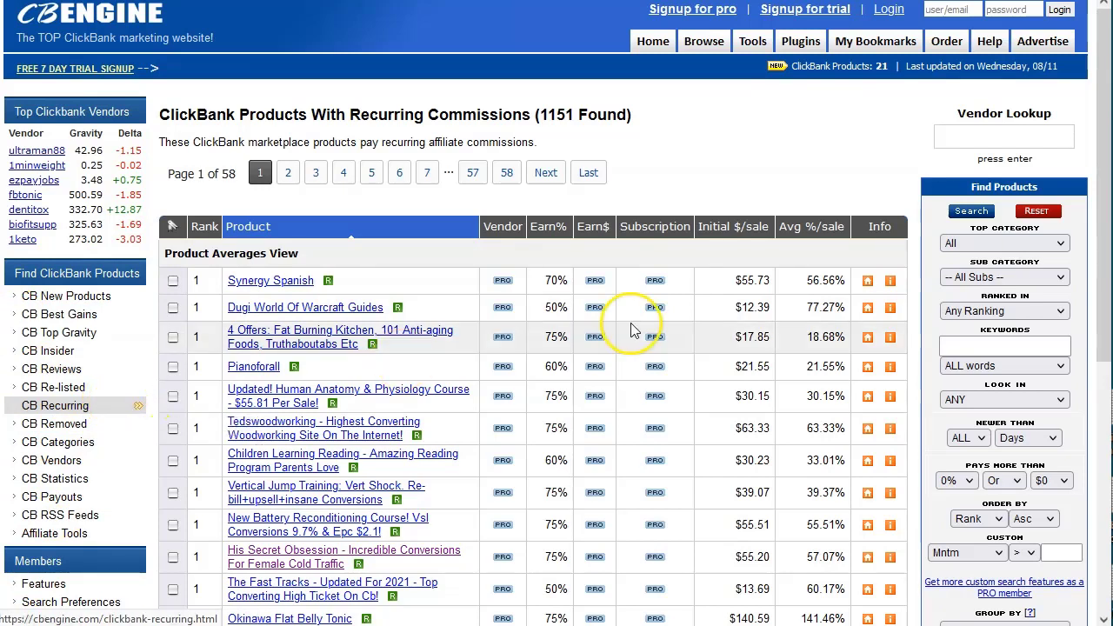
Find His Secret Obsession in CBengine's list of products with recurring commissions and open its information page.
{"action": "scroll", "coordinate": [633, 322], "scroll_direction": "down", "scroll_amount": 1}
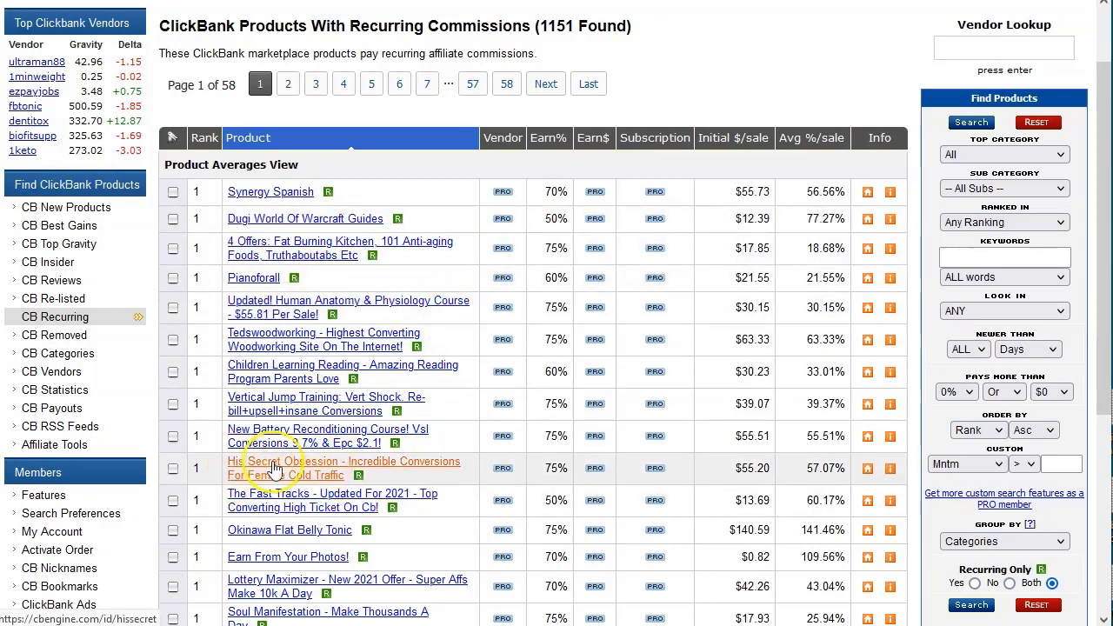
{"action": "left_click", "coordinate": [297, 475]}
{"action": "scroll", "coordinate": [298, 475], "scroll_direction": "down", "scroll_amount": 2}
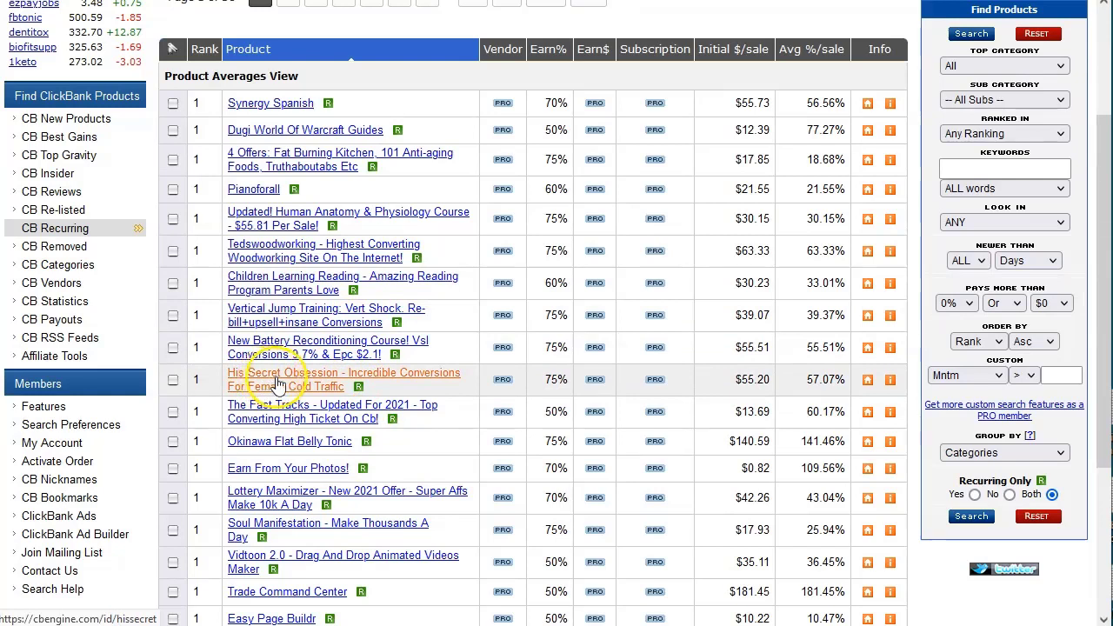
{"action": "left_click", "coordinate": [338, 387]}
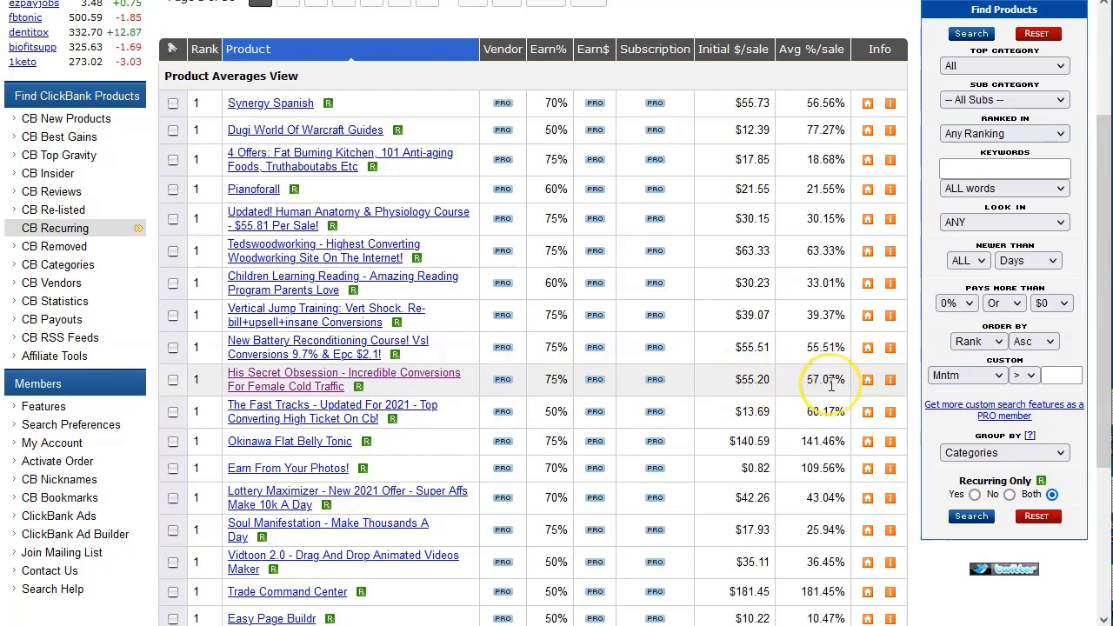
{"action": "left_click", "coordinate": [890, 379]}
Examine the His Secret Obsession details, including gravity and its change, commission, sale averages, first-seen date and category popularity.
{"action": "scroll", "coordinate": [487, 305], "scroll_direction": "down", "scroll_amount": 4}
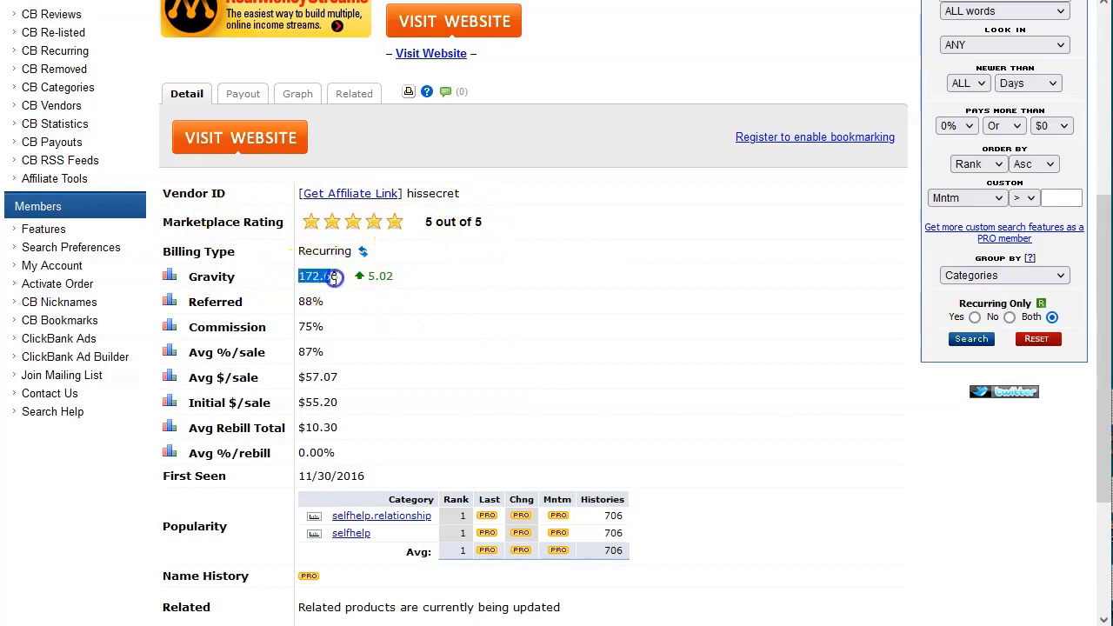
{"action": "left_click_drag", "start_coordinate": [405, 283], "coordinate": [383, 280]}
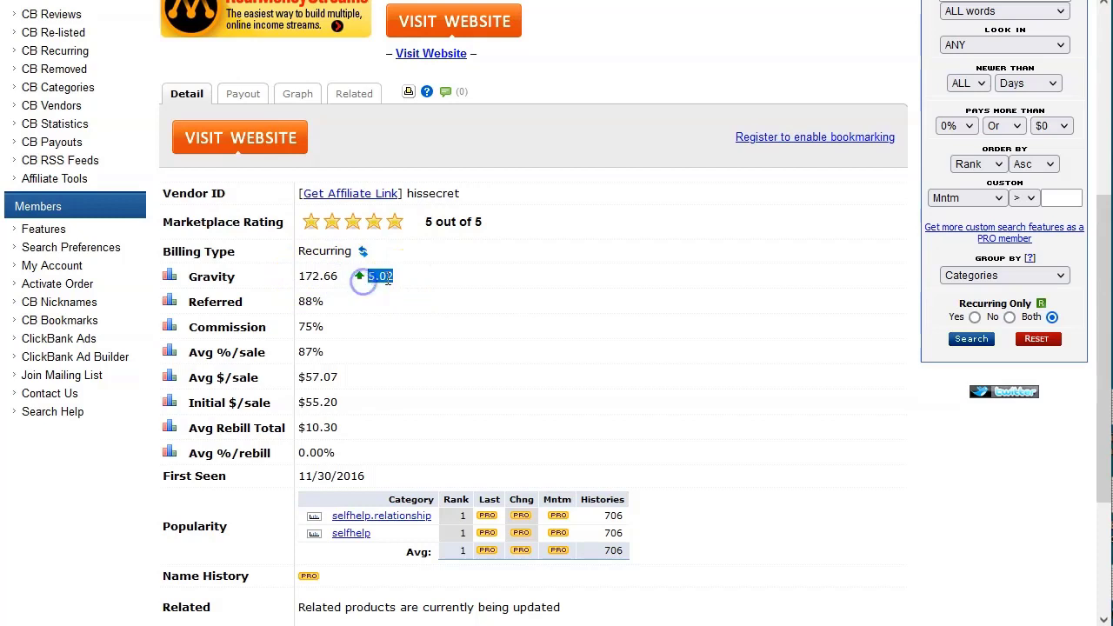
{"action": "left_click", "coordinate": [390, 321]}
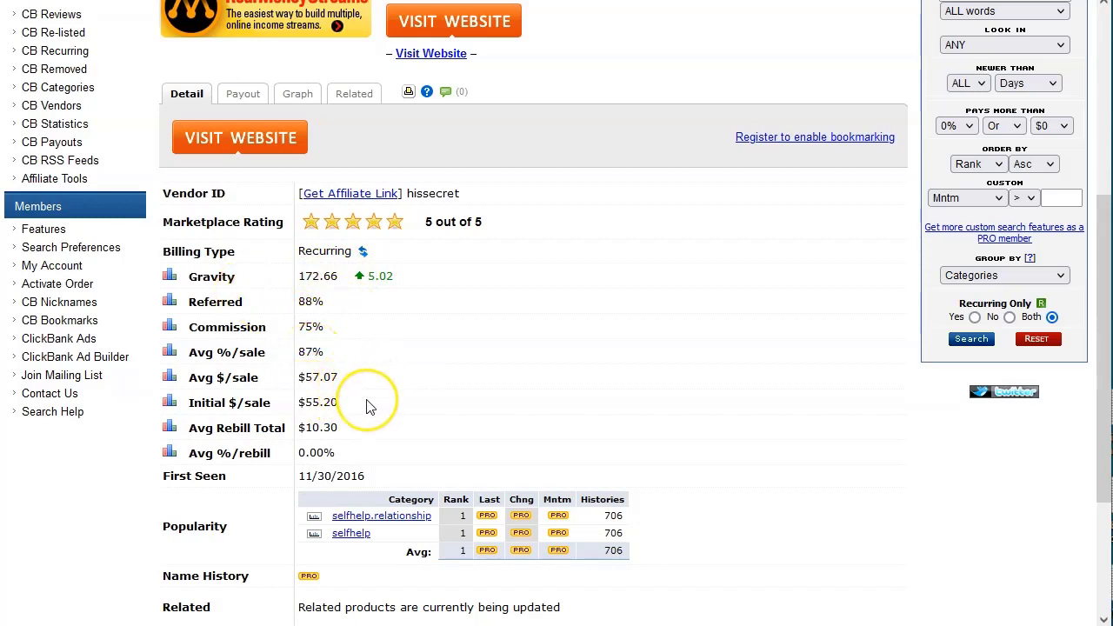
{"action": "scroll", "coordinate": [360, 430], "scroll_direction": "down", "scroll_amount": 4}
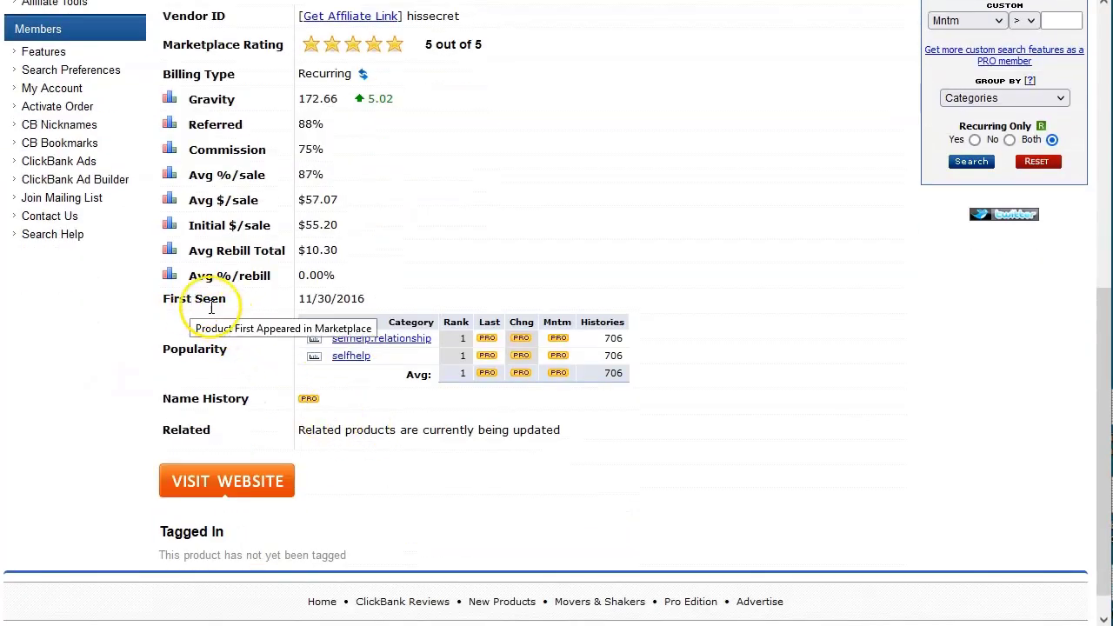
{"action": "left_click", "coordinate": [382, 306]}
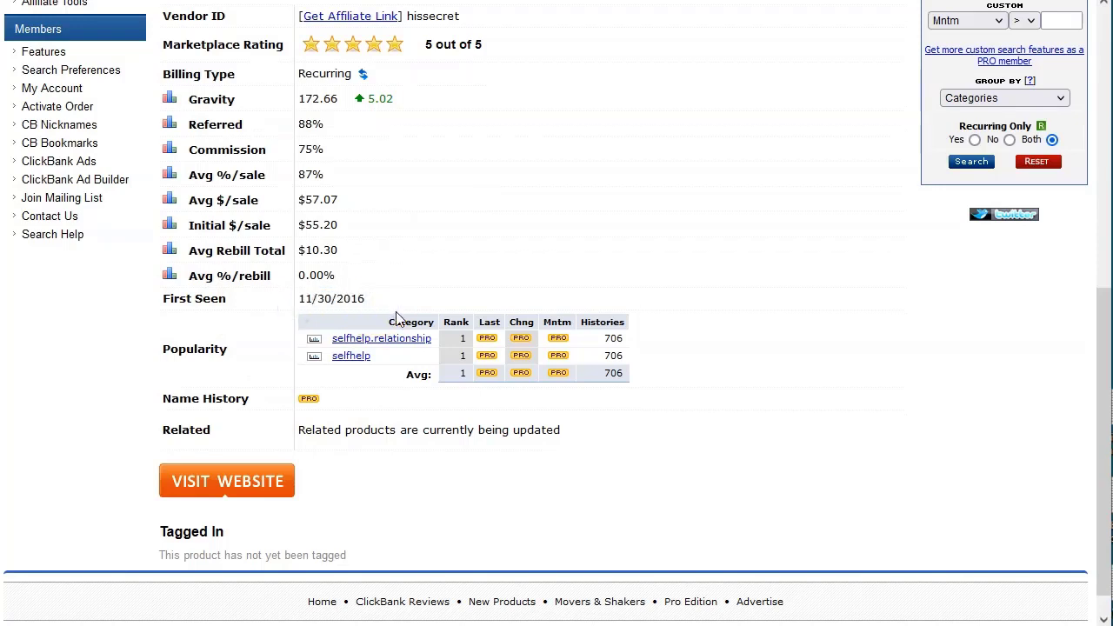
{"action": "left_click", "coordinate": [747, 406]}
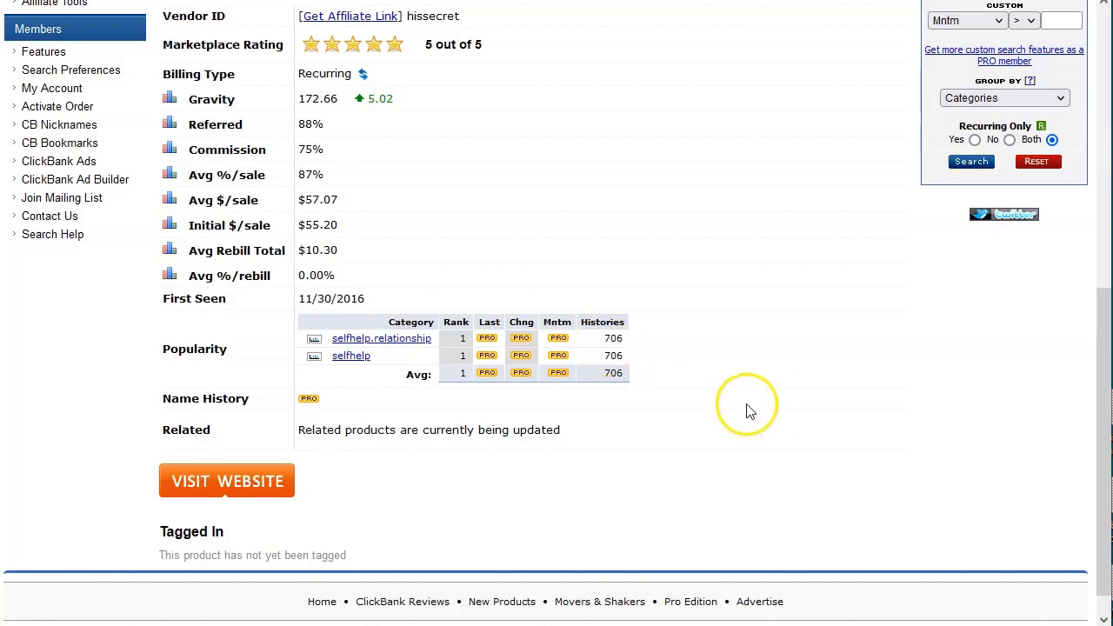
{"action": "scroll", "coordinate": [736, 389], "scroll_direction": "up", "scroll_amount": 4}
{"action": "left_click", "coordinate": [557, 380]}
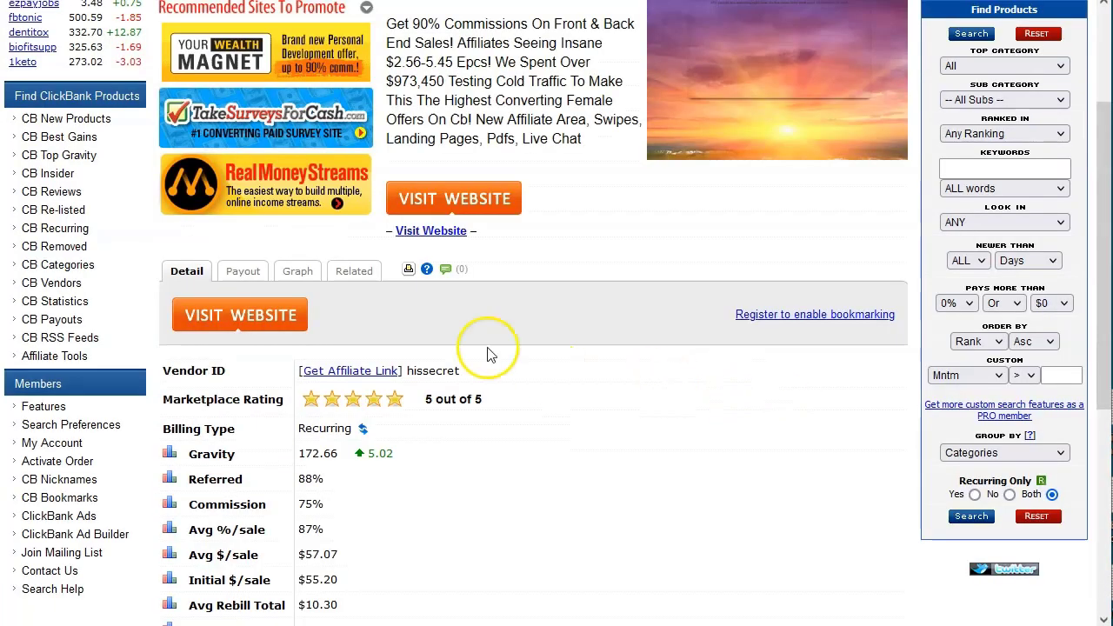
Open the payout statistics for His Secret Obsession and examine the Initial Earnings Per Sale chart.
{"action": "left_click", "coordinate": [244, 275]}
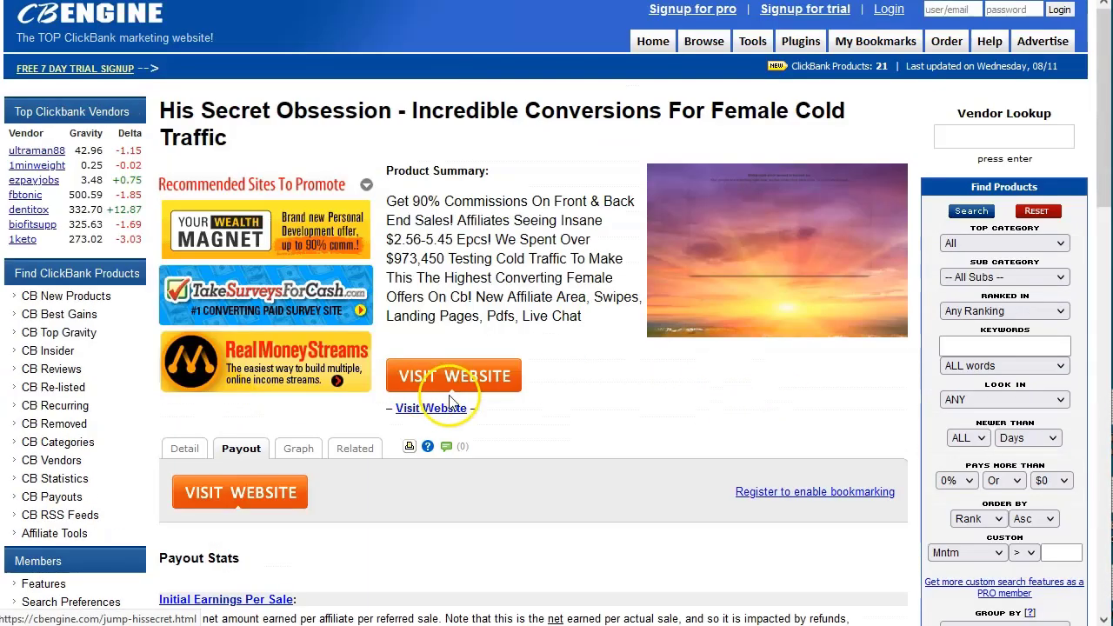
{"action": "scroll", "coordinate": [447, 397], "scroll_direction": "down", "scroll_amount": 5}
{"action": "mouse_move", "coordinate": [489, 326]}
{"action": "left_click", "coordinate": [493, 266]}
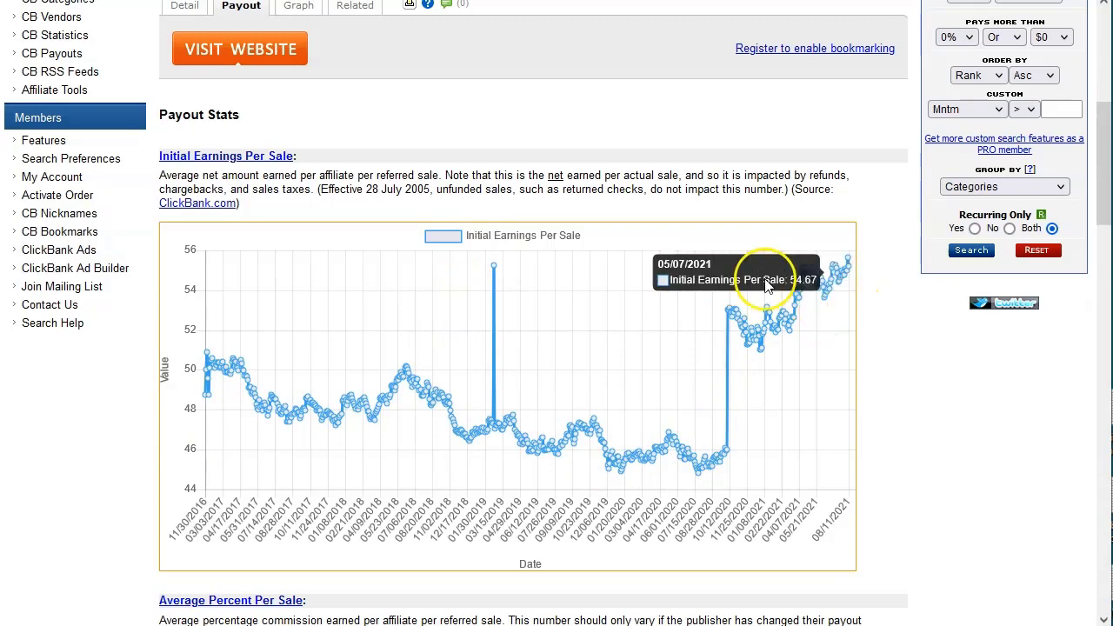
{"action": "scroll", "coordinate": [339, 352], "scroll_direction": "down", "scroll_amount": 1}
Examine the remaining payout charts for Average Percent Per Sale, % Referred, Gravity and % Commission.
{"action": "scroll", "coordinate": [338, 348], "scroll_direction": "down", "scroll_amount": 4}
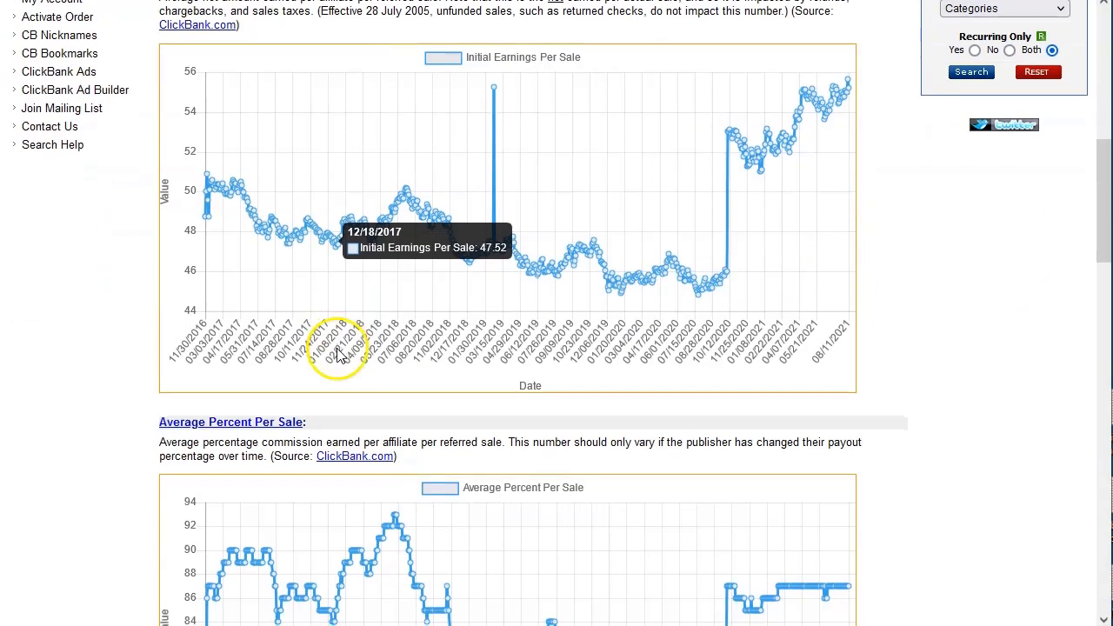
{"action": "scroll", "coordinate": [139, 395], "scroll_direction": "down", "scroll_amount": 1}
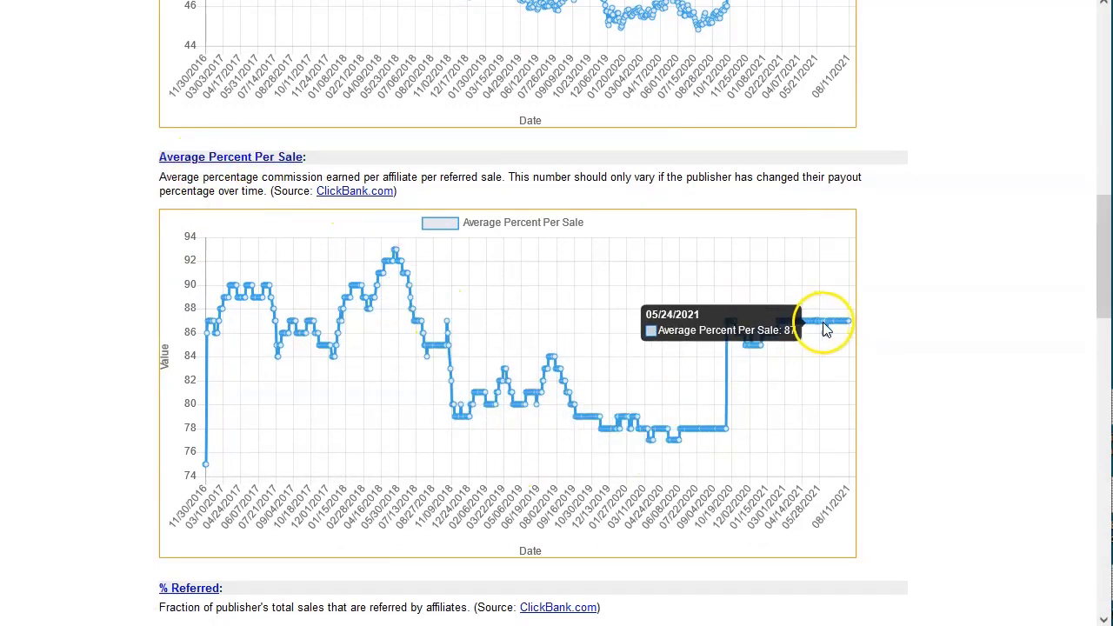
{"action": "scroll", "coordinate": [347, 332], "scroll_direction": "down", "scroll_amount": 3}
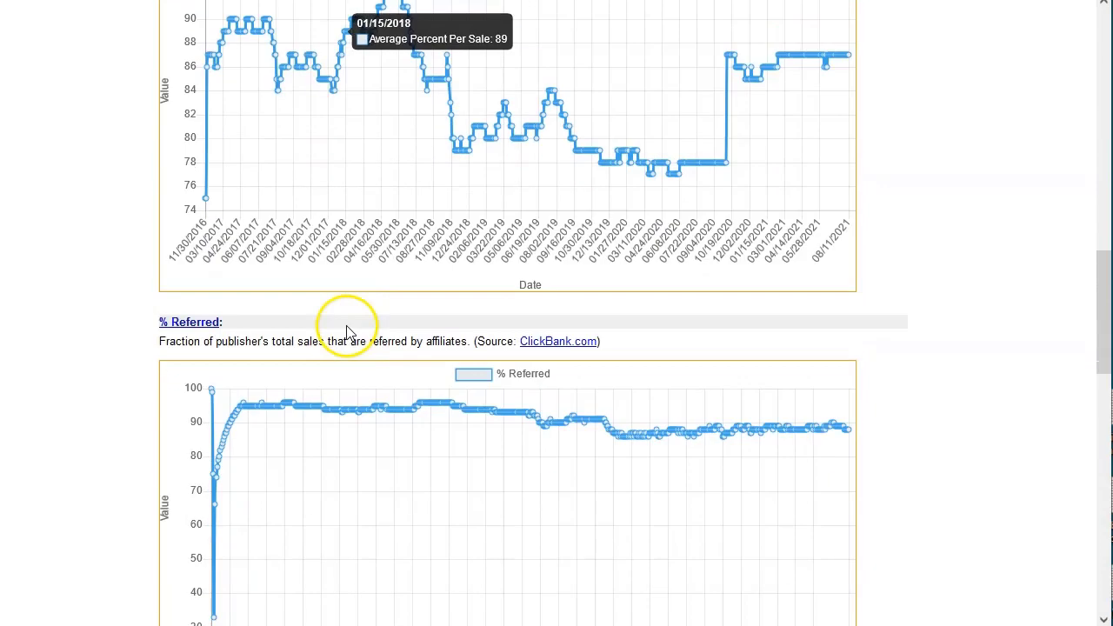
{"action": "scroll", "coordinate": [346, 333], "scroll_direction": "down", "scroll_amount": 2}
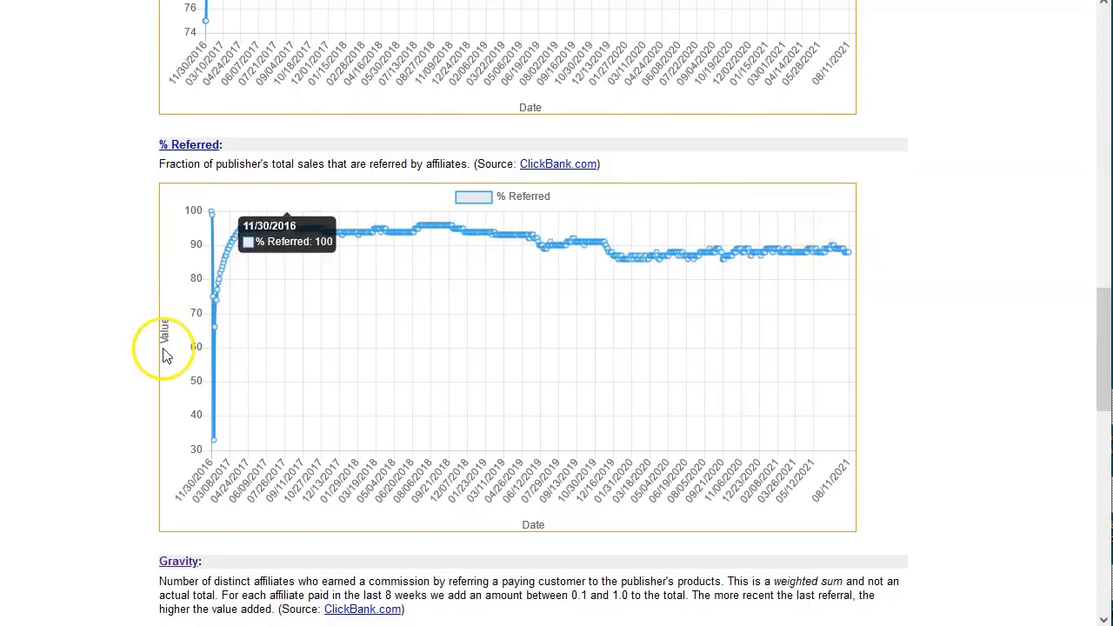
{"action": "scroll", "coordinate": [79, 414], "scroll_direction": "down", "scroll_amount": 5}
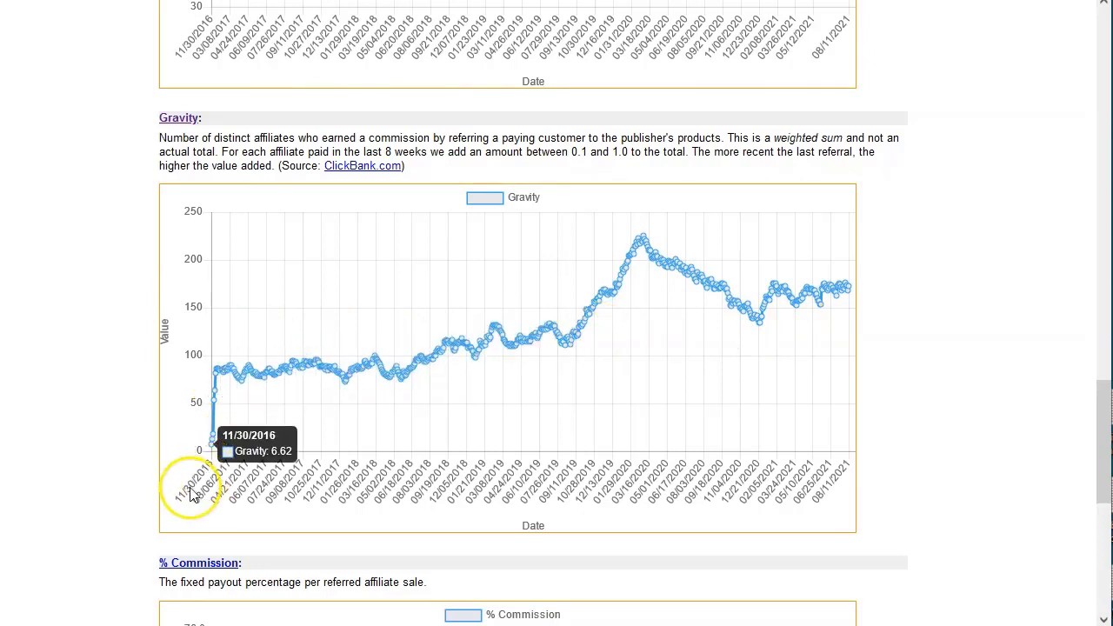
{"action": "scroll", "coordinate": [200, 469], "scroll_direction": "down", "scroll_amount": 5}
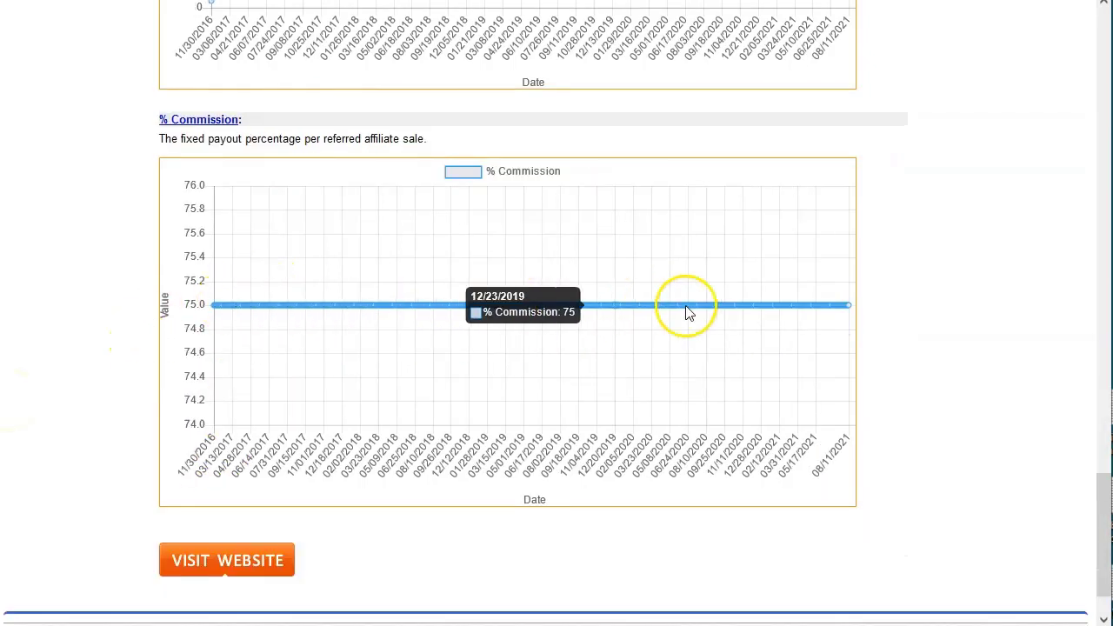
Open the product's Graph view and examine its recent gravity curve.
{"action": "scroll", "coordinate": [98, 348], "scroll_direction": "up", "scroll_amount": 3}
{"action": "scroll", "coordinate": [98, 348], "scroll_direction": "up", "scroll_amount": 20}
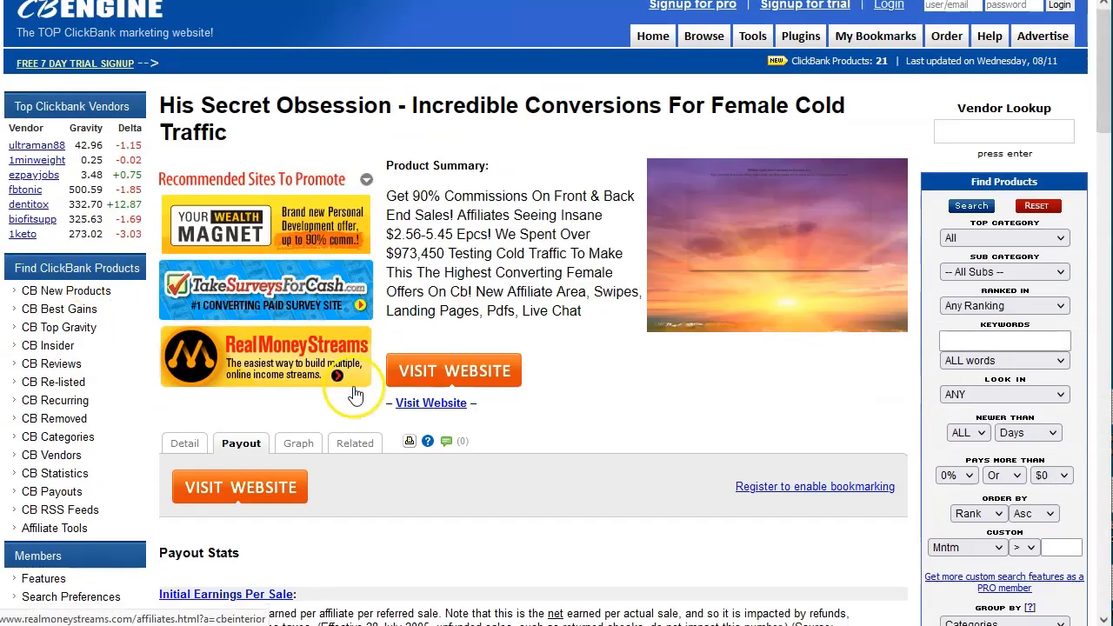
{"action": "scroll", "coordinate": [355, 396], "scroll_direction": "down", "scroll_amount": 1}
{"action": "left_click", "coordinate": [307, 358]}
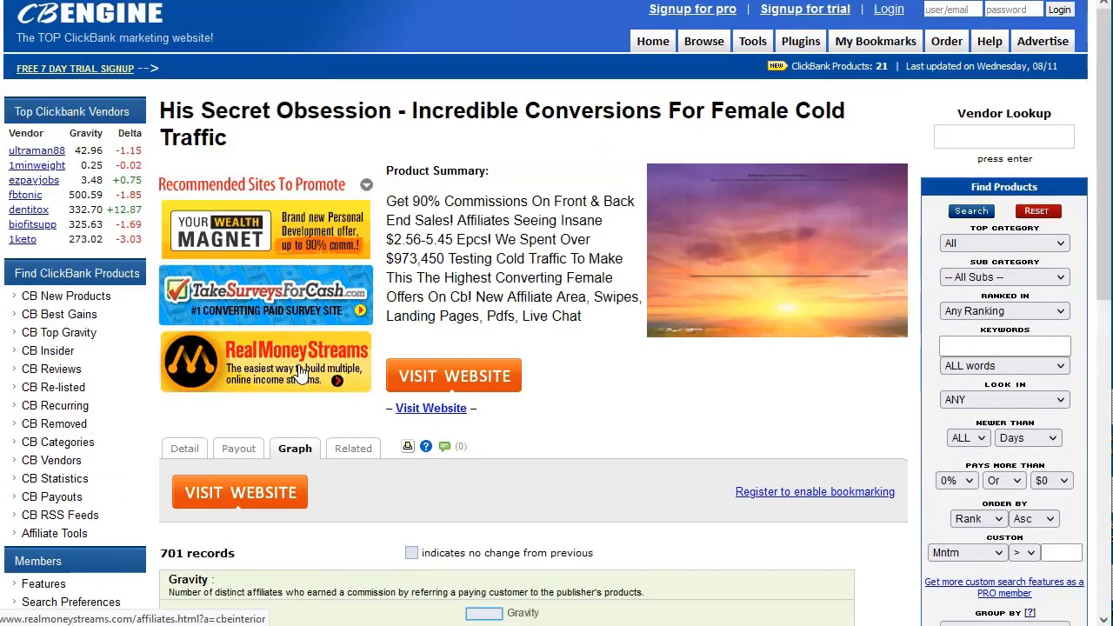
{"action": "scroll", "coordinate": [295, 365], "scroll_direction": "down", "scroll_amount": 4}
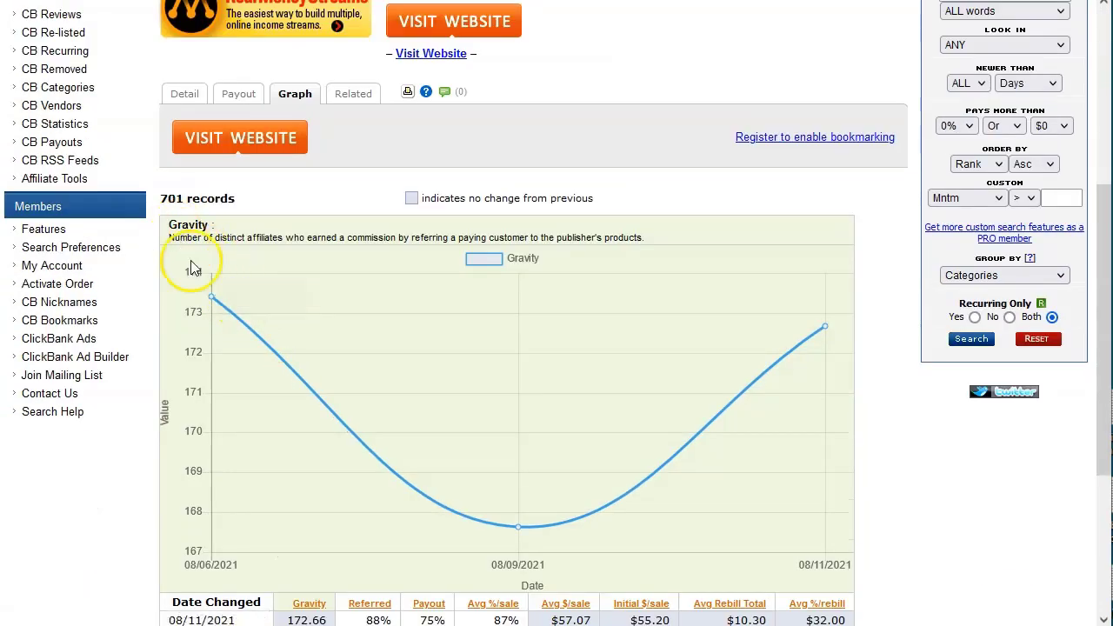
Examine the gravity graph's points for 08/06, 08/09 and 08/11/2021 and the payout history table beneath it.
{"action": "mouse_move", "coordinate": [462, 509]}
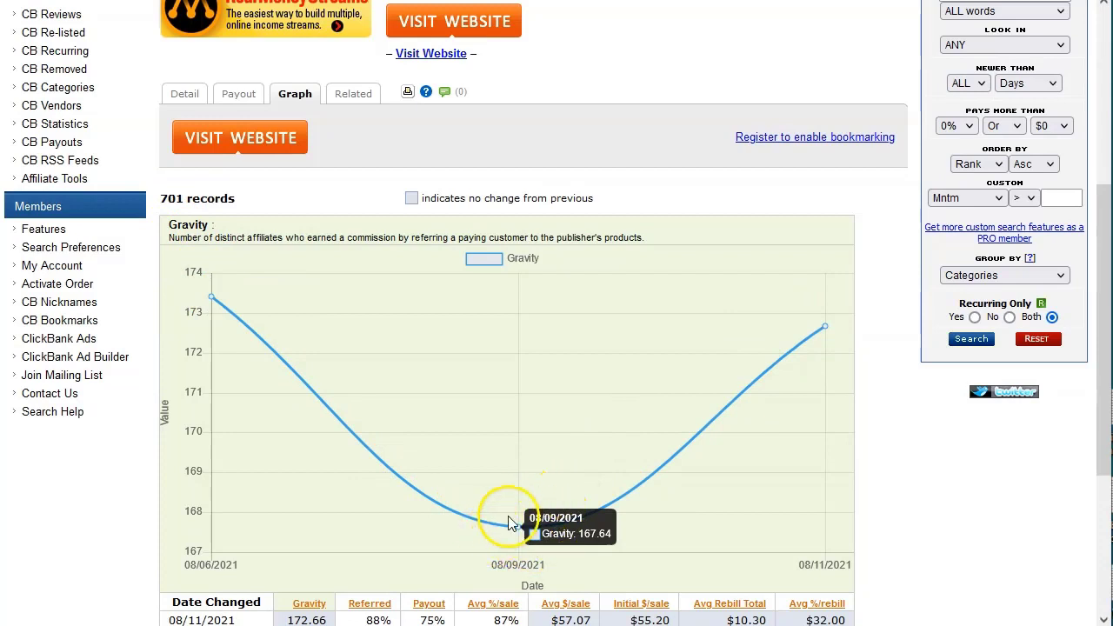
{"action": "mouse_move", "coordinate": [216, 304]}
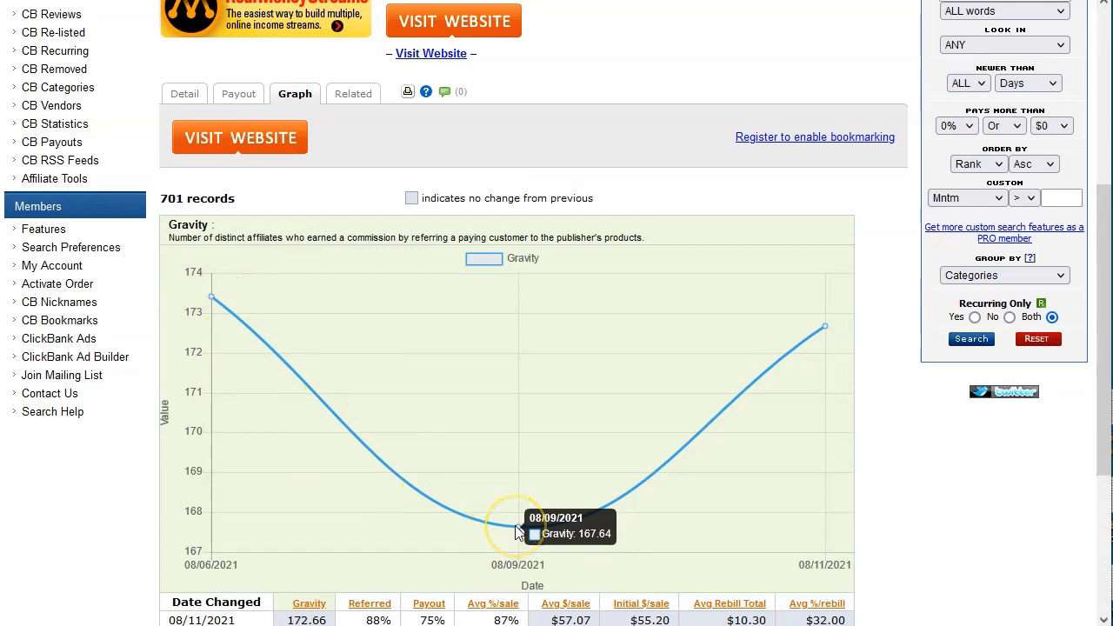
{"action": "mouse_move", "coordinate": [827, 313]}
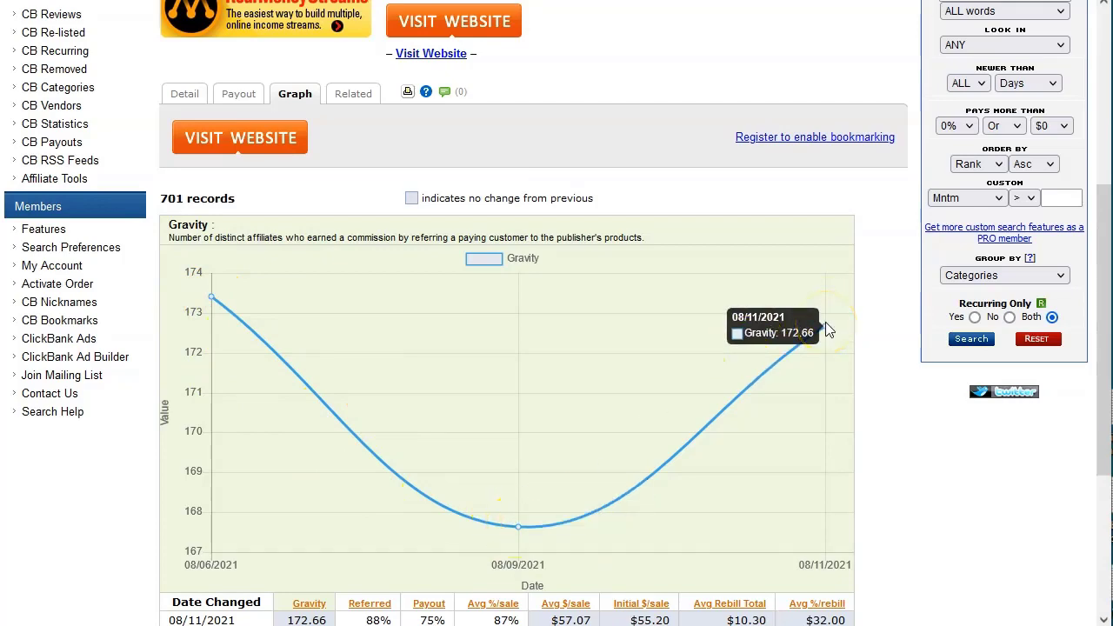
{"action": "mouse_move", "coordinate": [608, 318]}
{"action": "scroll", "coordinate": [516, 324], "scroll_direction": "down", "scroll_amount": 3}
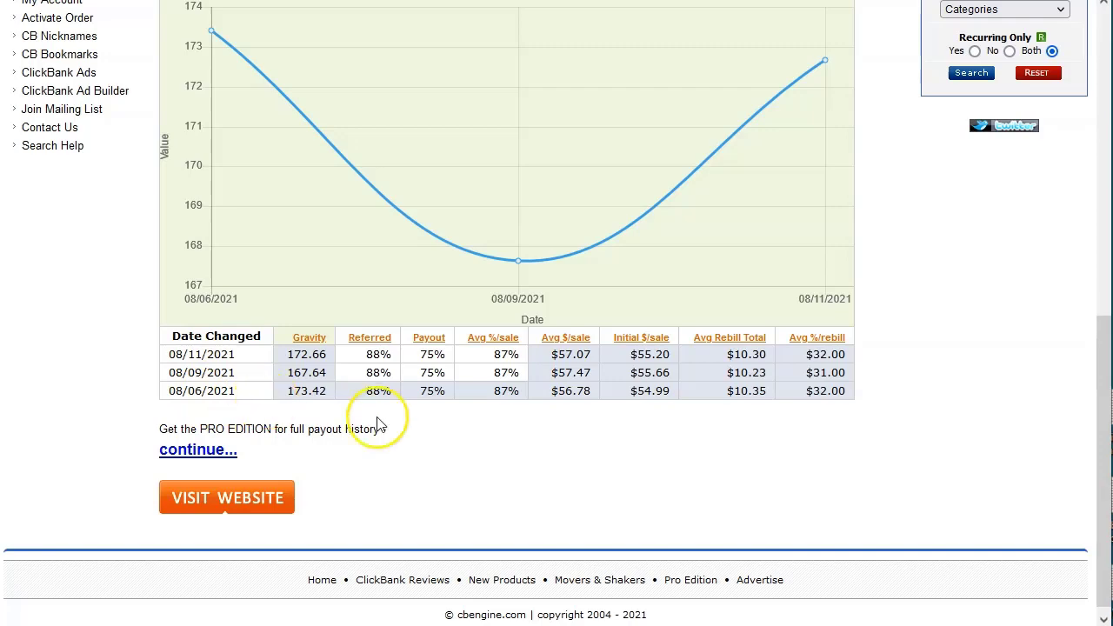
{"action": "scroll", "coordinate": [596, 460], "scroll_direction": "up", "scroll_amount": 7}
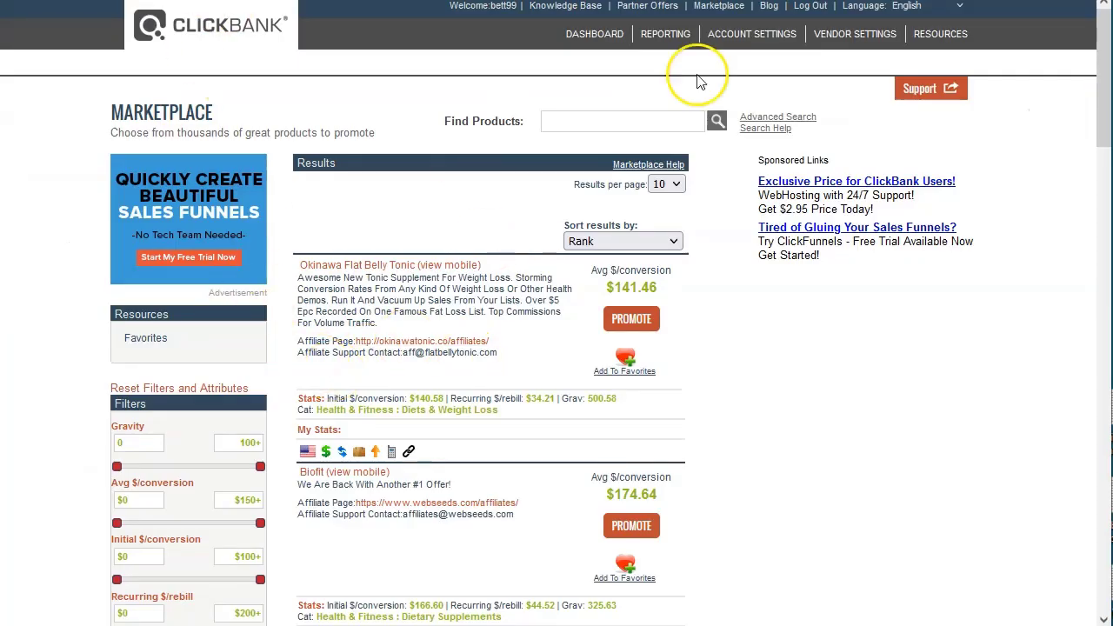
Switch to the ClickBank Marketplace, run a product search without a keyword and browse the listed offers.
{"action": "left_click", "coordinate": [716, 121]}
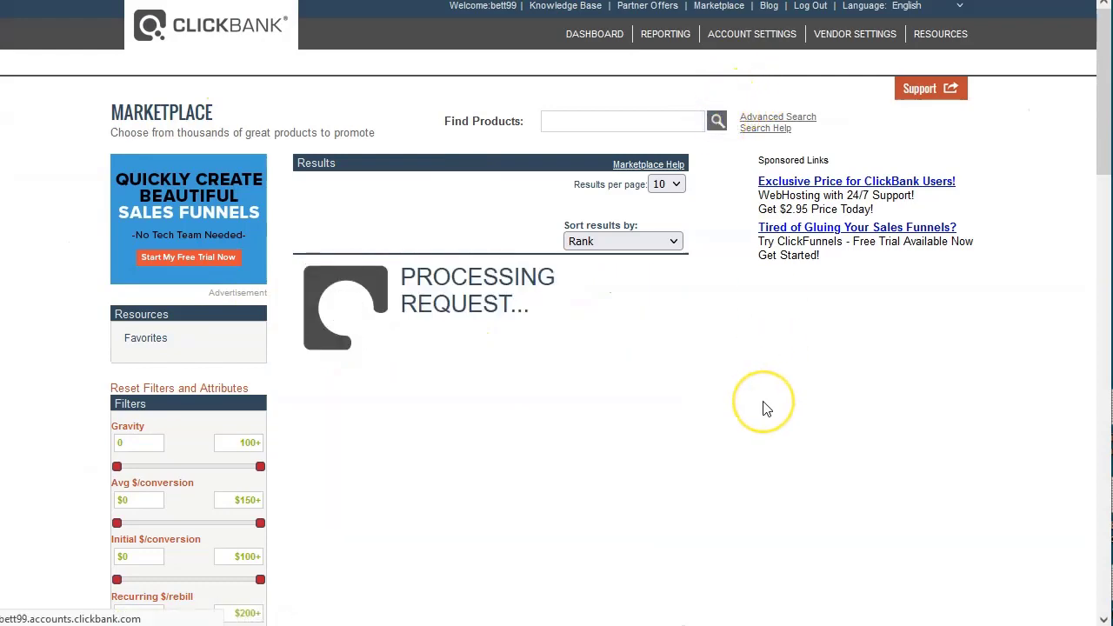
{"action": "scroll", "coordinate": [418, 383], "scroll_direction": "down", "scroll_amount": 6}
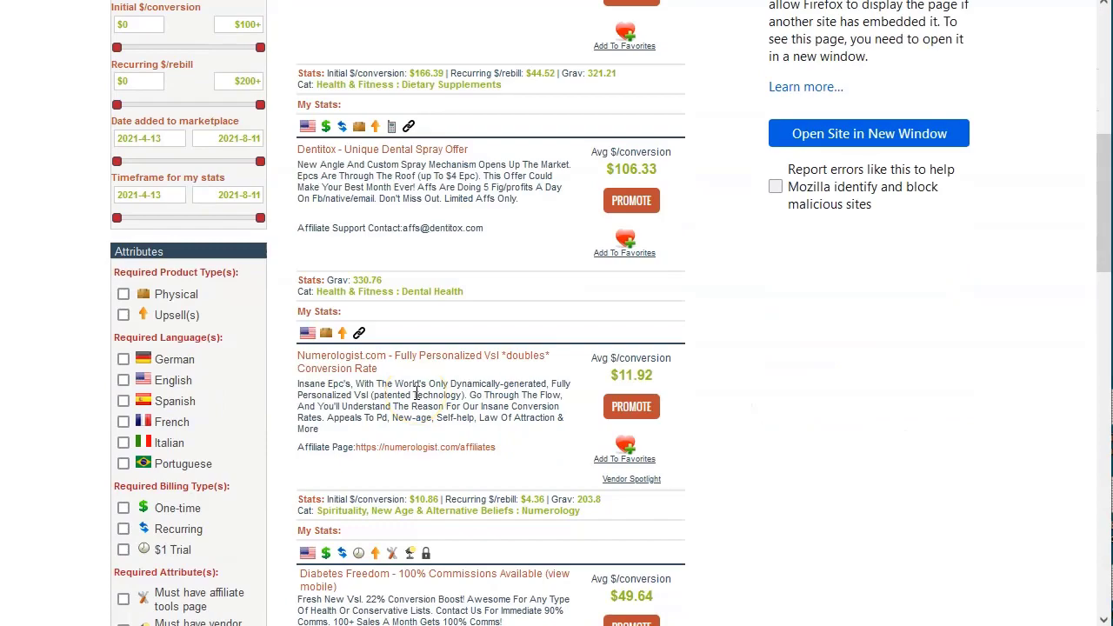
{"action": "scroll", "coordinate": [415, 394], "scroll_direction": "up", "scroll_amount": 6}
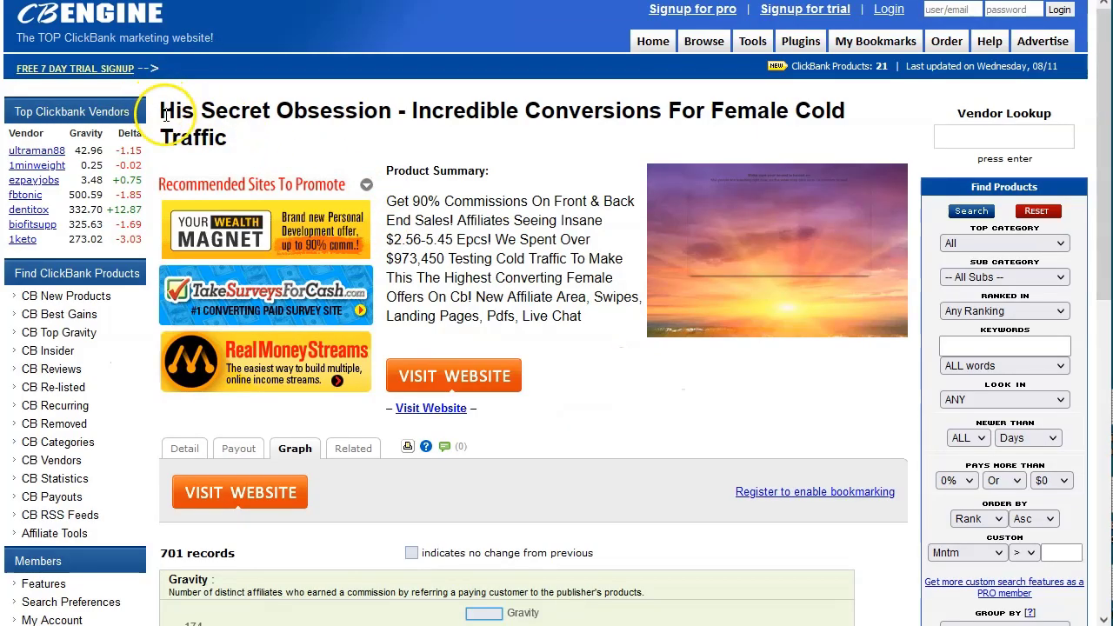
Copy the title "His Secret Obsession" from the CBengine product page and search the ClickBank Marketplace for it.
{"action": "left_click_drag", "start_coordinate": [166, 116], "coordinate": [393, 112]}
{"action": "right_click", "coordinate": [393, 111]}
{"action": "left_click", "coordinate": [395, 137]}
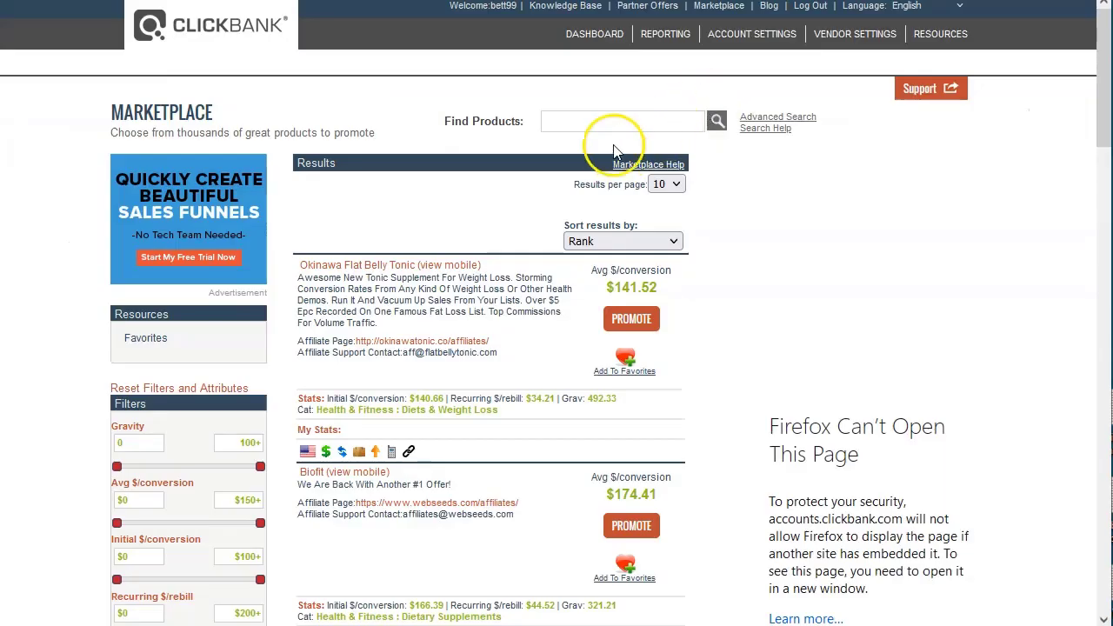
{"action": "left_click", "coordinate": [556, 120]}
{"action": "right_click", "coordinate": [603, 124]}
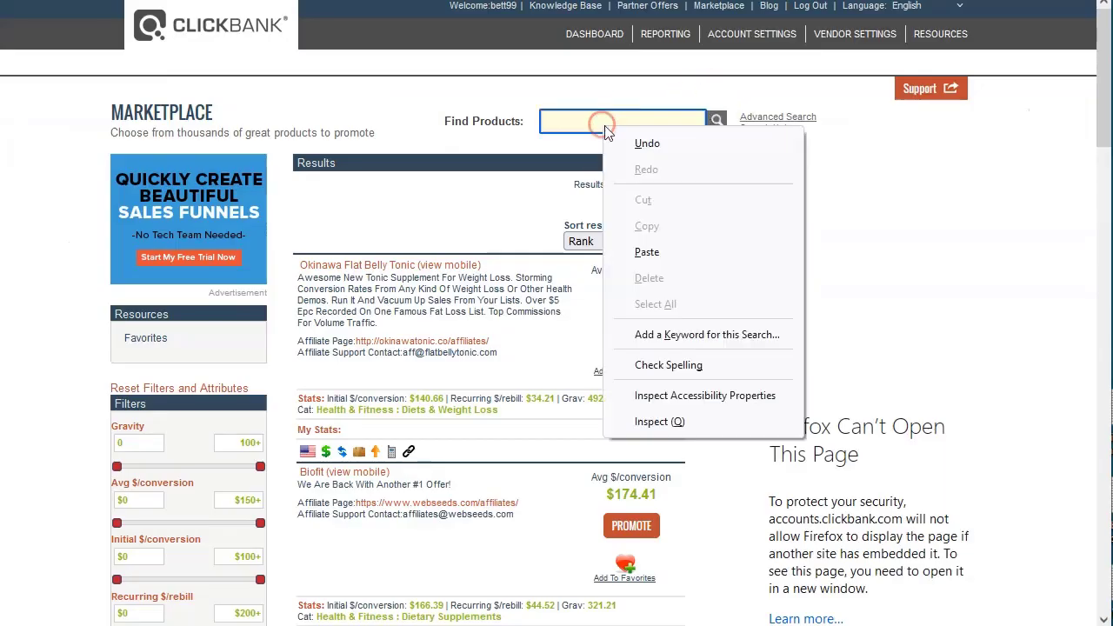
{"action": "left_click", "coordinate": [647, 251]}
{"action": "left_click", "coordinate": [715, 123]}
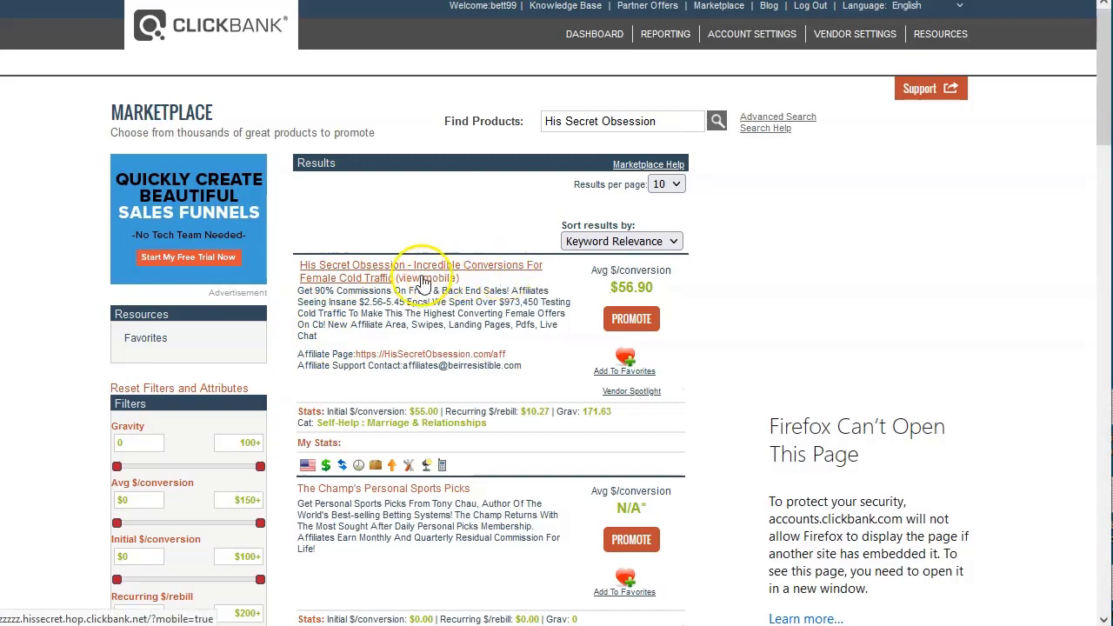
Review the His Secret Obsession listing and open its affiliate page in a new tab.
{"action": "scroll", "coordinate": [435, 293], "scroll_direction": "down", "scroll_amount": 2}
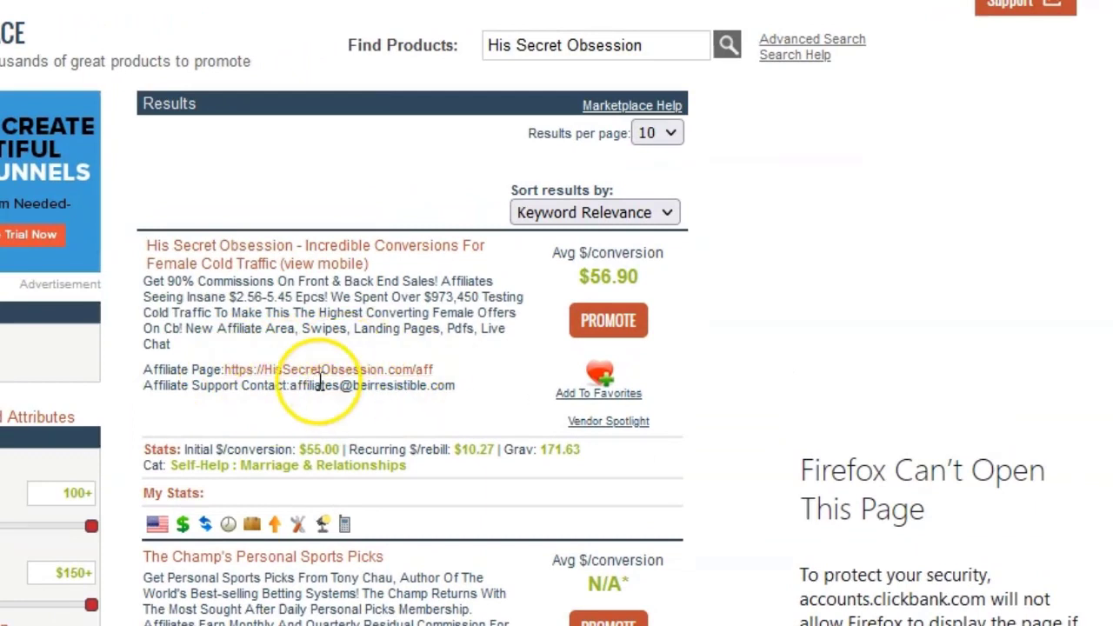
{"action": "right_click", "coordinate": [311, 370]}
{"action": "left_click", "coordinate": [385, 392]}
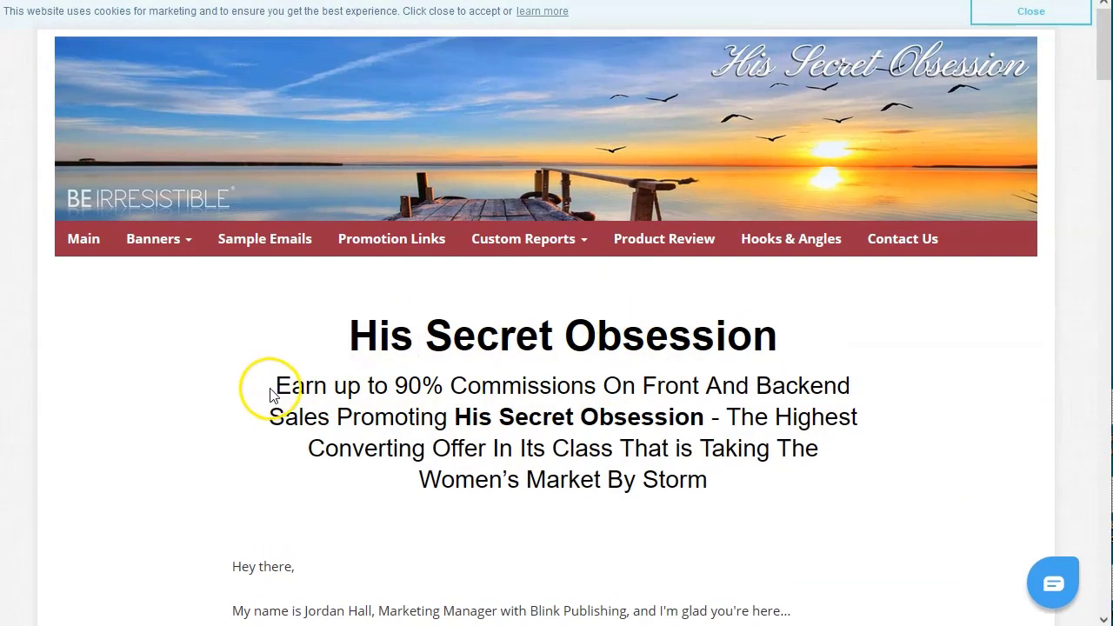
Read the affiliate page's commission headline, offer introduction and earnings per hop, down to the Commission Structure section.
{"action": "left_click_drag", "start_coordinate": [276, 386], "coordinate": [817, 398]}
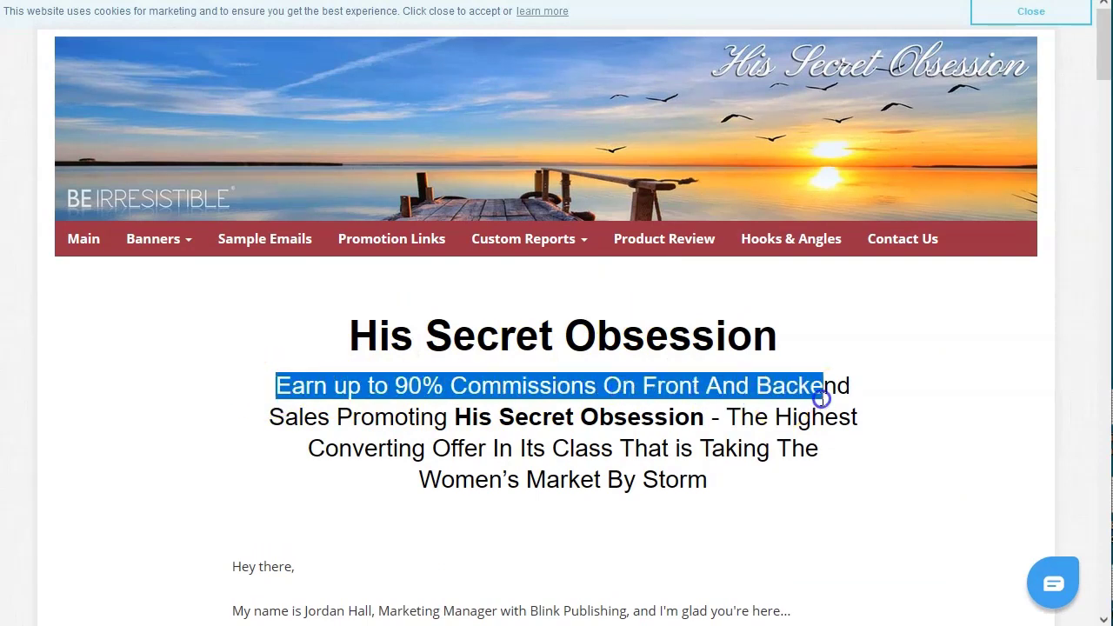
{"action": "left_click", "coordinate": [423, 414]}
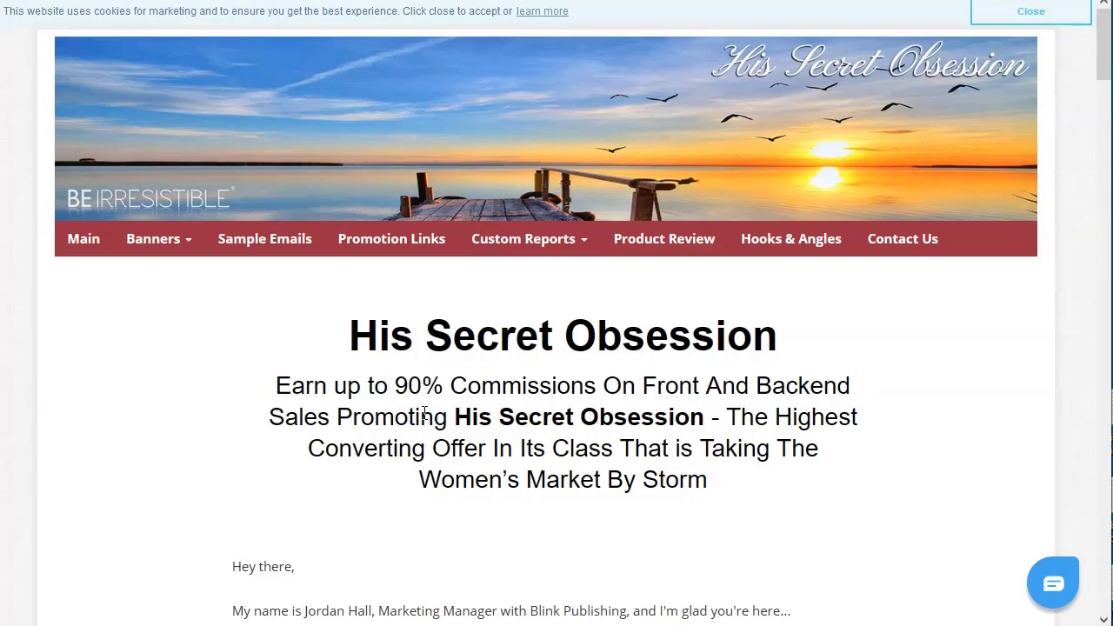
{"action": "scroll", "coordinate": [424, 391], "scroll_direction": "down", "scroll_amount": 2}
{"action": "scroll", "coordinate": [377, 332], "scroll_direction": "down", "scroll_amount": 2}
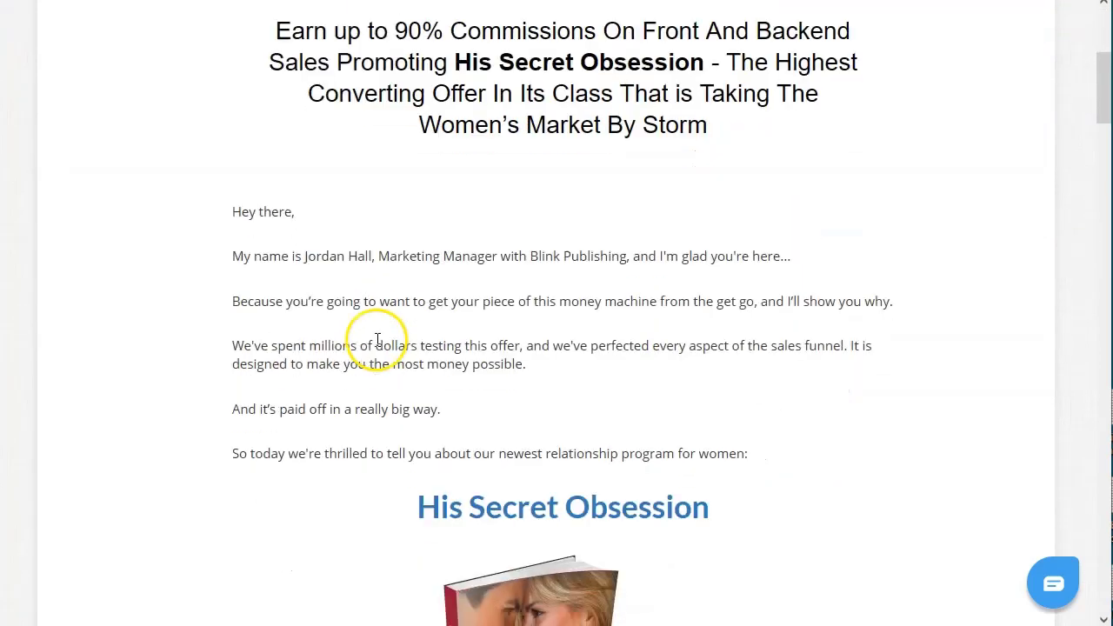
{"action": "scroll", "coordinate": [313, 390], "scroll_direction": "down", "scroll_amount": 8}
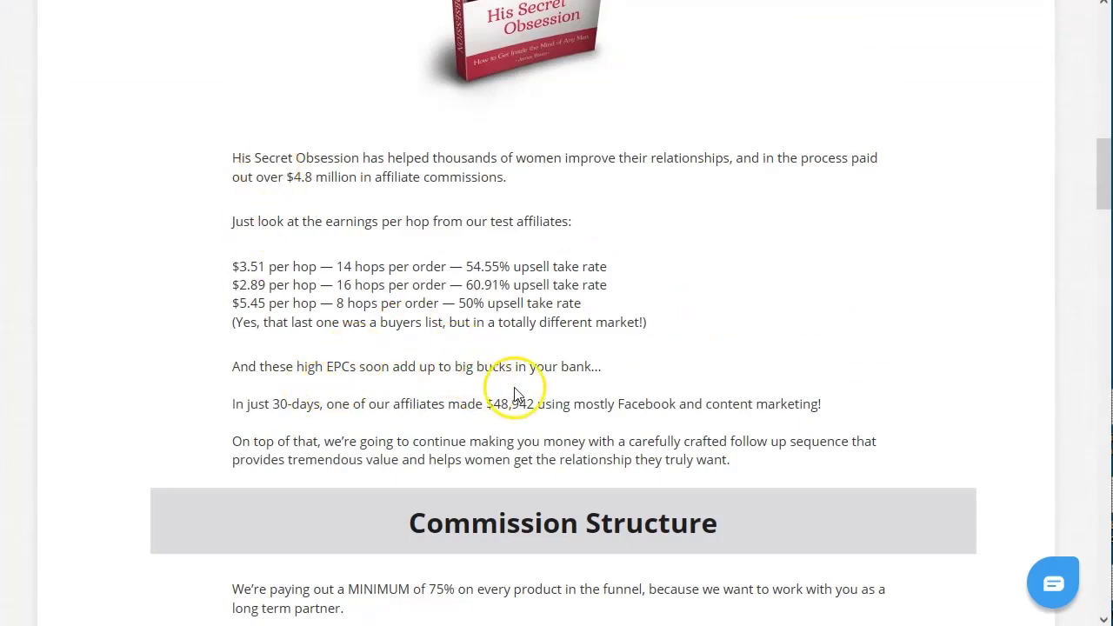
{"action": "scroll", "coordinate": [514, 383], "scroll_direction": "down", "scroll_amount": 3}
{"action": "scroll", "coordinate": [650, 307], "scroll_direction": "down", "scroll_amount": 2}
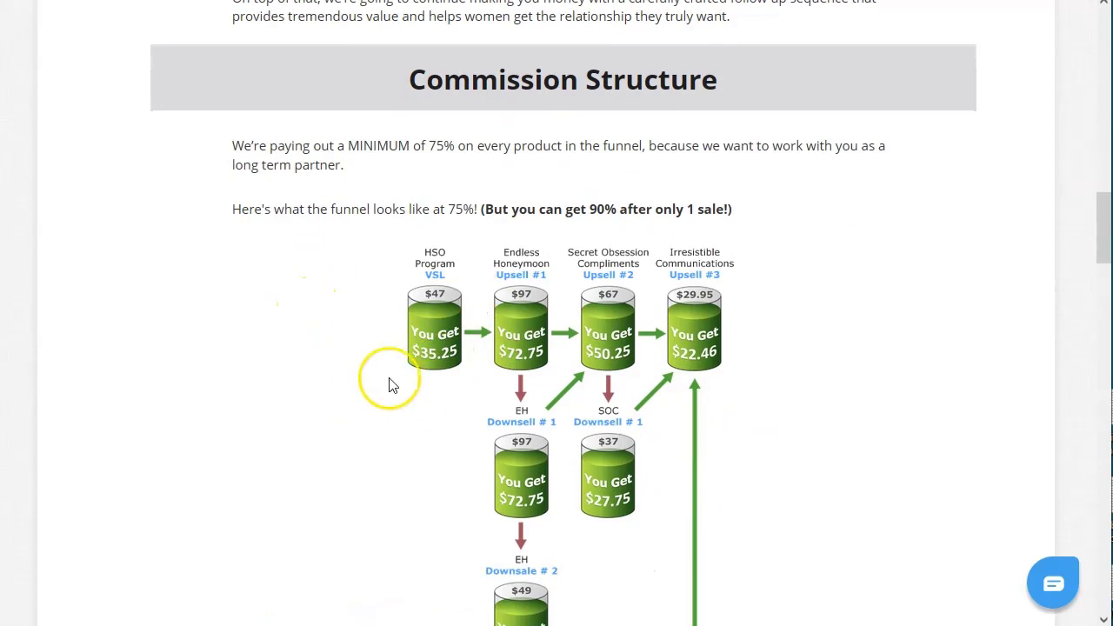
Examine the commission funnel diagram with its upsells, downsells and affiliate payouts.
{"action": "scroll", "coordinate": [443, 342], "scroll_direction": "down", "scroll_amount": 2}
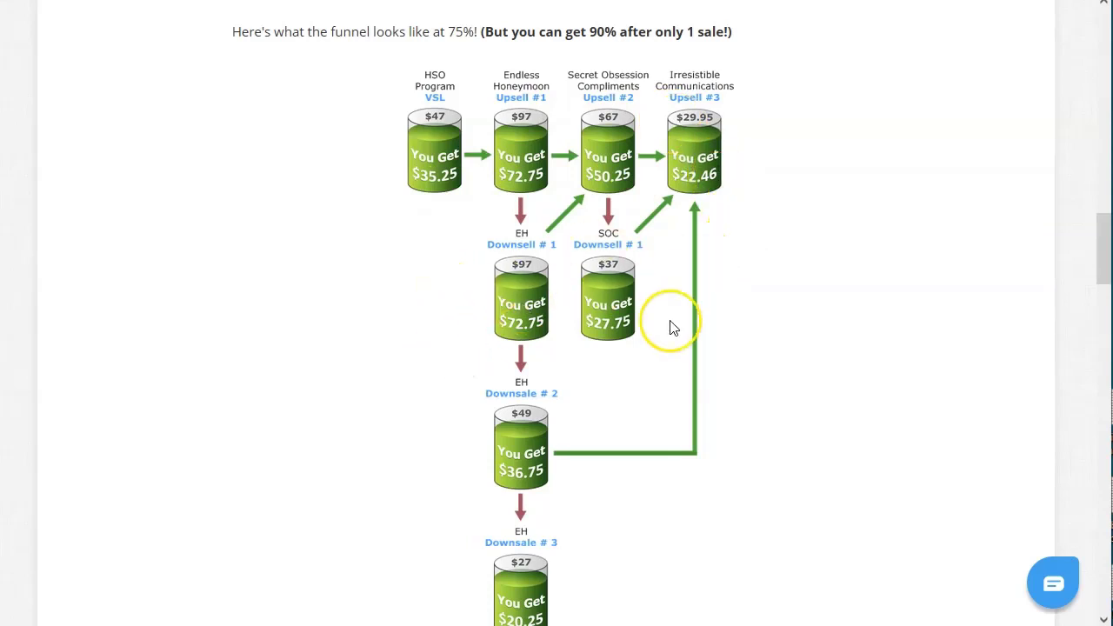
{"action": "scroll", "coordinate": [366, 365], "scroll_direction": "down", "scroll_amount": 2}
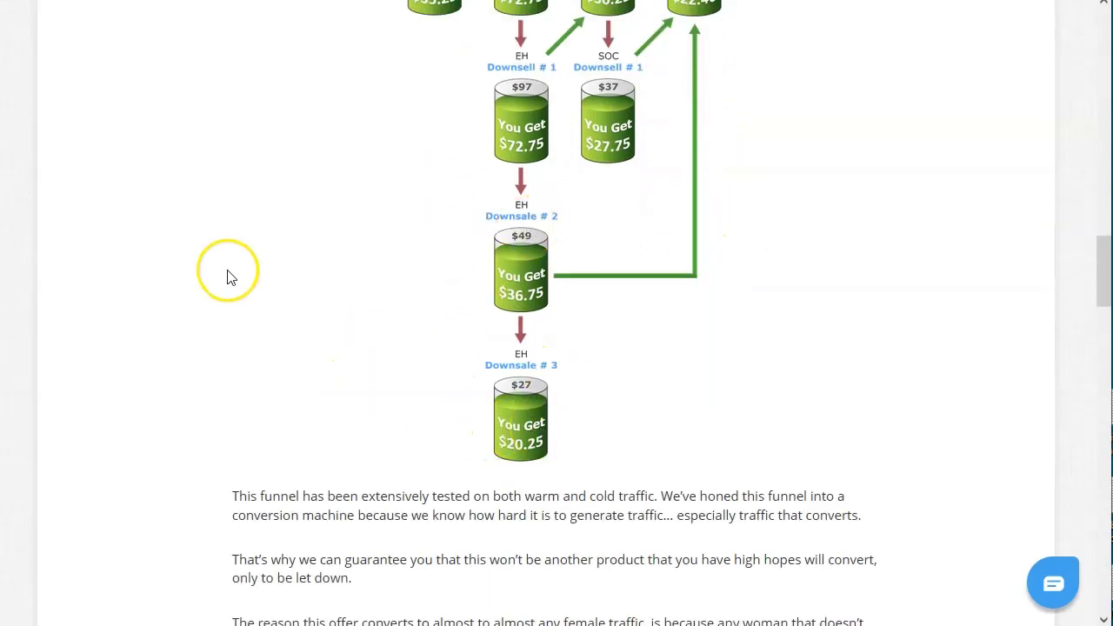
{"action": "scroll", "coordinate": [287, 287], "scroll_direction": "up", "scroll_amount": 1}
{"action": "scroll", "coordinate": [304, 300], "scroll_direction": "up", "scroll_amount": 1}
{"action": "scroll", "coordinate": [288, 335], "scroll_direction": "down", "scroll_amount": 4}
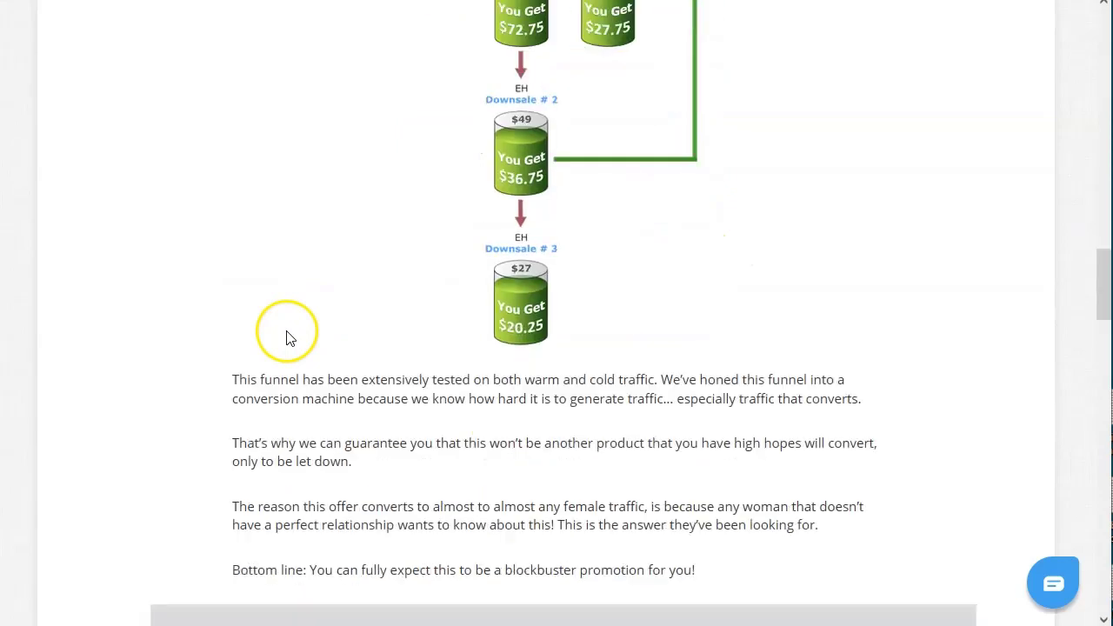
Examine the Affiliate Promotion Tools list and the What People Are Saying testimonials, and return to the funnel diagram.
{"action": "scroll", "coordinate": [389, 206], "scroll_direction": "down", "scroll_amount": 8}
{"action": "left_click_drag", "start_coordinate": [387, 222], "coordinate": [755, 240]}
{"action": "left_click", "coordinate": [498, 369]}
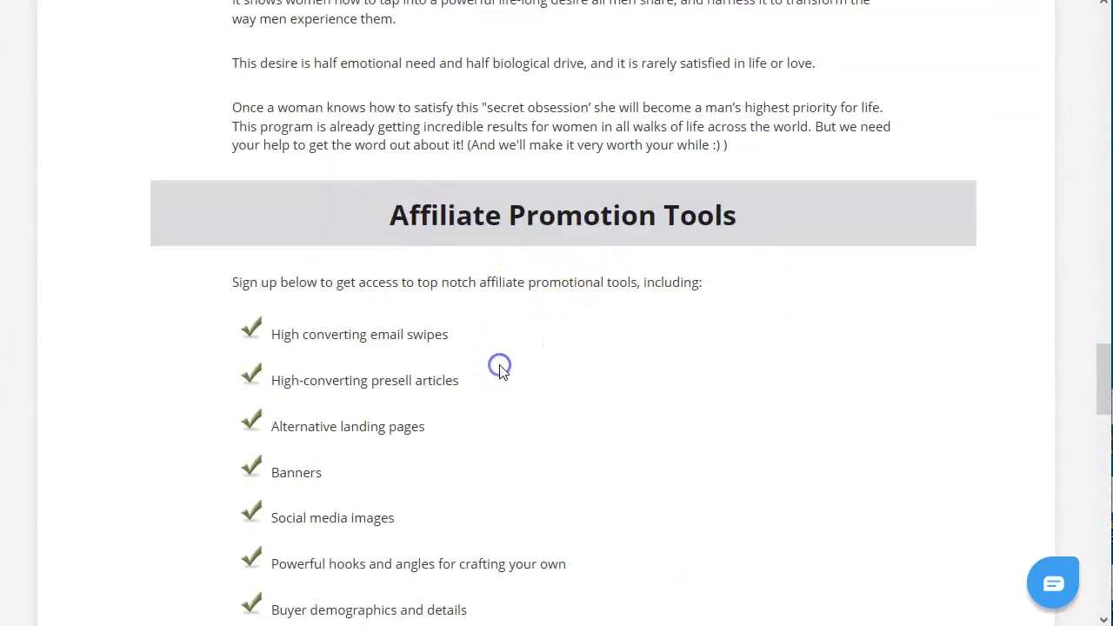
{"action": "scroll", "coordinate": [496, 372], "scroll_direction": "down", "scroll_amount": 3}
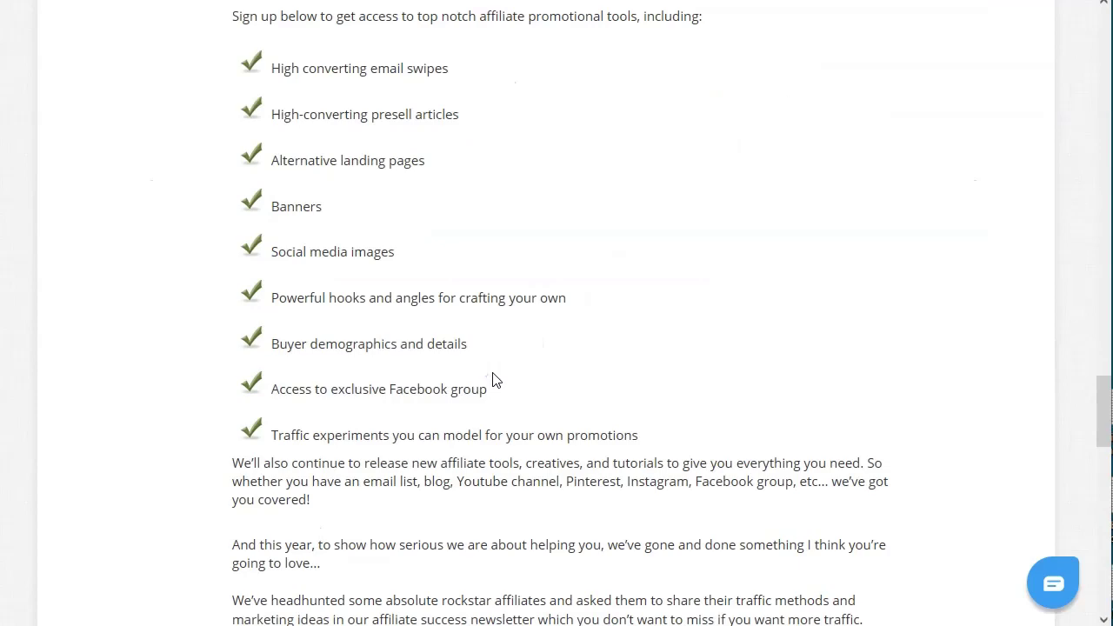
{"action": "scroll", "coordinate": [455, 287], "scroll_direction": "down", "scroll_amount": 5}
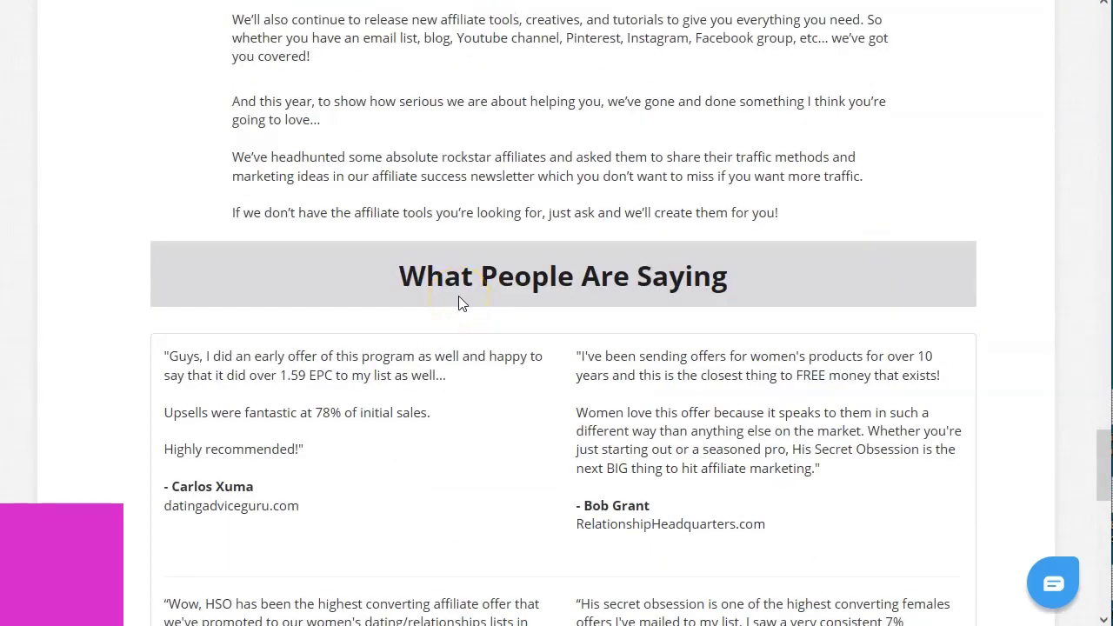
{"action": "scroll", "coordinate": [459, 300], "scroll_direction": "up", "scroll_amount": 3}
{"action": "scroll", "coordinate": [458, 302], "scroll_direction": "up", "scroll_amount": 13}
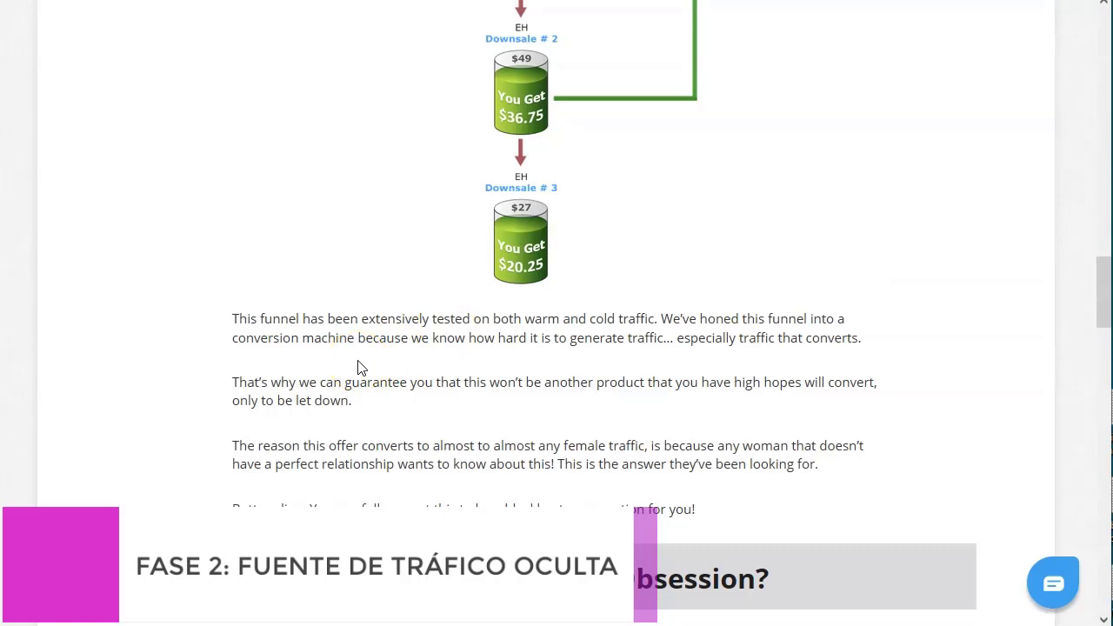
Open the BitChute website in a new browser tab and go to its account registration.
{"action": "left_click", "coordinate": [588, 421]}
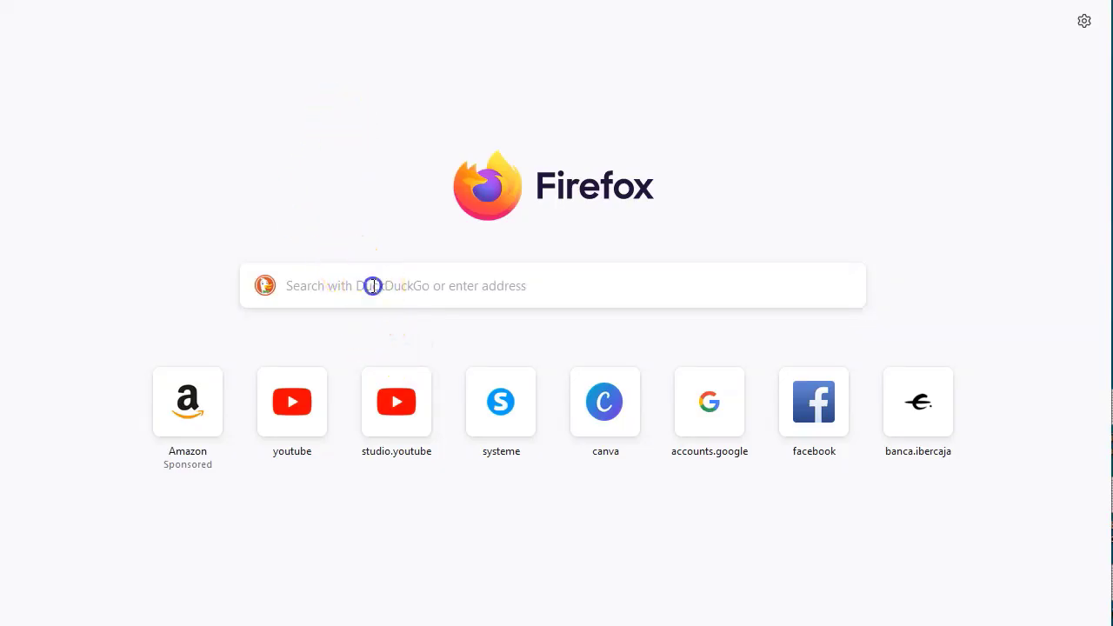
{"action": "left_click", "coordinate": [372, 286]}
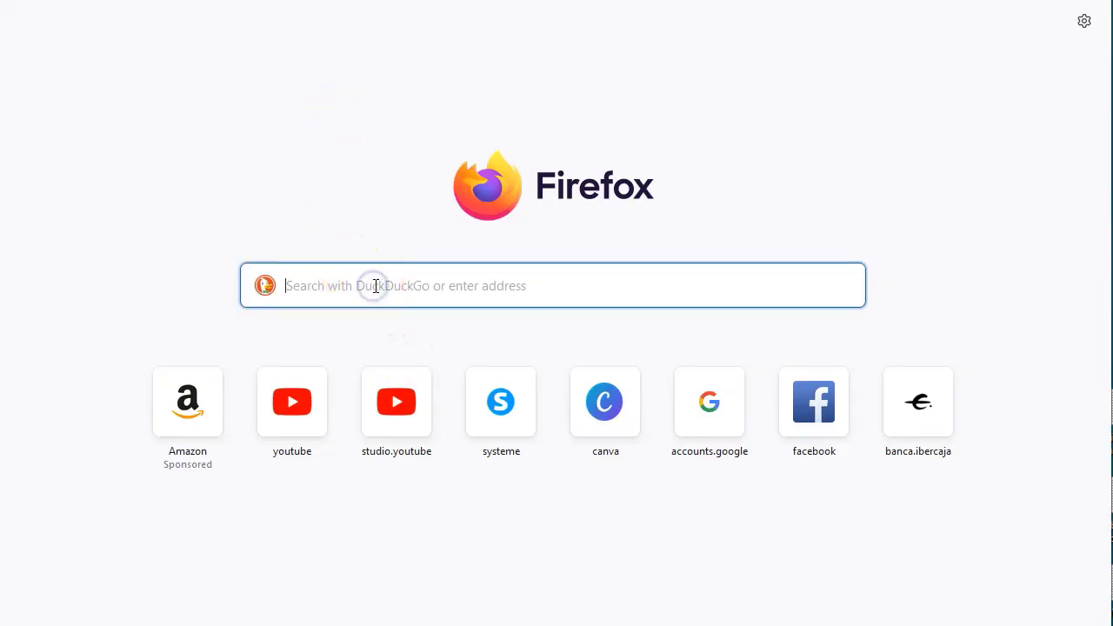
{"action": "type", "text": "bit.ly"}
{"action": "key", "text": "Return"}
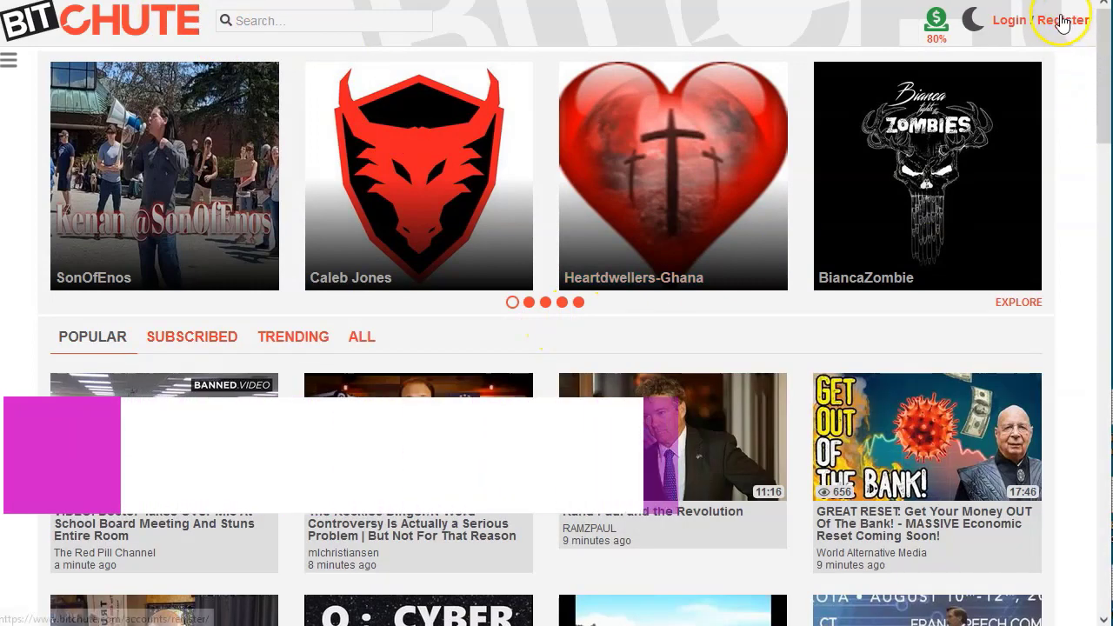
{"action": "left_click", "coordinate": [1061, 26]}
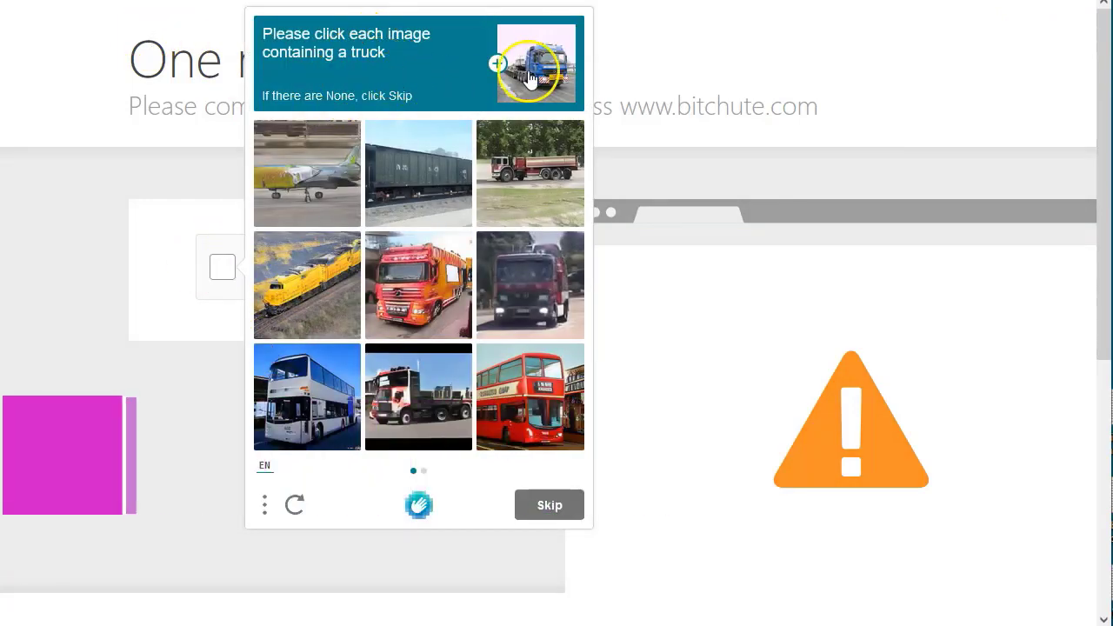
Complete the human verification by selecting every truck image in both picture sets and submitting the answers.
{"action": "left_click", "coordinate": [537, 148]}
{"action": "left_click", "coordinate": [426, 276]}
{"action": "left_click", "coordinate": [518, 293]}
{"action": "left_click", "coordinate": [406, 417]}
{"action": "left_click", "coordinate": [551, 504]}
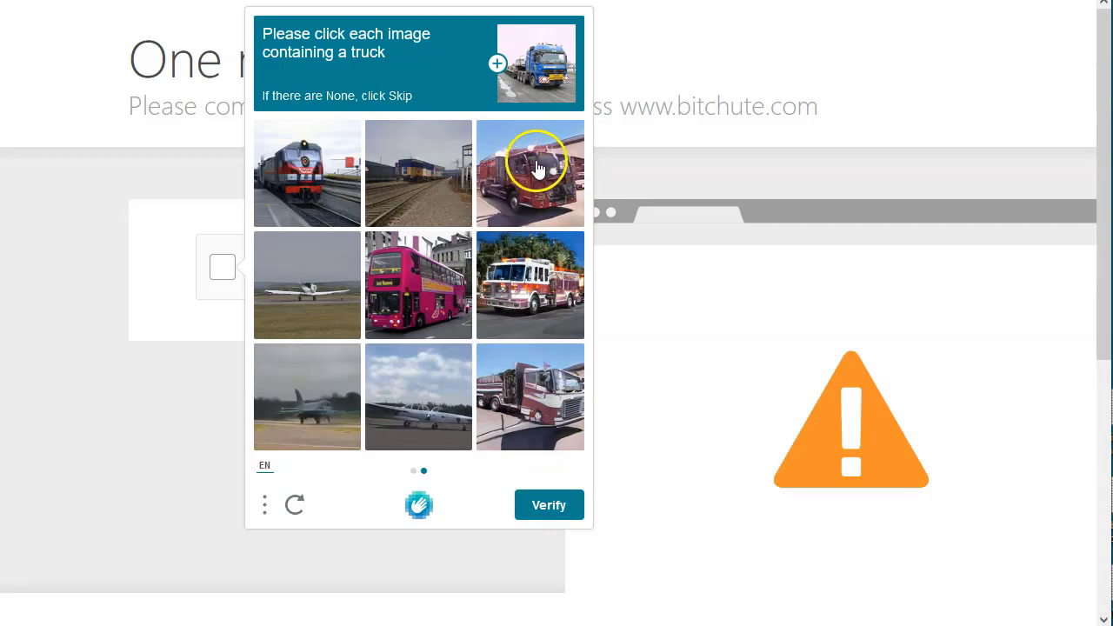
{"action": "left_click", "coordinate": [536, 170]}
{"action": "left_click", "coordinate": [520, 281]}
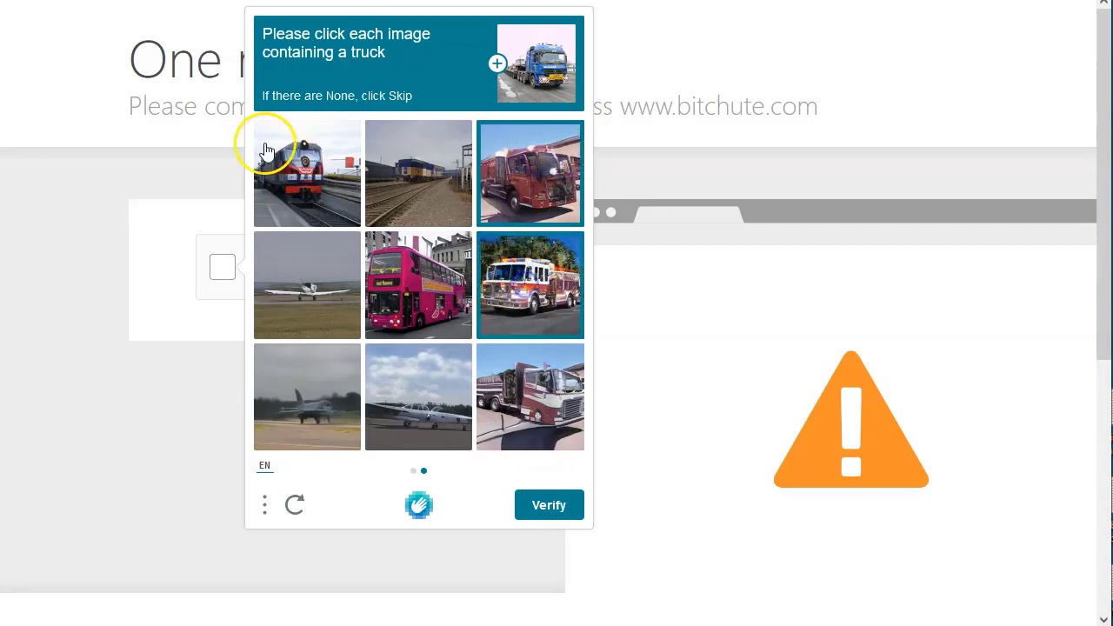
{"action": "left_click", "coordinate": [504, 375]}
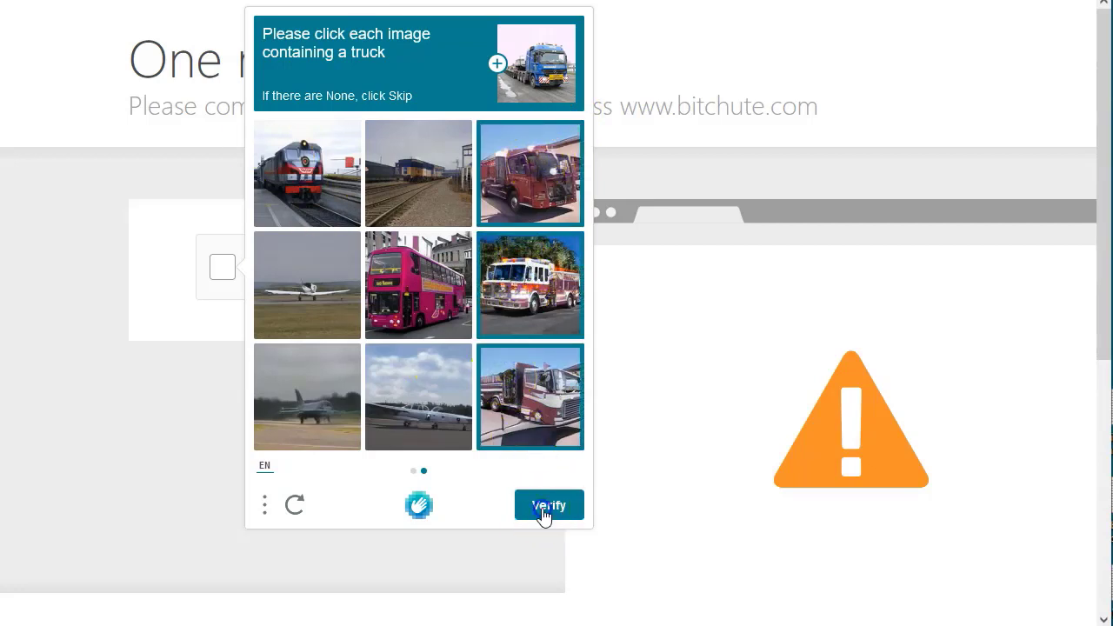
{"action": "left_click", "coordinate": [542, 511]}
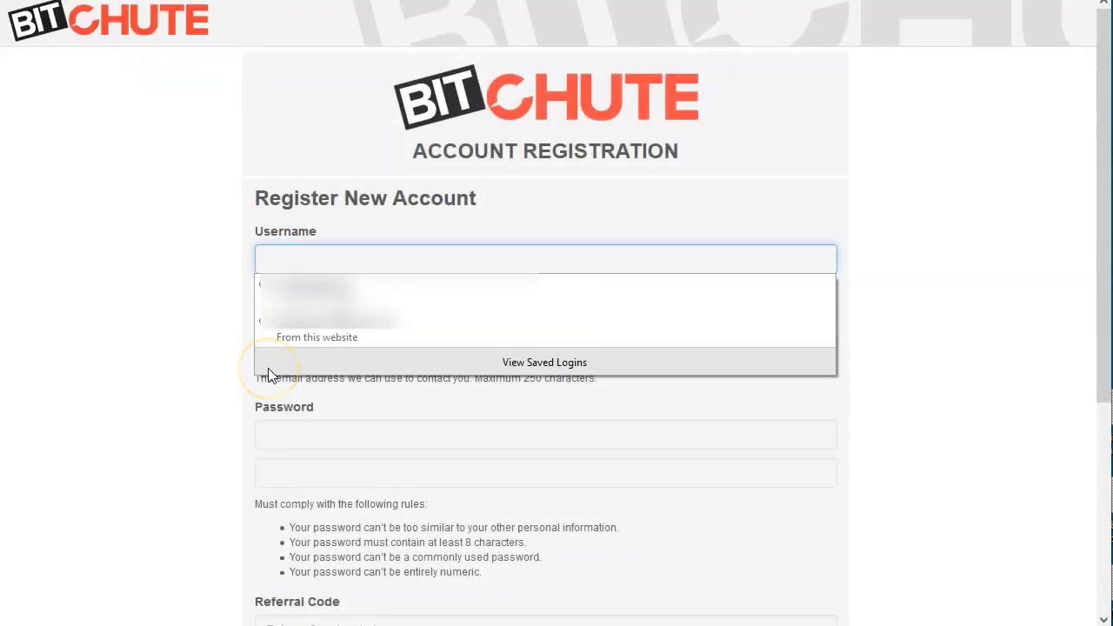
Dismiss the saved-login suggestions and review the BitChute registration form's fields, password rules and policy acceptance.
{"action": "left_click", "coordinate": [121, 294]}
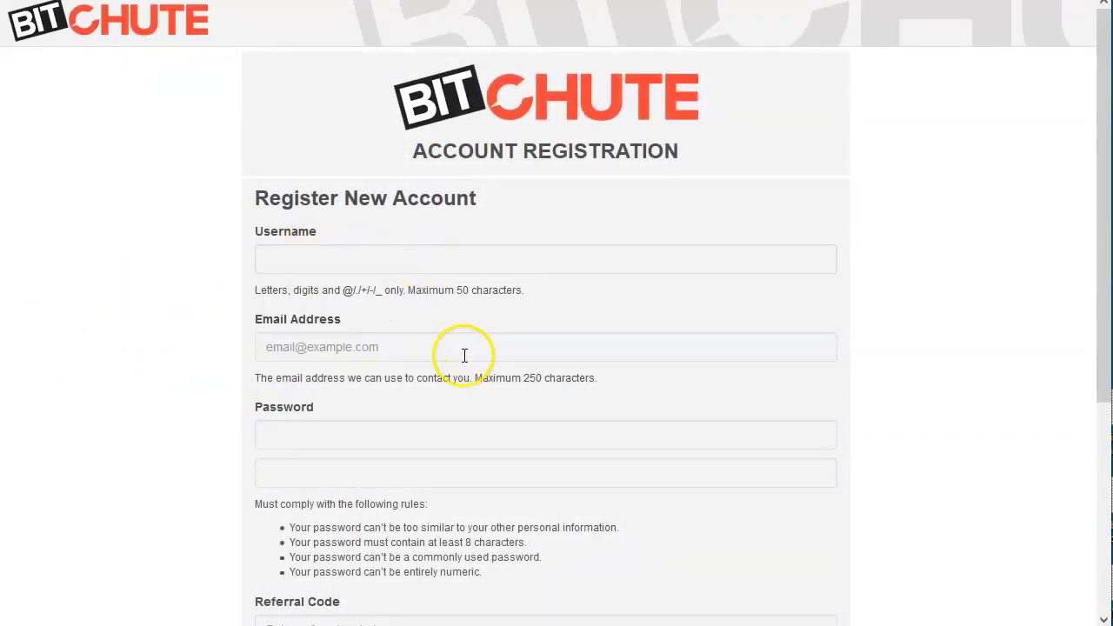
{"action": "scroll", "coordinate": [464, 355], "scroll_direction": "down", "scroll_amount": 1}
{"action": "scroll", "coordinate": [446, 394], "scroll_direction": "down", "scroll_amount": 1}
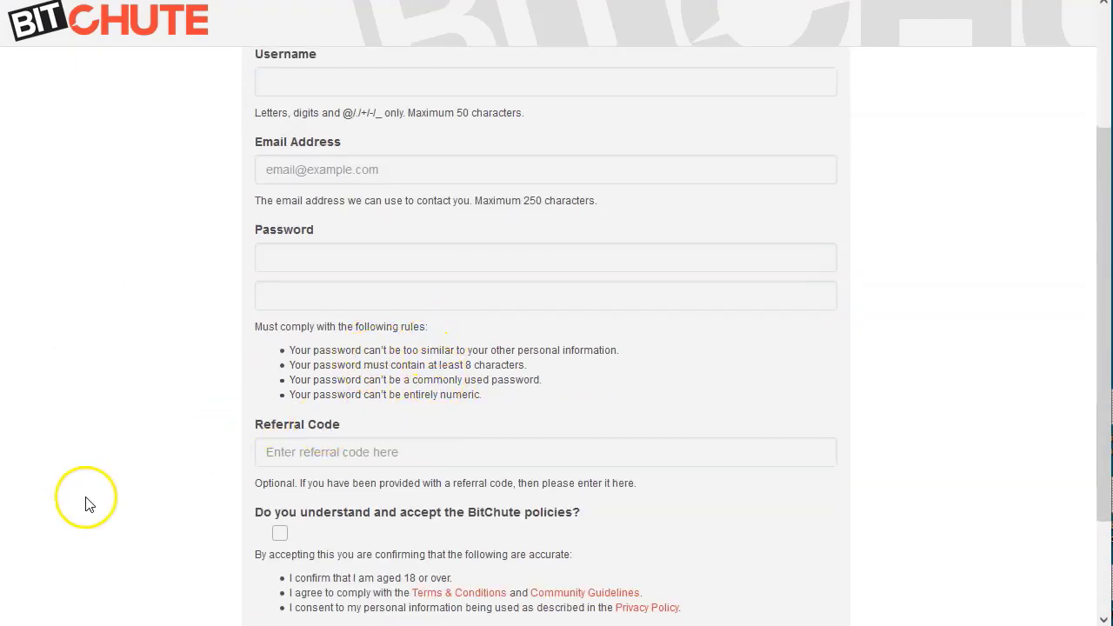
Review the rest of the registration form, and open the signed-in BitChute home page to examine the account menu's options.
{"action": "scroll", "coordinate": [69, 496], "scroll_direction": "down", "scroll_amount": 2}
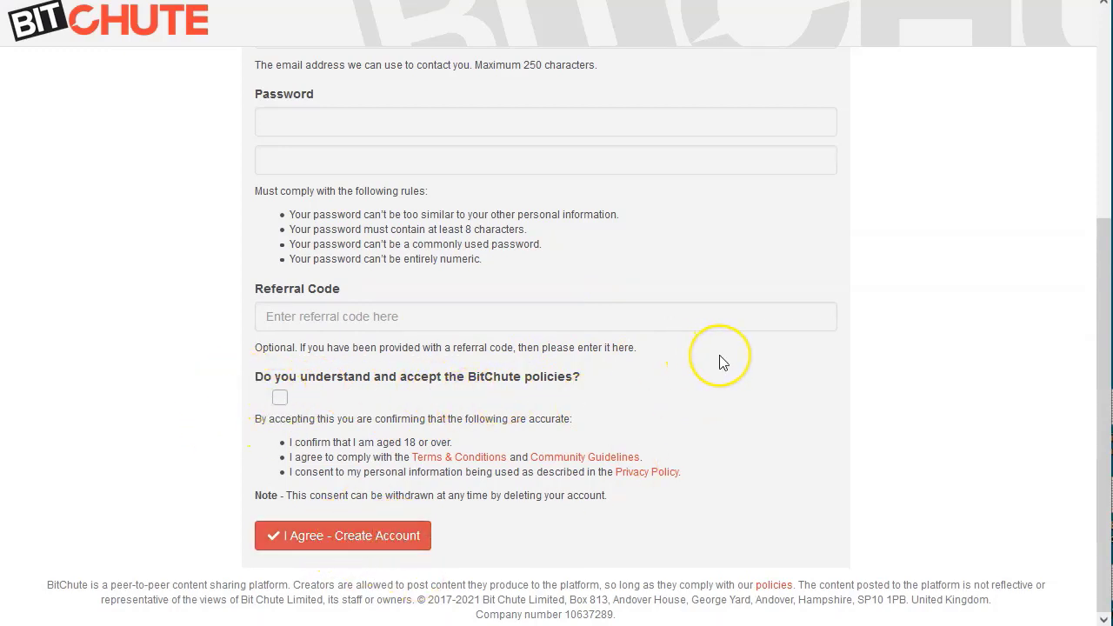
{"action": "scroll", "coordinate": [720, 361], "scroll_direction": "up", "scroll_amount": 3}
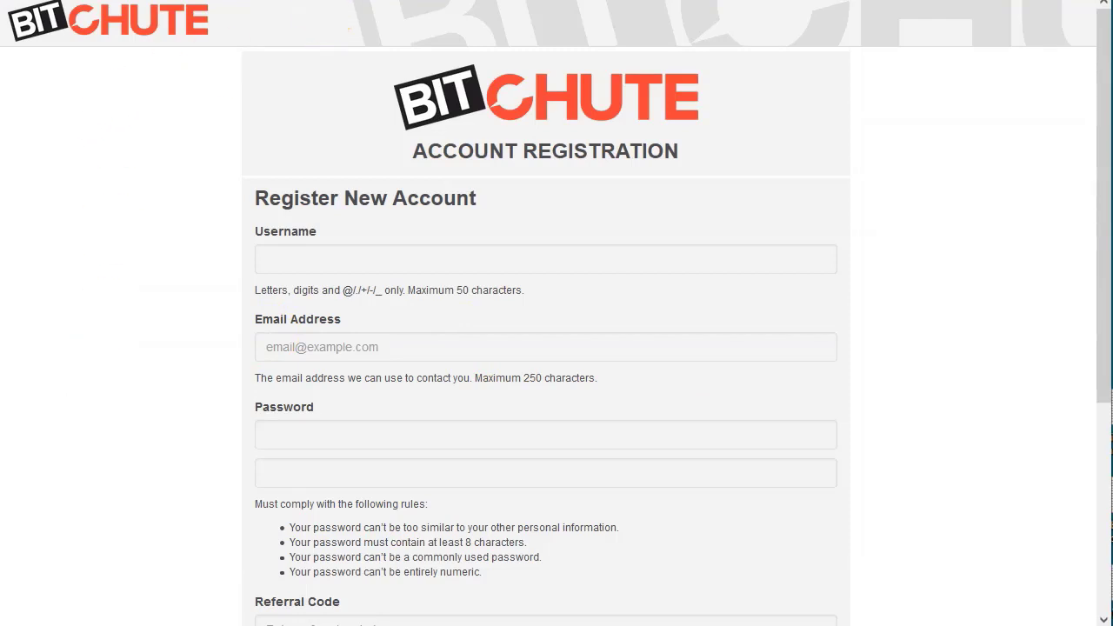
{"action": "key", "text": "ctrl+l"}
{"action": "key", "text": "Return"}
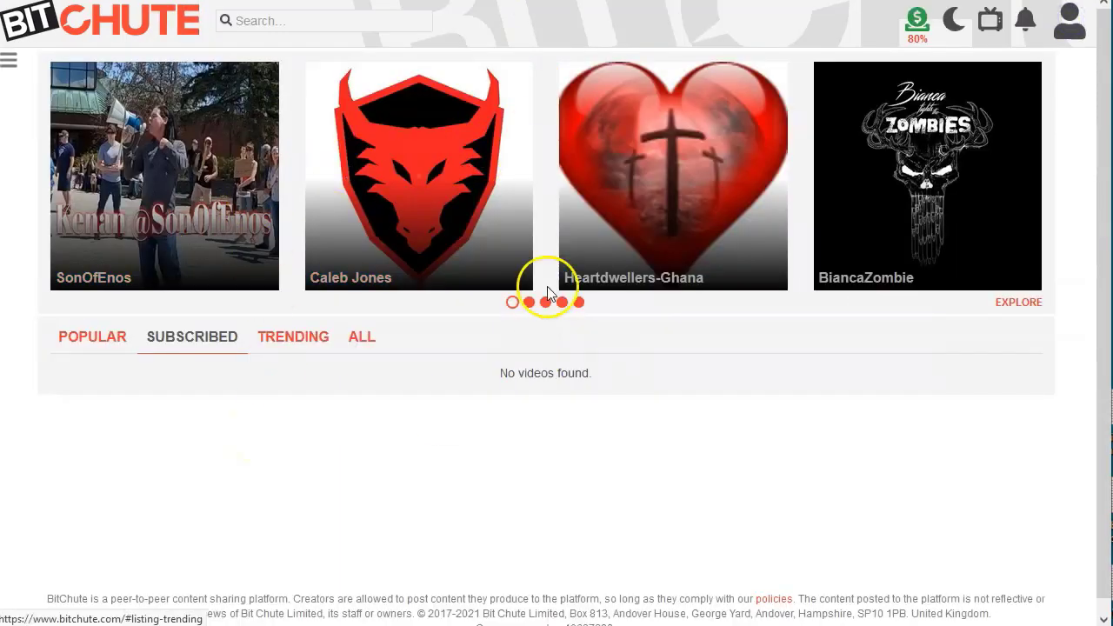
{"action": "left_click", "coordinate": [1069, 22]}
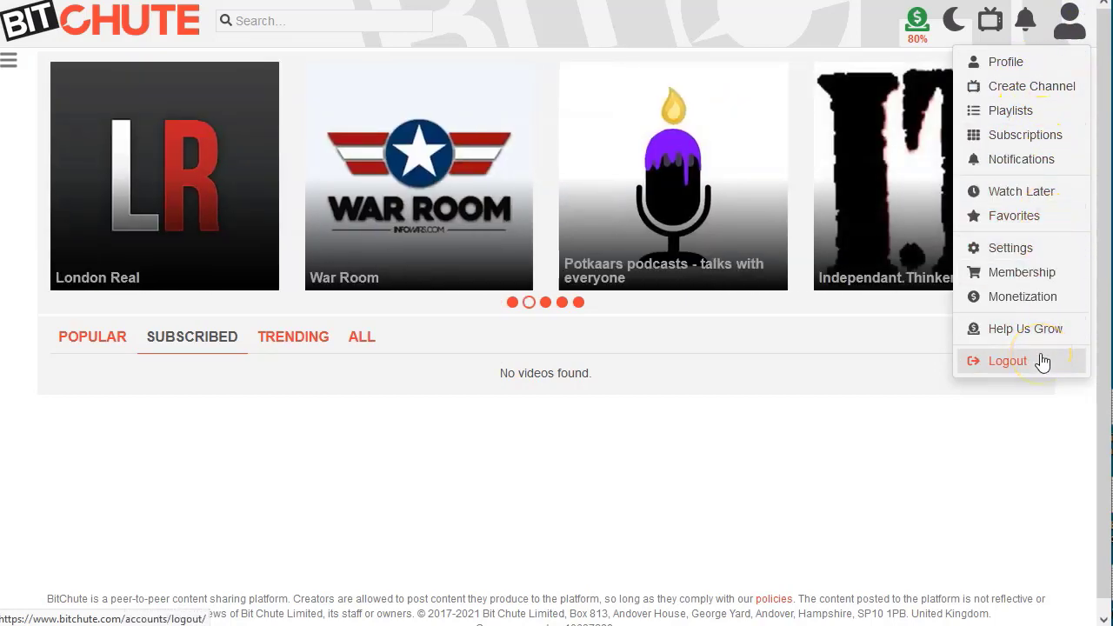
{"action": "left_click", "coordinate": [834, 476]}
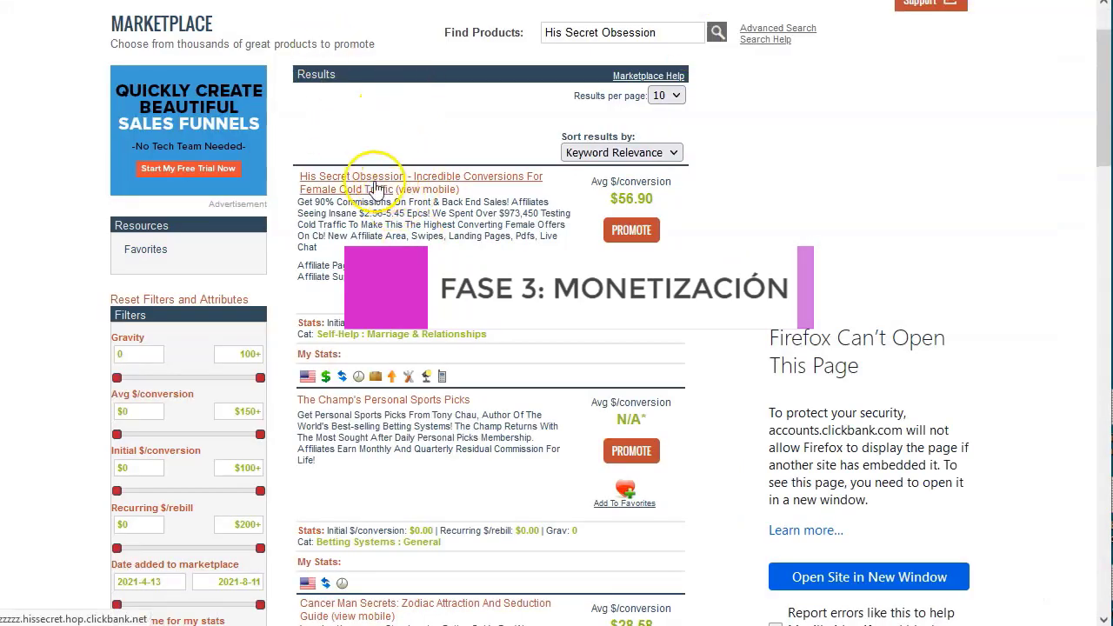
Return to the His Secret Obsession affiliate page and review the Commission Structure and Affiliate Promotion Tools sections.
{"action": "left_click", "coordinate": [506, 411]}
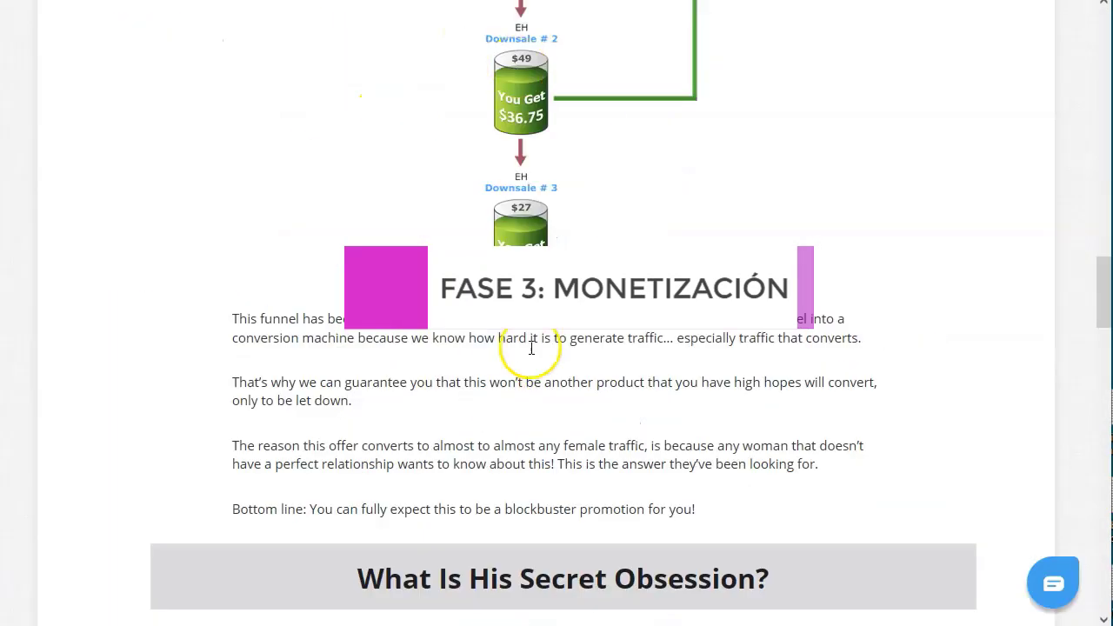
{"action": "scroll", "coordinate": [377, 333], "scroll_direction": "up", "scroll_amount": 9}
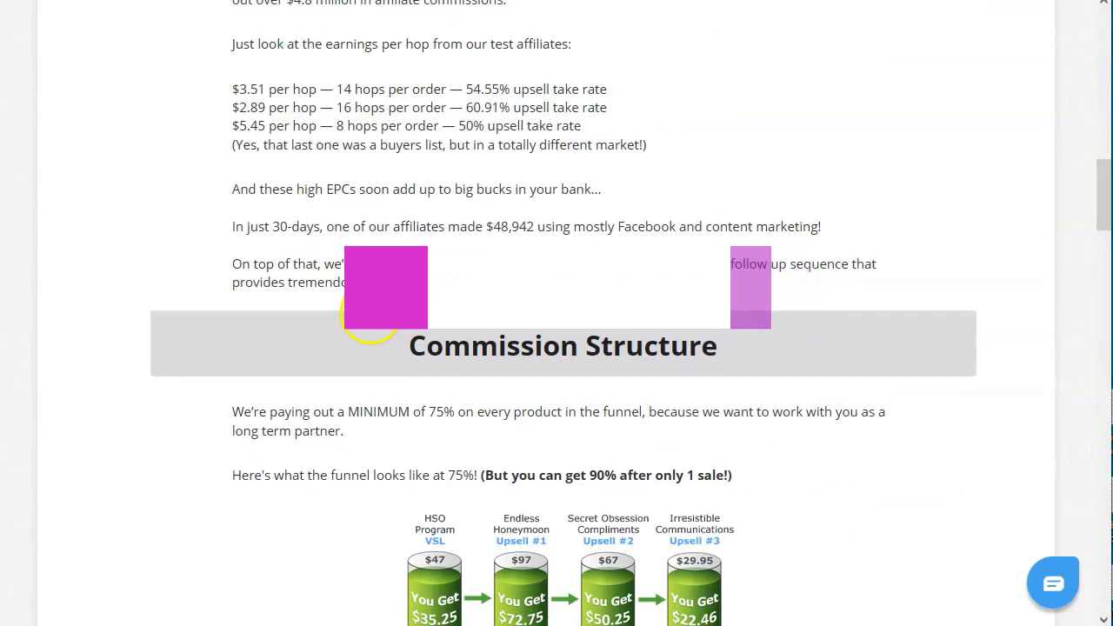
{"action": "scroll", "coordinate": [378, 334], "scroll_direction": "down", "scroll_amount": 5}
{"action": "scroll", "coordinate": [374, 409], "scroll_direction": "down", "scroll_amount": 15}
{"action": "scroll", "coordinate": [368, 419], "scroll_direction": "up", "scroll_amount": 4}
{"action": "left_click_drag", "start_coordinate": [403, 132], "coordinate": [746, 125]}
{"action": "left_click", "coordinate": [526, 132]}
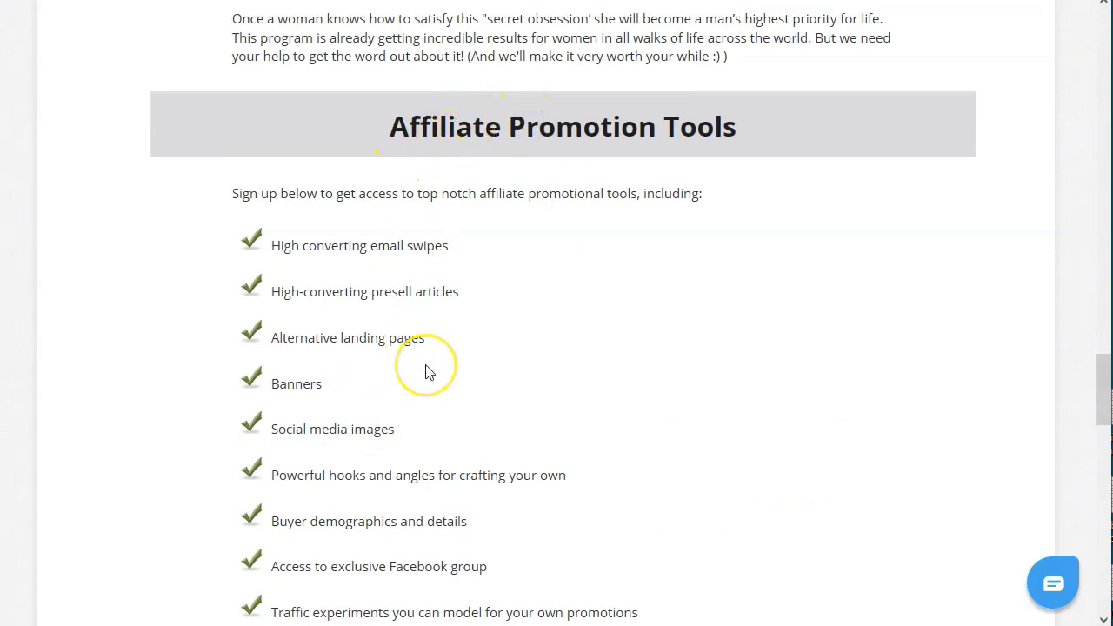
Open the affiliate page's Promotion Links, read the Get 90% Commission sign-up form, and leave it without entering an email.
{"action": "scroll", "coordinate": [426, 371], "scroll_direction": "up", "scroll_amount": 20}
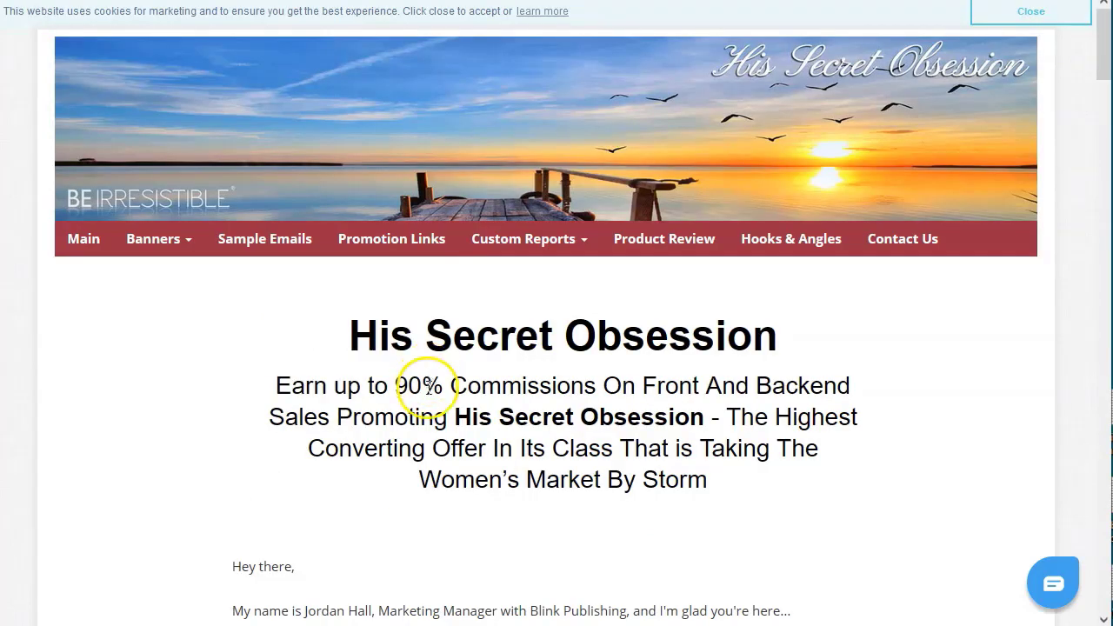
{"action": "left_click", "coordinate": [391, 259]}
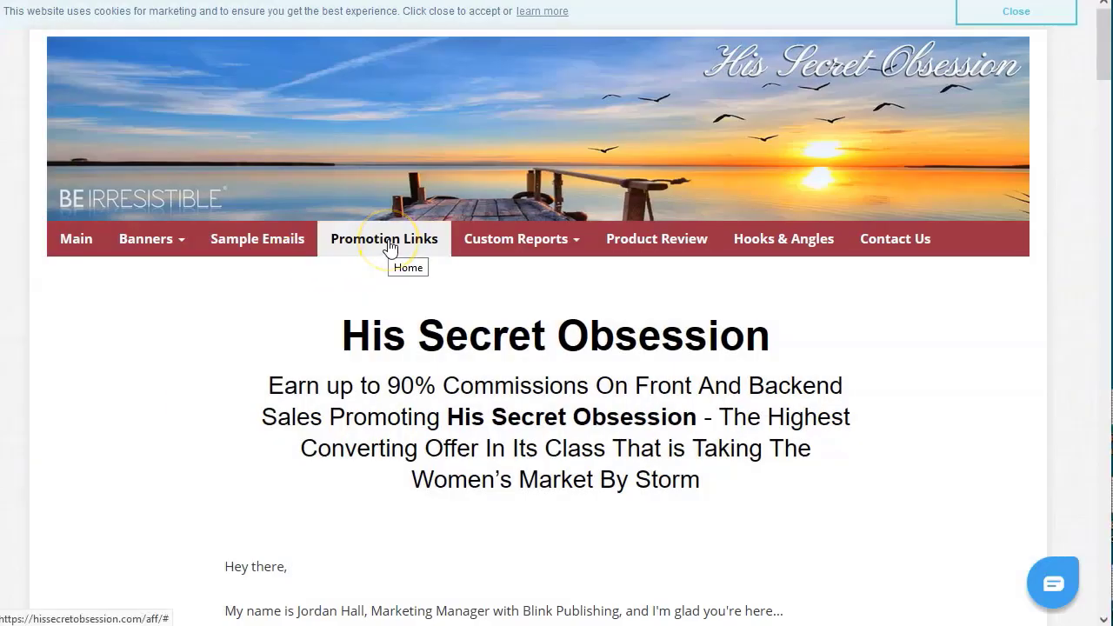
{"action": "left_click", "coordinate": [388, 246]}
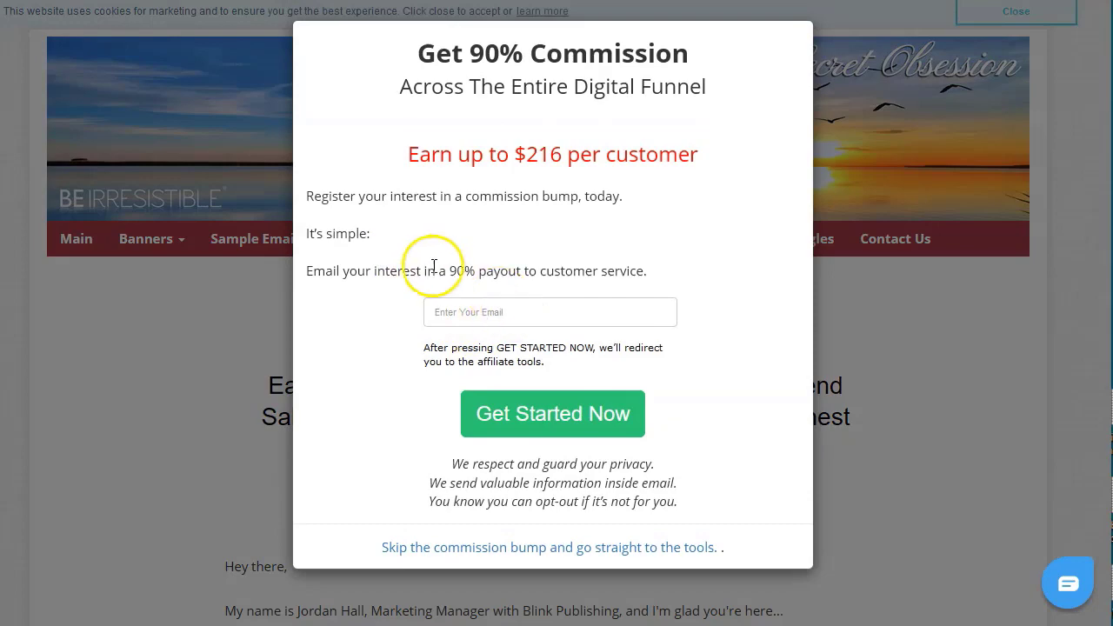
{"action": "left_click_drag", "start_coordinate": [425, 270], "coordinate": [539, 284]}
{"action": "left_click", "coordinate": [540, 274]}
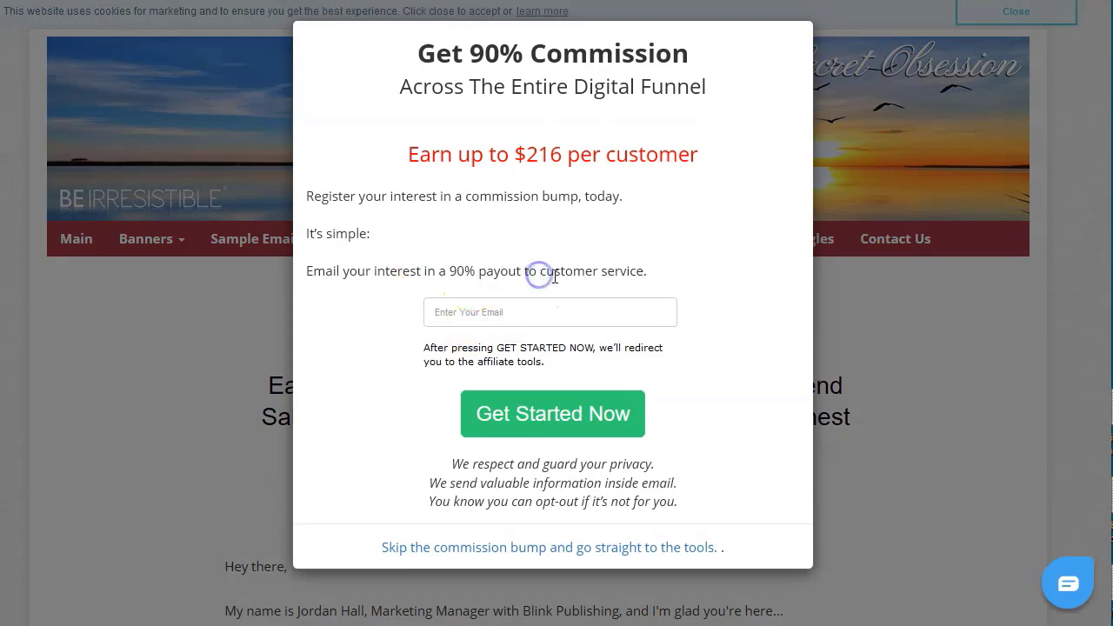
{"action": "left_click", "coordinate": [912, 455]}
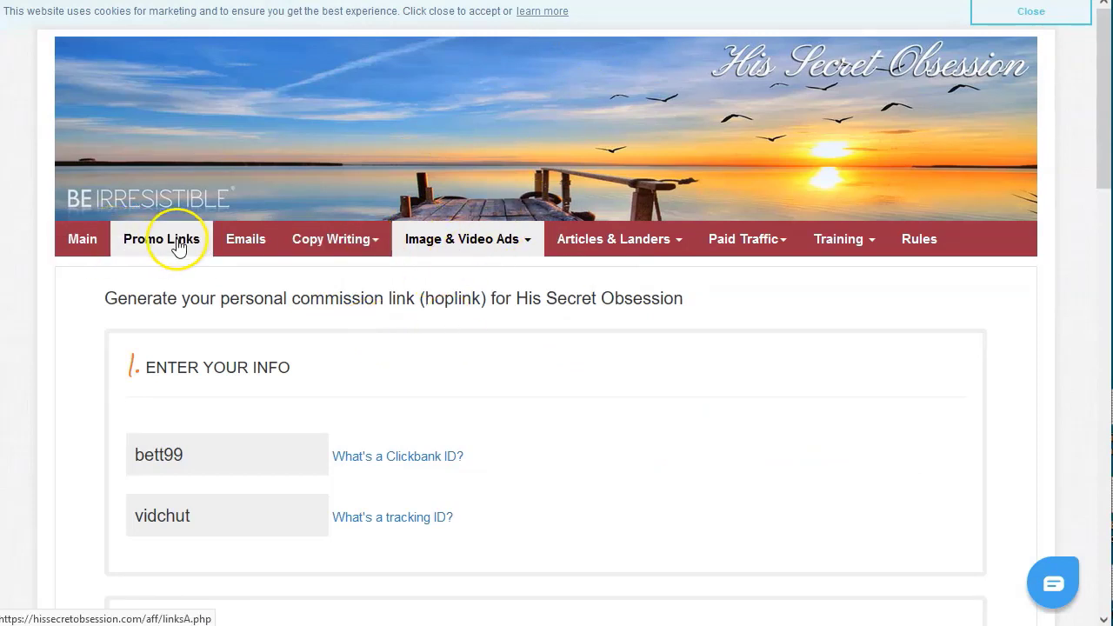
Open the Video Ads page from the affiliate area's Image & Video Ads resources.
{"action": "left_click", "coordinate": [472, 252]}
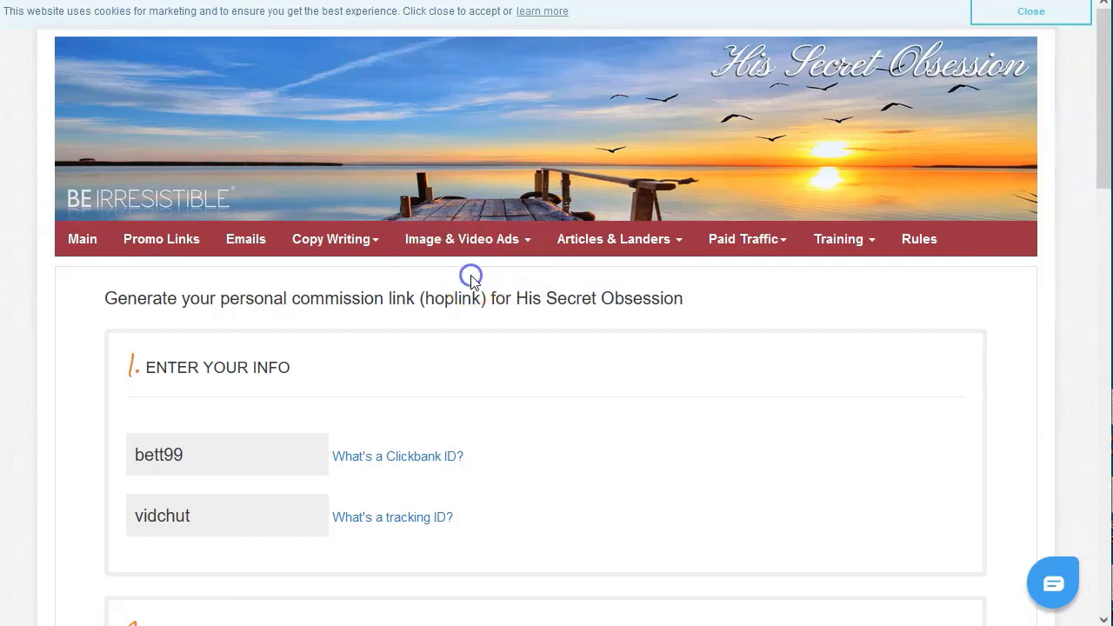
{"action": "left_click", "coordinate": [468, 243]}
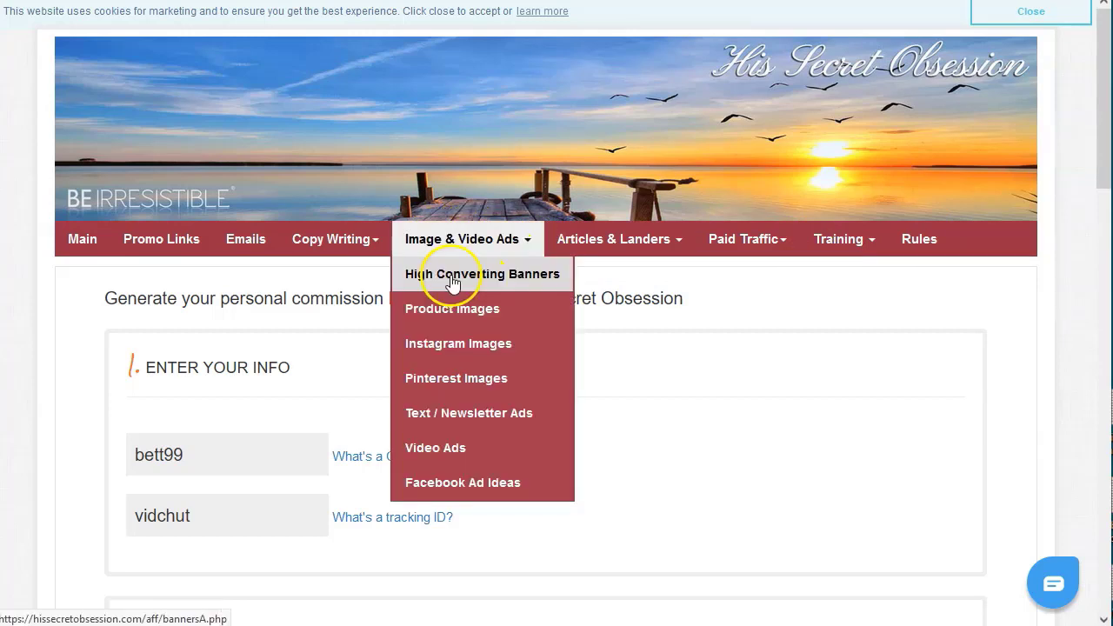
{"action": "left_click", "coordinate": [468, 449]}
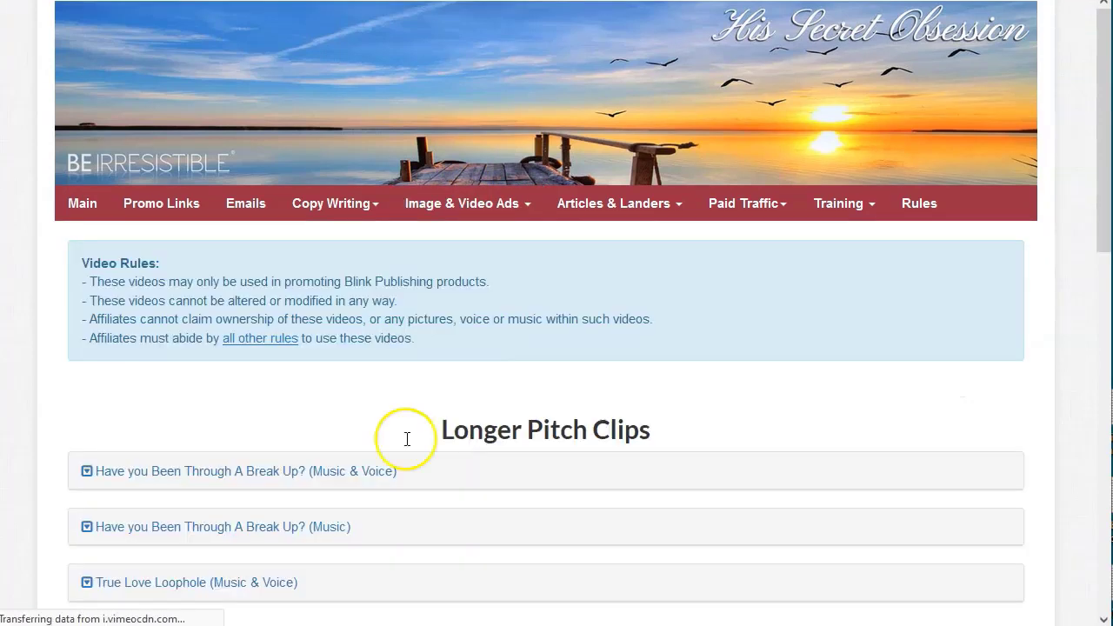
Read the Video Rules on permitted promotion, altering the videos and claiming ownership of them.
{"action": "scroll", "coordinate": [96, 280], "scroll_direction": "up", "scroll_amount": 1}
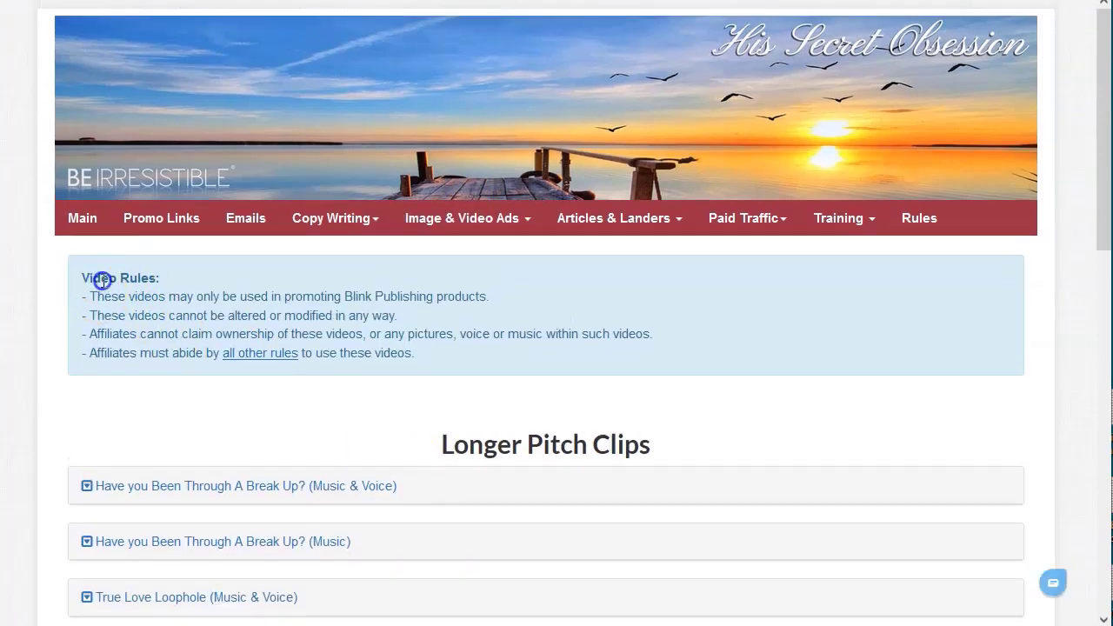
{"action": "triple_click", "coordinate": [96, 280]}
{"action": "left_click", "coordinate": [241, 334]}
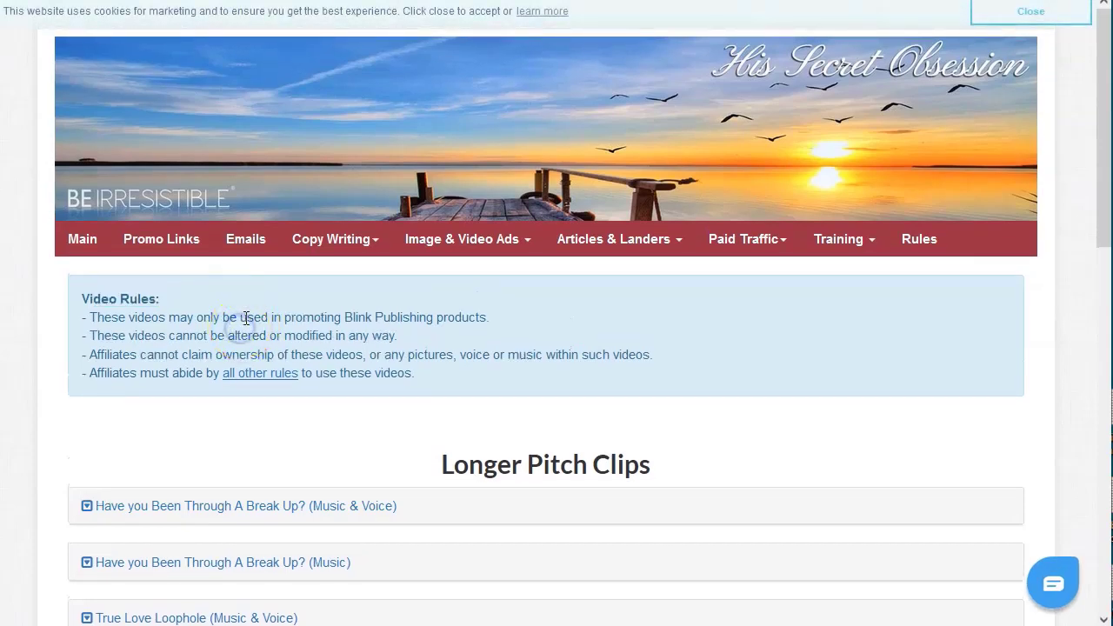
{"action": "left_click_drag", "start_coordinate": [246, 318], "coordinate": [479, 333]}
{"action": "left_click", "coordinate": [444, 336]}
{"action": "left_click_drag", "start_coordinate": [152, 339], "coordinate": [414, 341]}
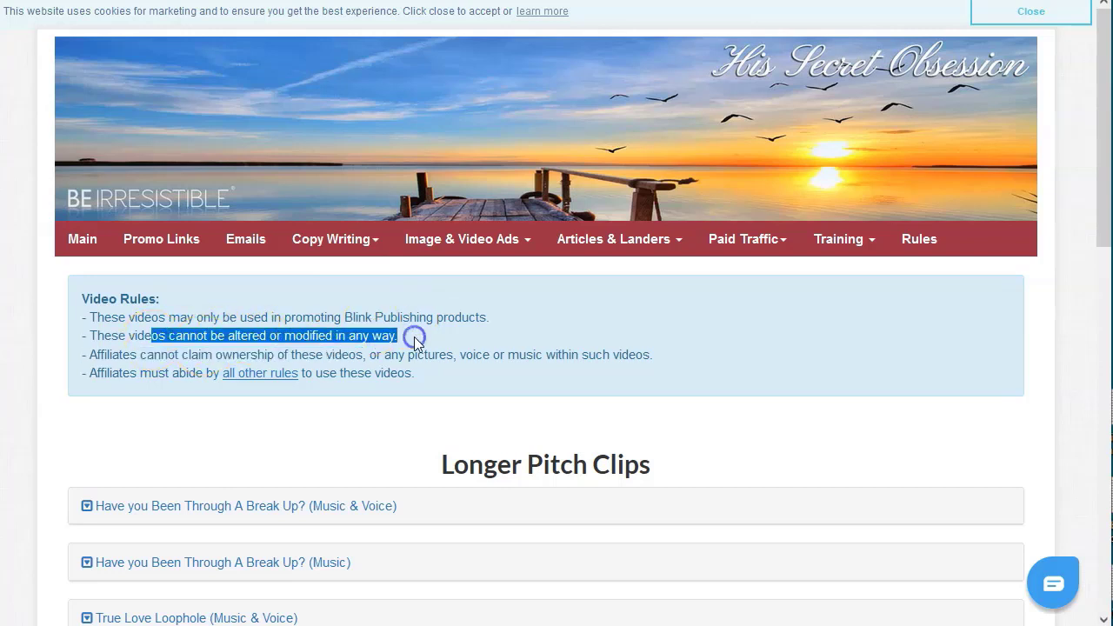
{"action": "left_click", "coordinate": [416, 341]}
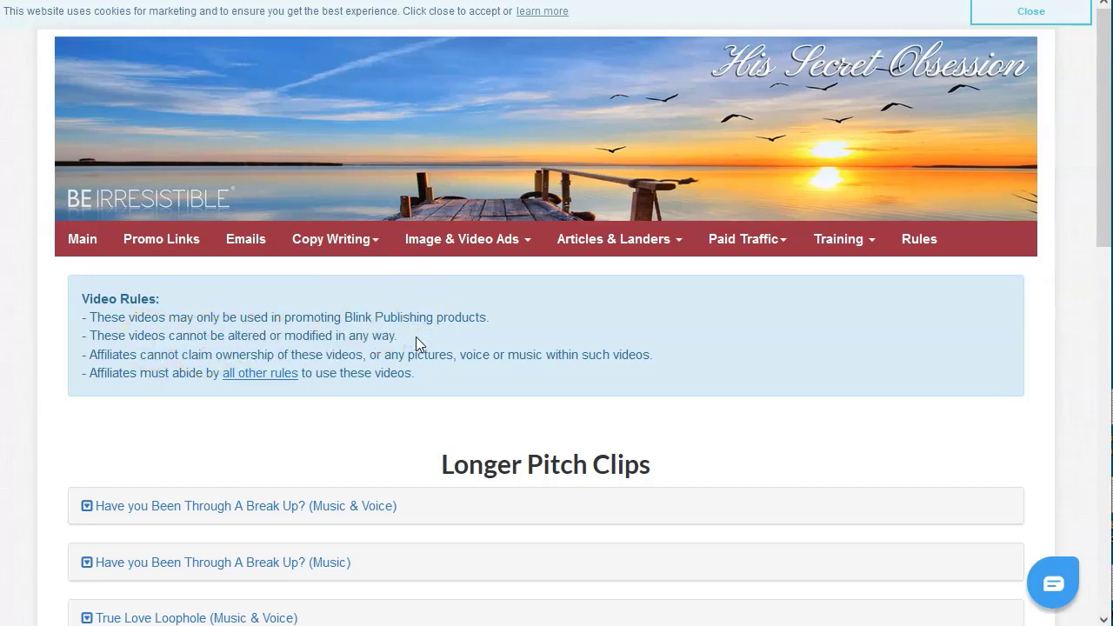
{"action": "scroll", "coordinate": [416, 336], "scroll_direction": "down", "scroll_amount": 1}
{"action": "left_click", "coordinate": [170, 259]}
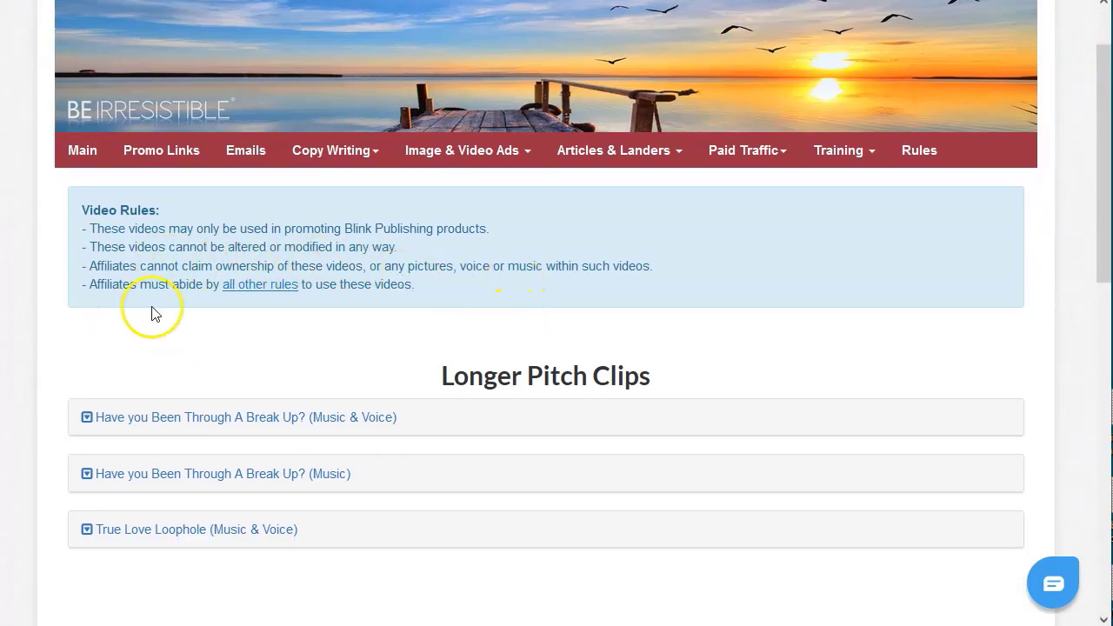
Look over the Longer Pitch Clips and Short Attention Grabbing Clips sections of the video ads.
{"action": "scroll", "coordinate": [426, 356], "scroll_direction": "down", "scroll_amount": 3}
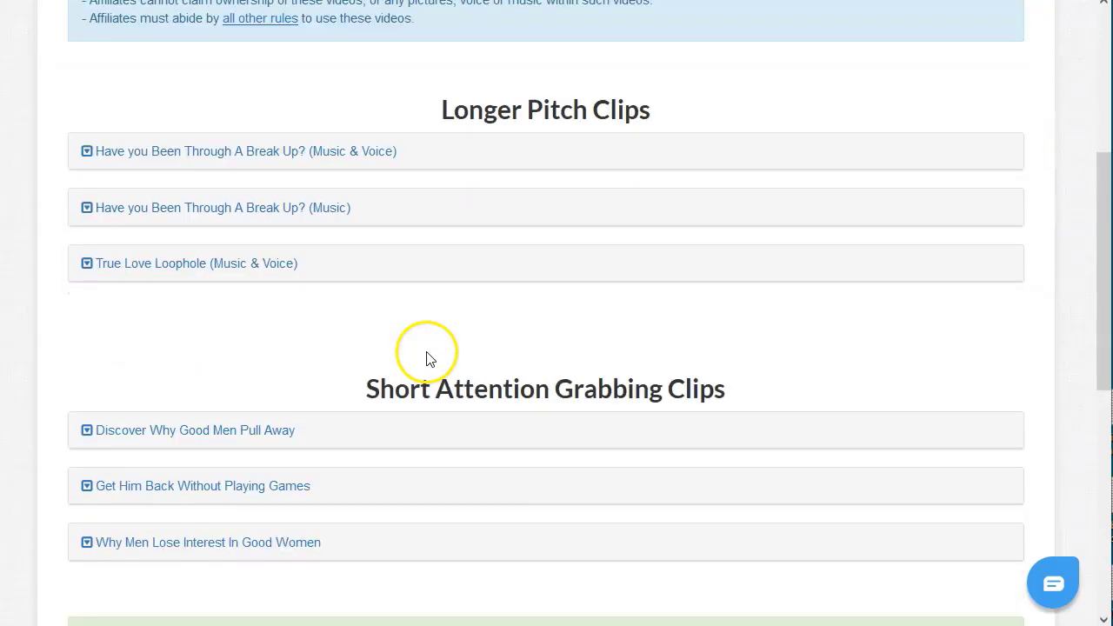
{"action": "left_click_drag", "start_coordinate": [443, 110], "coordinate": [673, 99]}
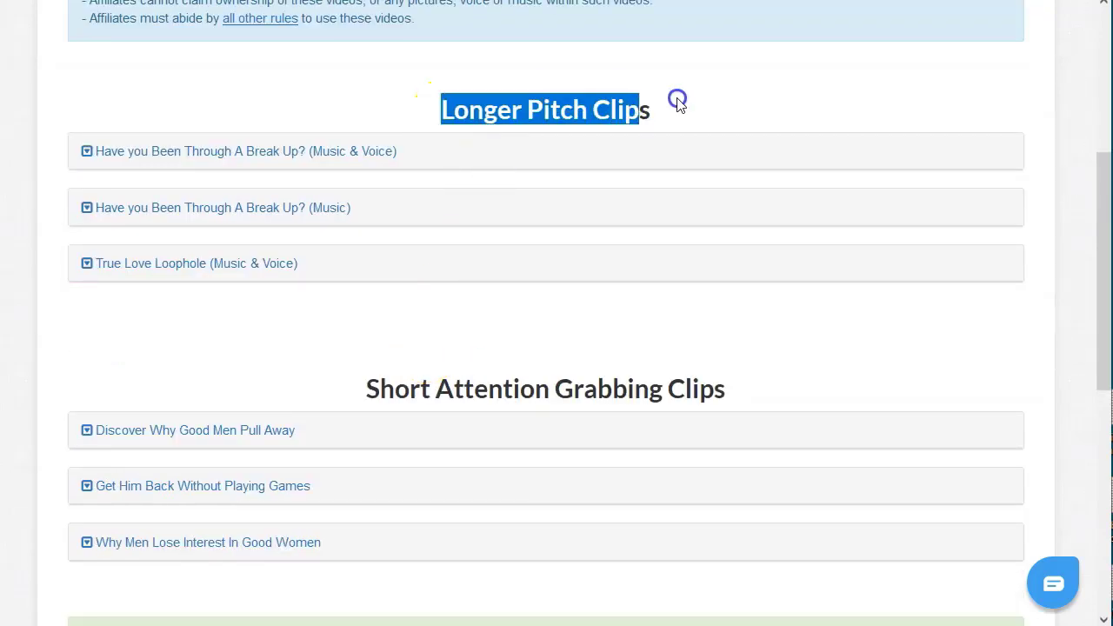
{"action": "left_click", "coordinate": [691, 102]}
{"action": "left_click_drag", "start_coordinate": [373, 390], "coordinate": [703, 389]}
{"action": "left_click", "coordinate": [753, 362]}
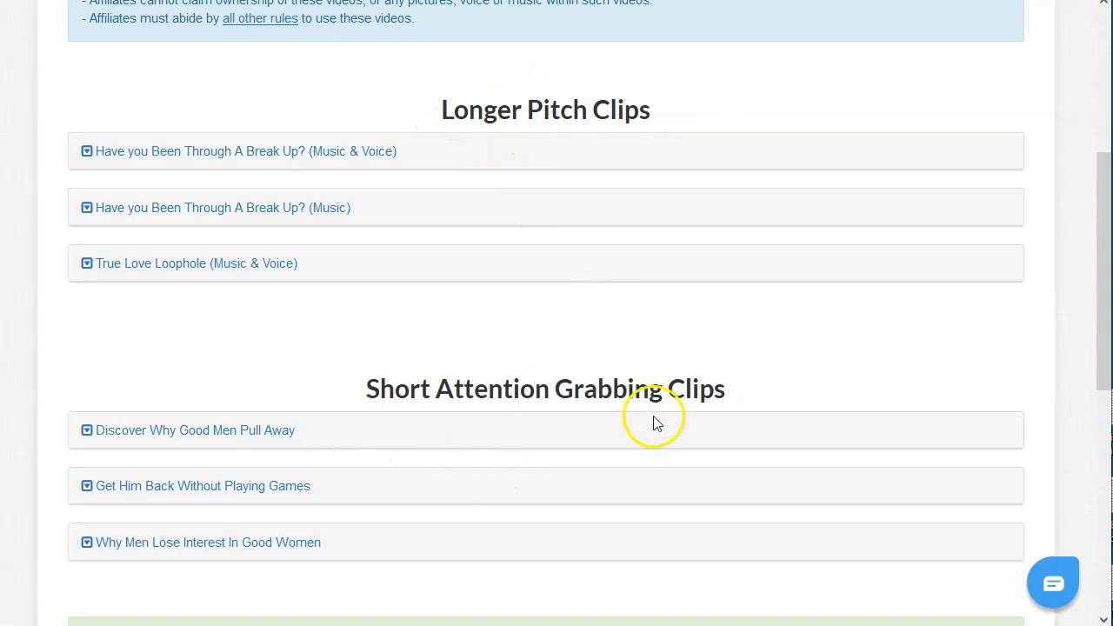
Expand the Have you Been Through A Break Up? (Music & Voice) clip and compare its Enter Email and Click Call To Action versions.
{"action": "left_click", "coordinate": [175, 159]}
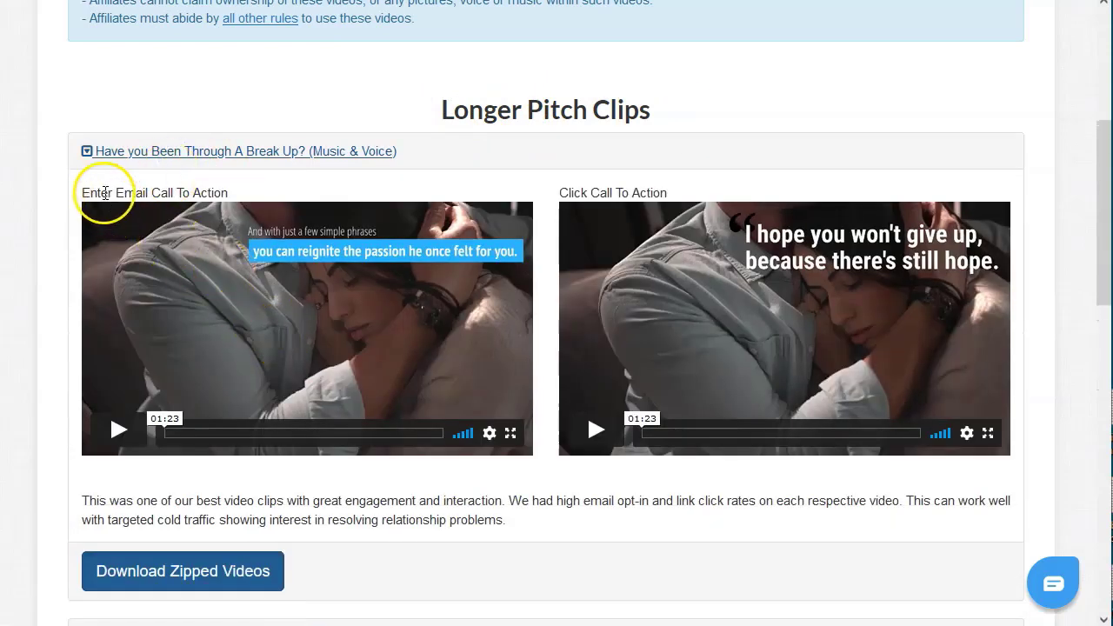
{"action": "left_click_drag", "start_coordinate": [85, 192], "coordinate": [222, 195]}
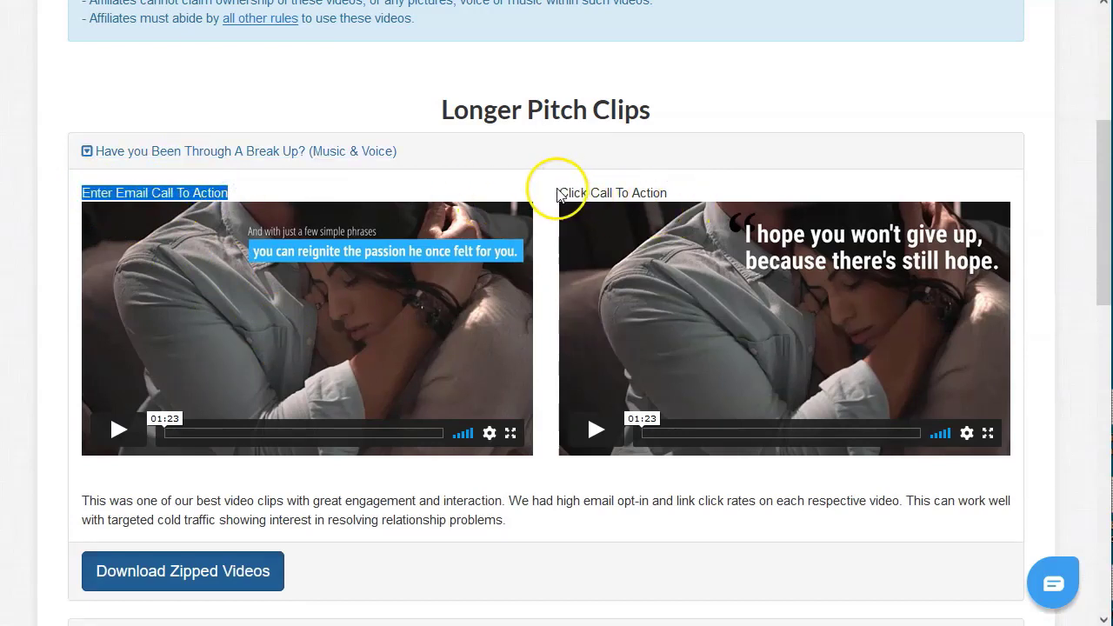
{"action": "left_click_drag", "start_coordinate": [559, 193], "coordinate": [654, 199]}
{"action": "left_click", "coordinate": [694, 199]}
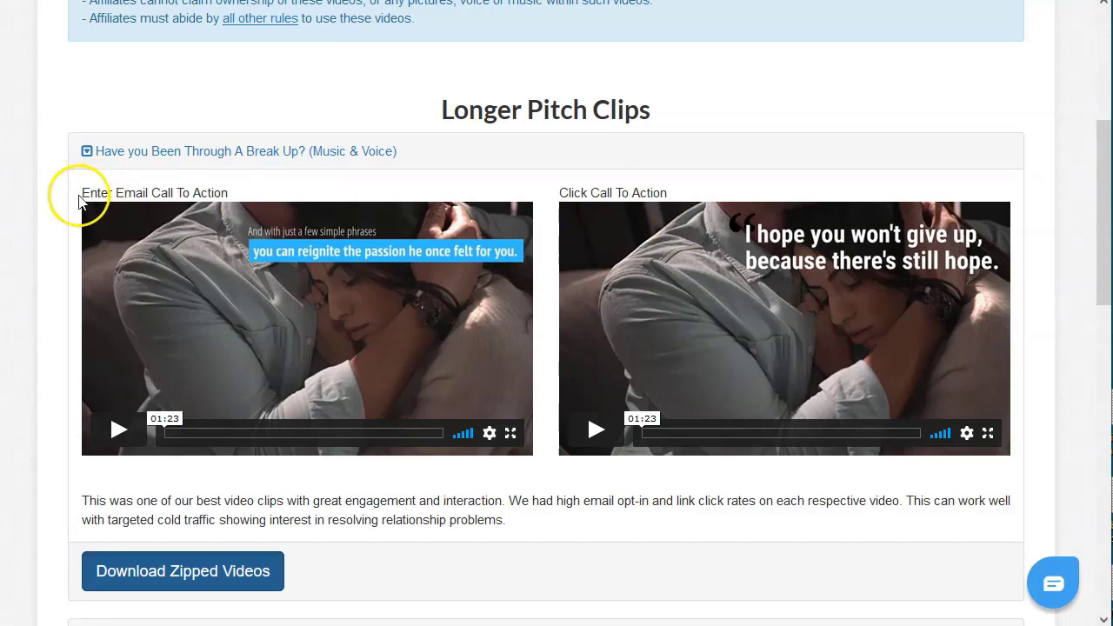
{"action": "left_click_drag", "start_coordinate": [83, 199], "coordinate": [200, 195]}
{"action": "left_click", "coordinate": [255, 185]}
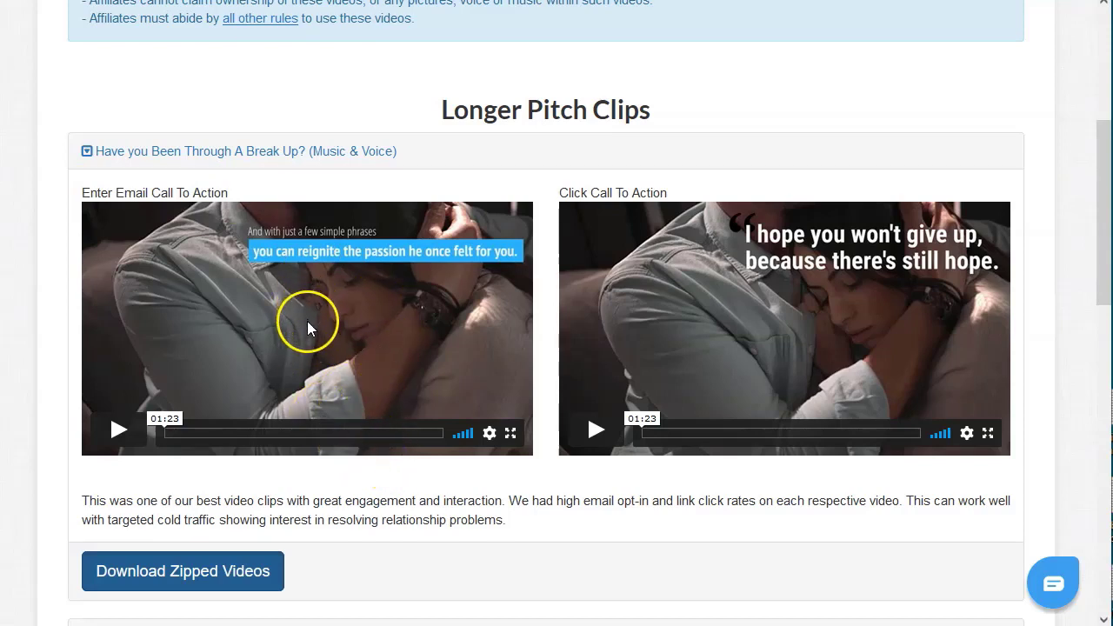
{"action": "left_click_drag", "start_coordinate": [558, 192], "coordinate": [670, 200]}
{"action": "left_click", "coordinate": [686, 272]}
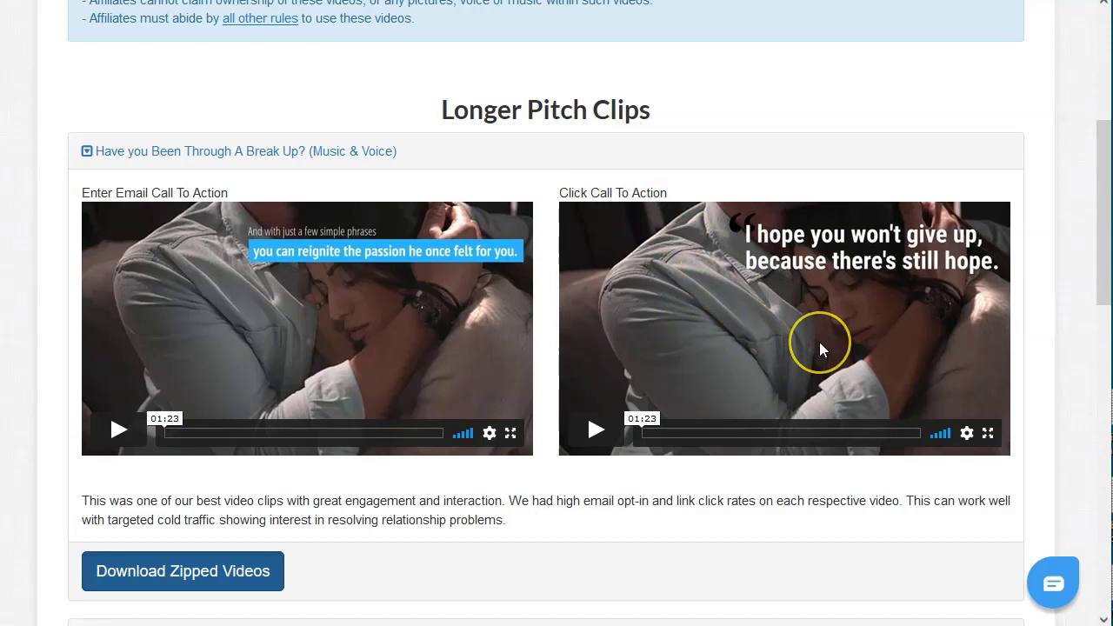
Expand the Have you Been Through A Break Up? (Music) and True Love Loophole (Music & Voice) clips and view their videos.
{"action": "scroll", "coordinate": [820, 347], "scroll_direction": "down", "scroll_amount": 1}
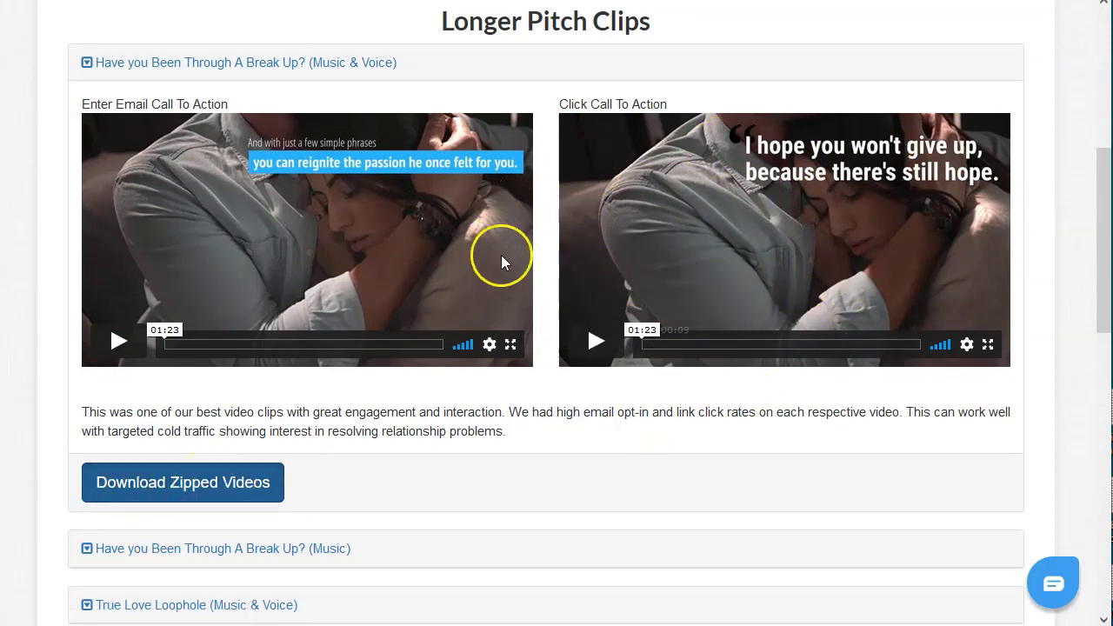
{"action": "scroll", "coordinate": [452, 339], "scroll_direction": "down", "scroll_amount": 3}
{"action": "left_click", "coordinate": [186, 289]}
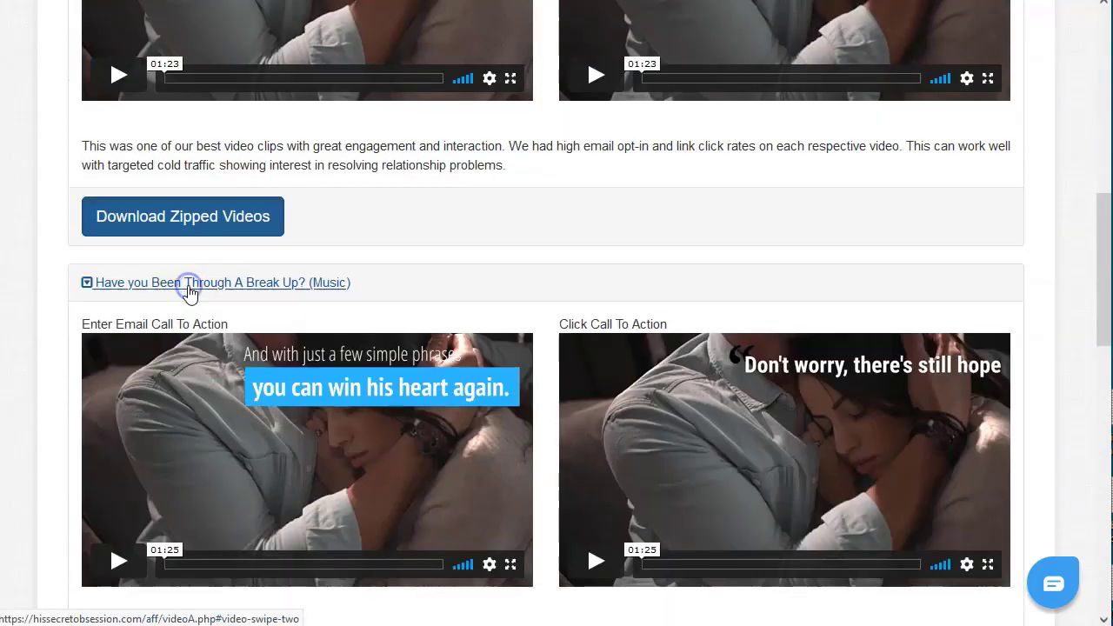
{"action": "scroll", "coordinate": [226, 352], "scroll_direction": "down", "scroll_amount": 1}
{"action": "scroll", "coordinate": [226, 352], "scroll_direction": "down", "scroll_amount": 3}
{"action": "left_click", "coordinate": [190, 413]}
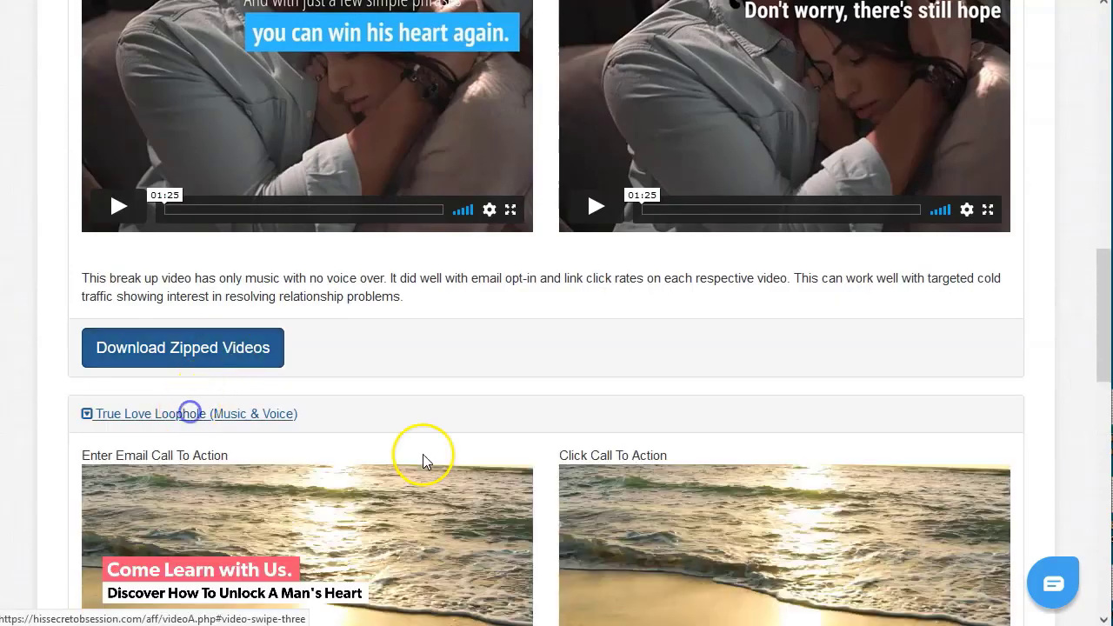
{"action": "scroll", "coordinate": [423, 453], "scroll_direction": "down", "scroll_amount": 4}
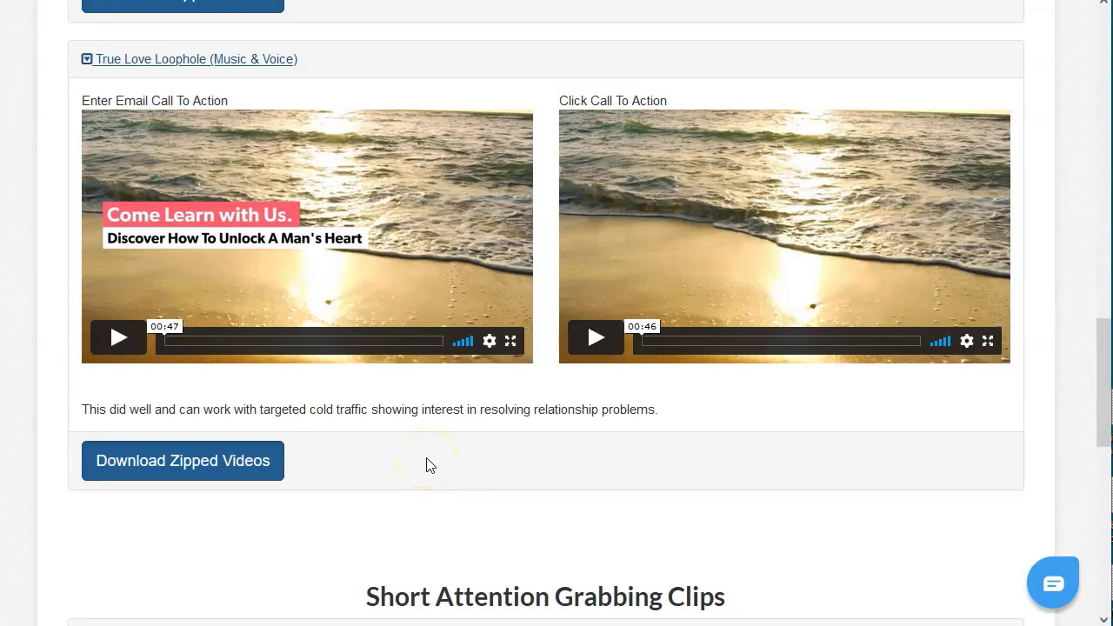
Look back over the expanded longer pitch clips, including their descriptions and zipped video downloads.
{"action": "scroll", "coordinate": [426, 465], "scroll_direction": "up", "scroll_amount": 3}
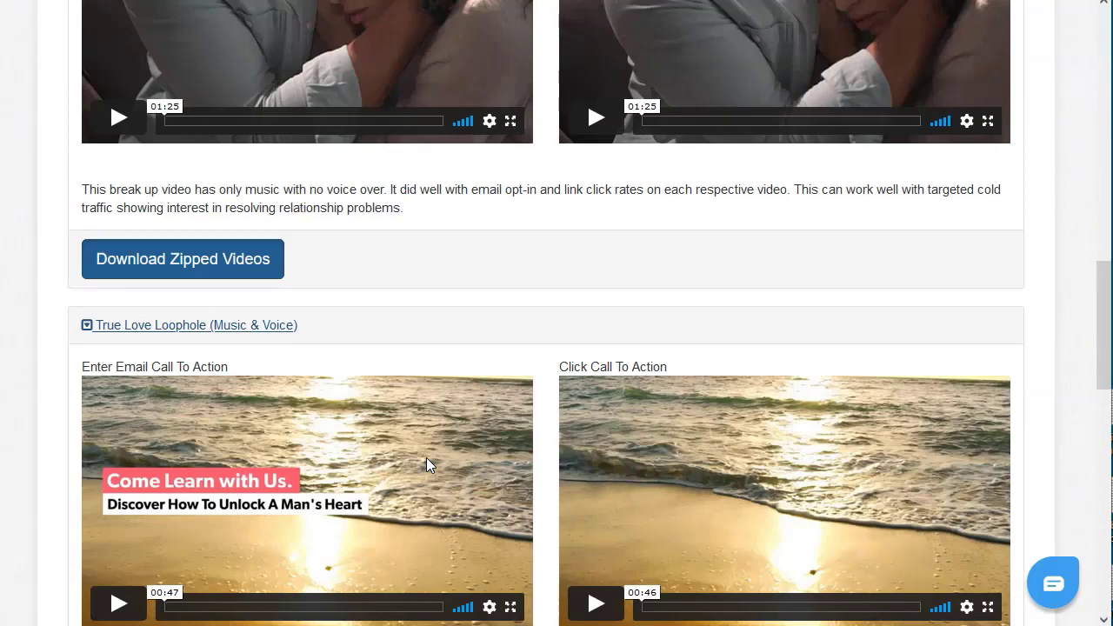
{"action": "scroll", "coordinate": [426, 465], "scroll_direction": "up", "scroll_amount": 3}
{"action": "scroll", "coordinate": [426, 465], "scroll_direction": "up", "scroll_amount": 3}
{"action": "scroll", "coordinate": [426, 457], "scroll_direction": "up", "scroll_amount": 4}
{"action": "scroll", "coordinate": [439, 481], "scroll_direction": "down", "scroll_amount": 5}
{"action": "scroll", "coordinate": [441, 487], "scroll_direction": "down", "scroll_amount": 10}
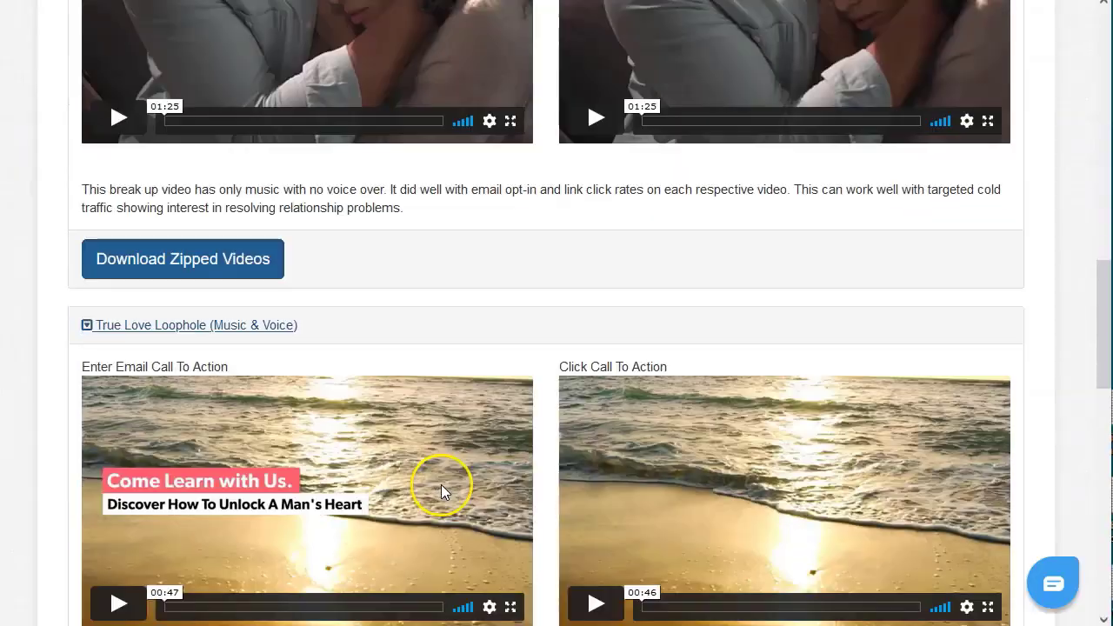
Expand the Discover Why Good Men Pull Away, Get Him Back Without Playing Games and Why Men Lose Interest In Good Women clips.
{"action": "scroll", "coordinate": [335, 430], "scroll_direction": "down", "scroll_amount": 2}
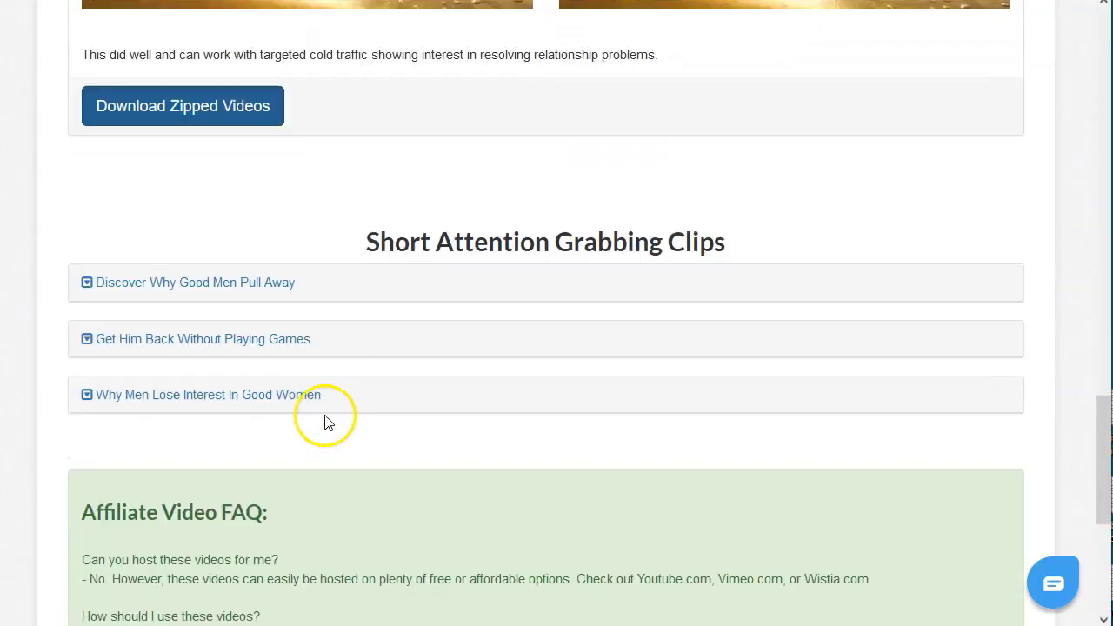
{"action": "left_click", "coordinate": [204, 283]}
{"action": "scroll", "coordinate": [217, 348], "scroll_direction": "down", "scroll_amount": 2}
{"action": "scroll", "coordinate": [240, 565], "scroll_direction": "down", "scroll_amount": 2}
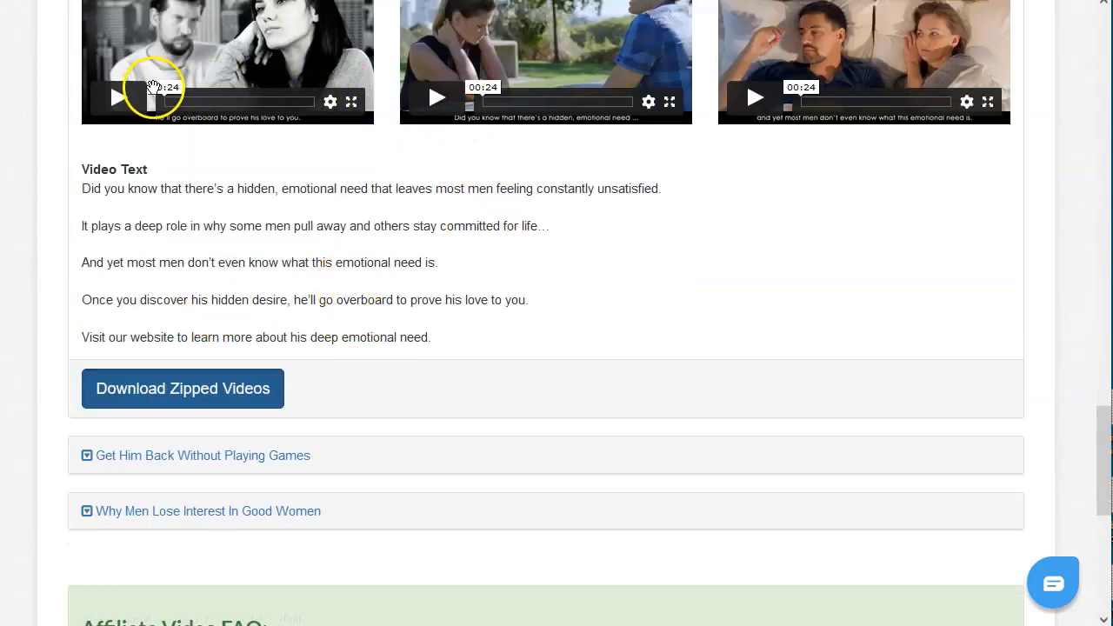
{"action": "left_click", "coordinate": [222, 459]}
{"action": "scroll", "coordinate": [344, 519], "scroll_direction": "down", "scroll_amount": 4}
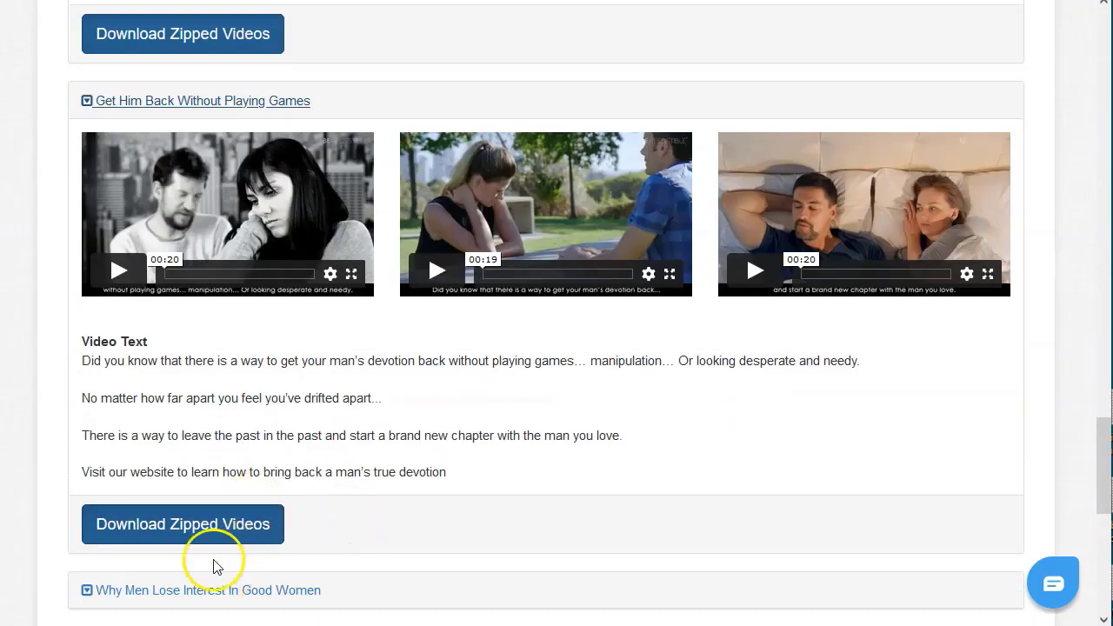
{"action": "left_click", "coordinate": [204, 595]}
Look over the expanded short attention grabbing clips, including their Video Text and zipped downloads, and return to the longer pitch clips.
{"action": "scroll", "coordinate": [470, 415], "scroll_direction": "up", "scroll_amount": 5}
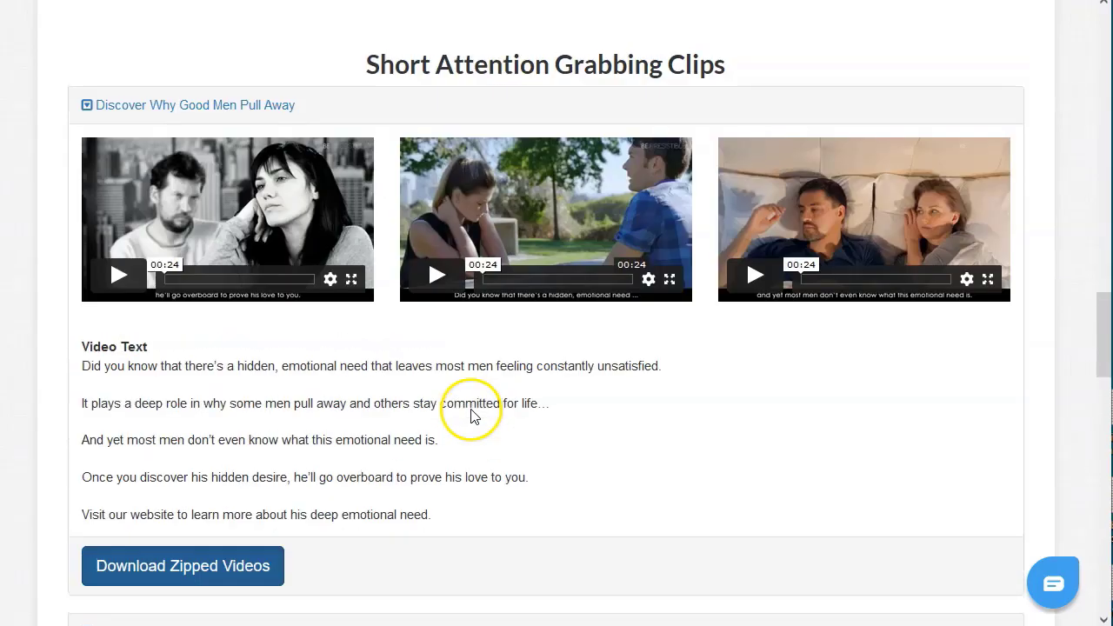
{"action": "scroll", "coordinate": [199, 217], "scroll_direction": "down", "scroll_amount": 1}
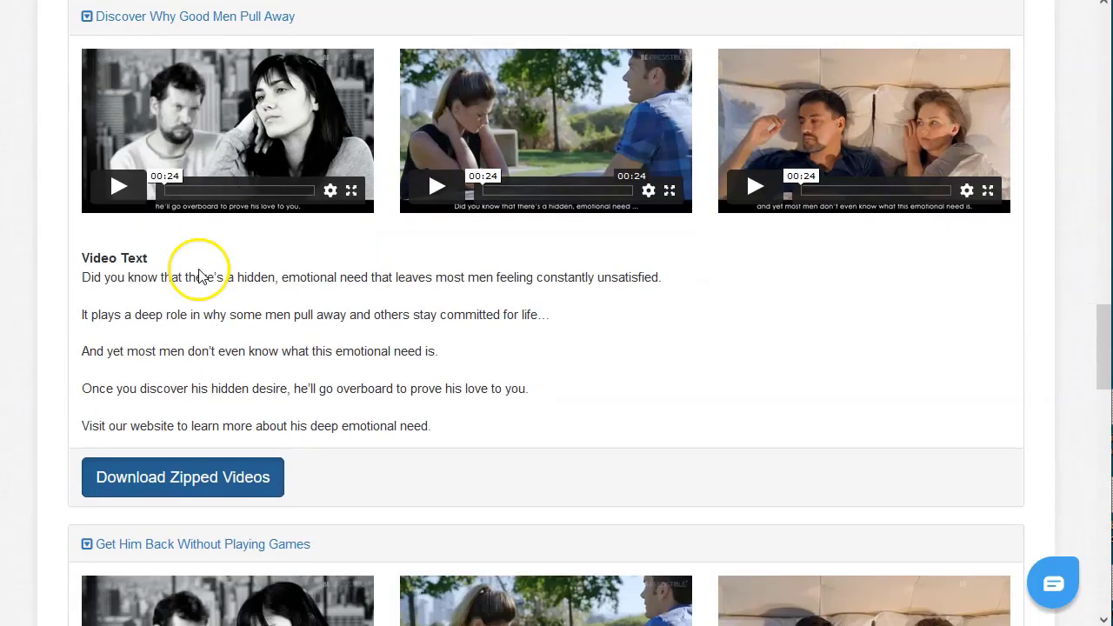
{"action": "left_click_drag", "start_coordinate": [84, 276], "coordinate": [453, 280]}
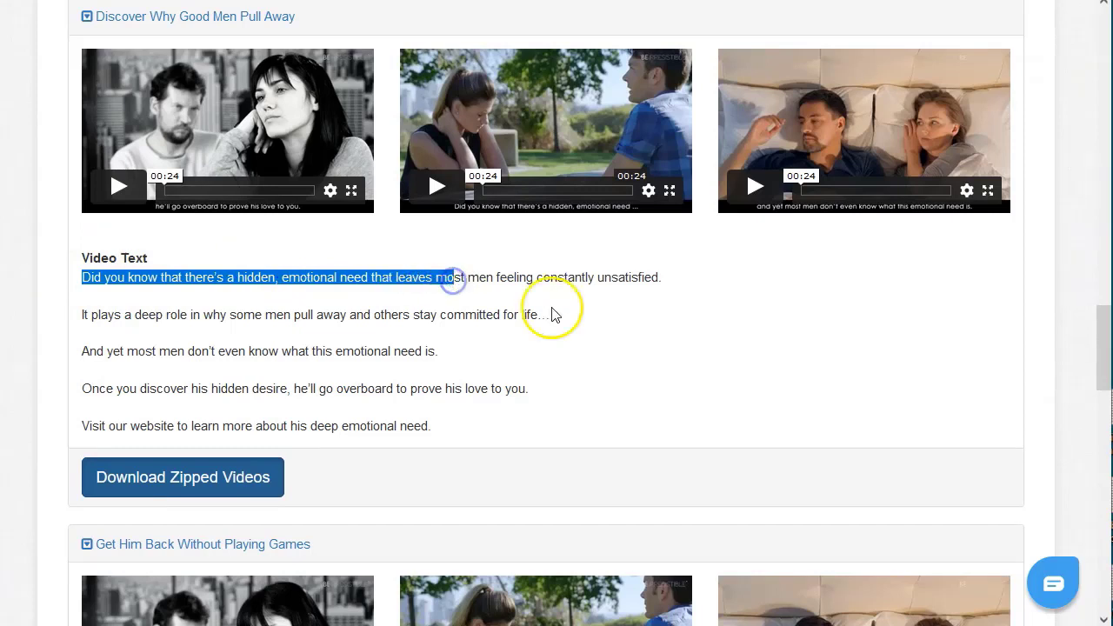
{"action": "left_click", "coordinate": [410, 339]}
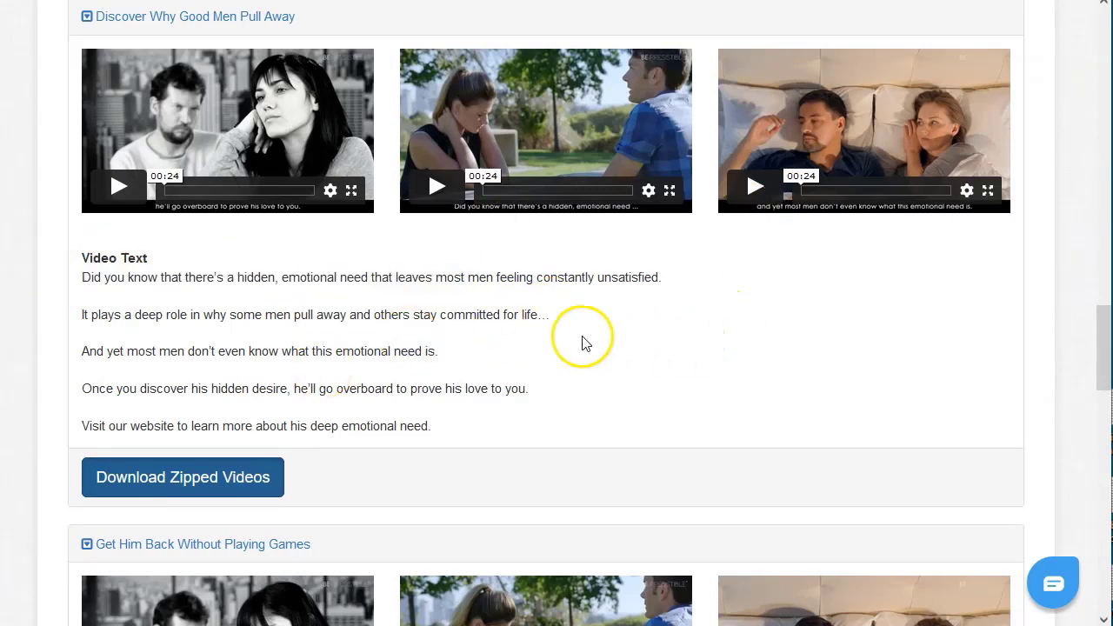
{"action": "scroll", "coordinate": [236, 472], "scroll_direction": "down", "scroll_amount": 3}
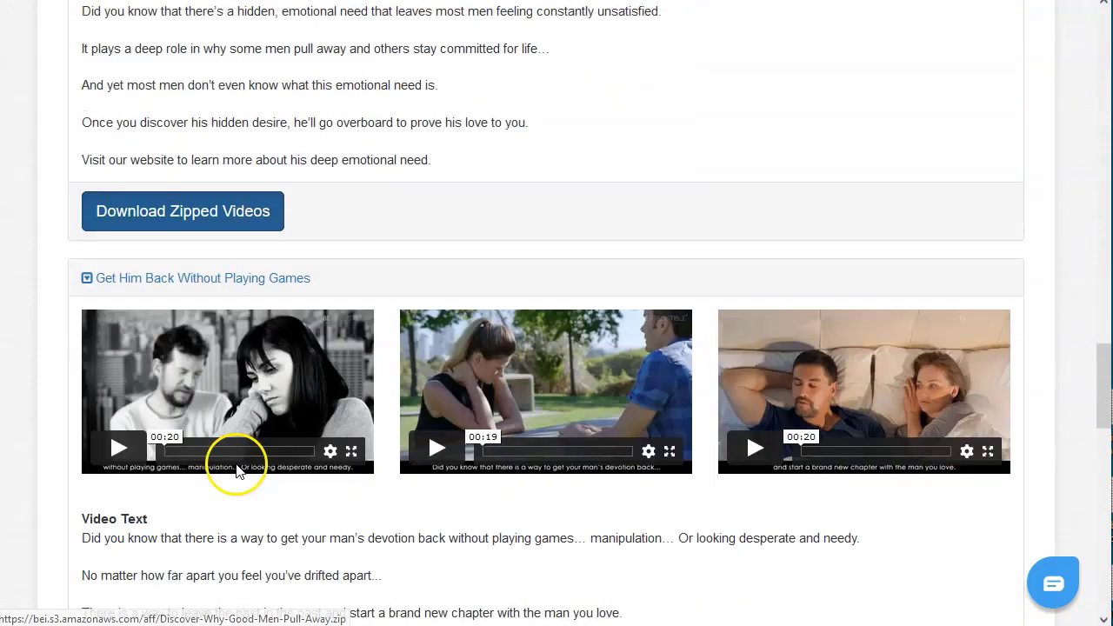
{"action": "scroll", "coordinate": [236, 473], "scroll_direction": "down", "scroll_amount": 10}
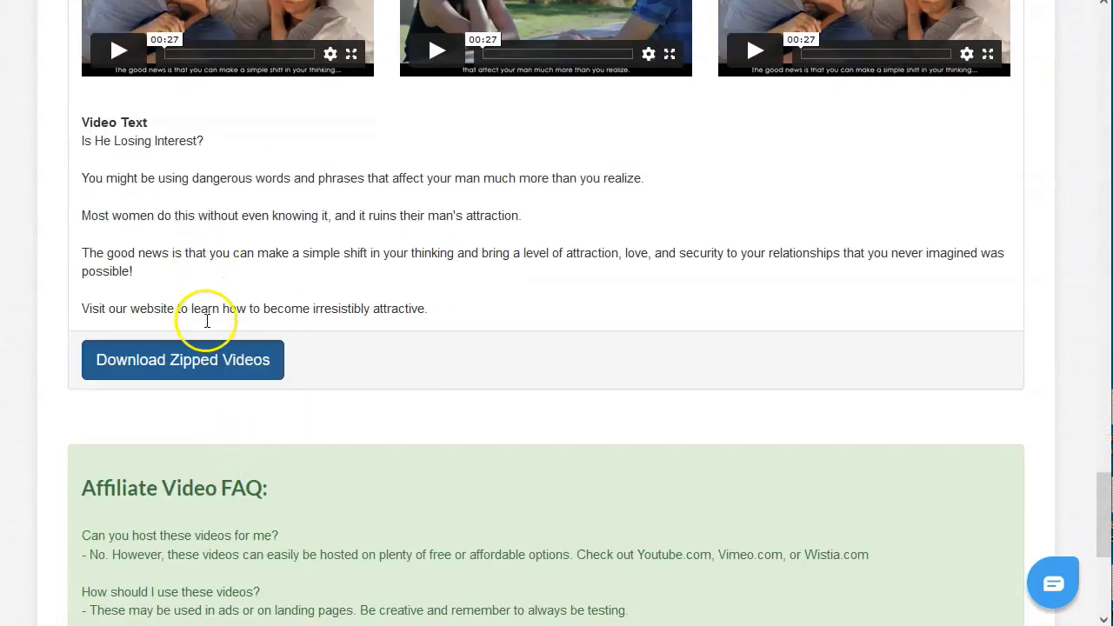
{"action": "scroll", "coordinate": [209, 330], "scroll_direction": "up", "scroll_amount": 1}
{"action": "scroll", "coordinate": [499, 360], "scroll_direction": "up", "scroll_amount": 5}
{"action": "scroll", "coordinate": [499, 360], "scroll_direction": "up", "scroll_amount": 16}
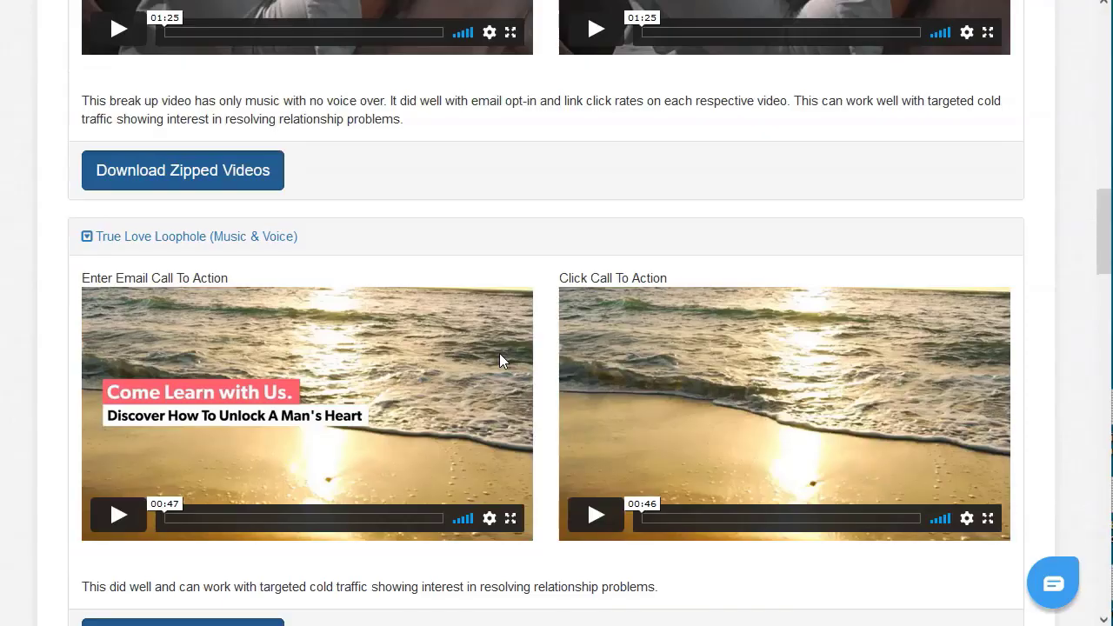
{"action": "scroll", "coordinate": [501, 358], "scroll_direction": "up", "scroll_amount": 4}
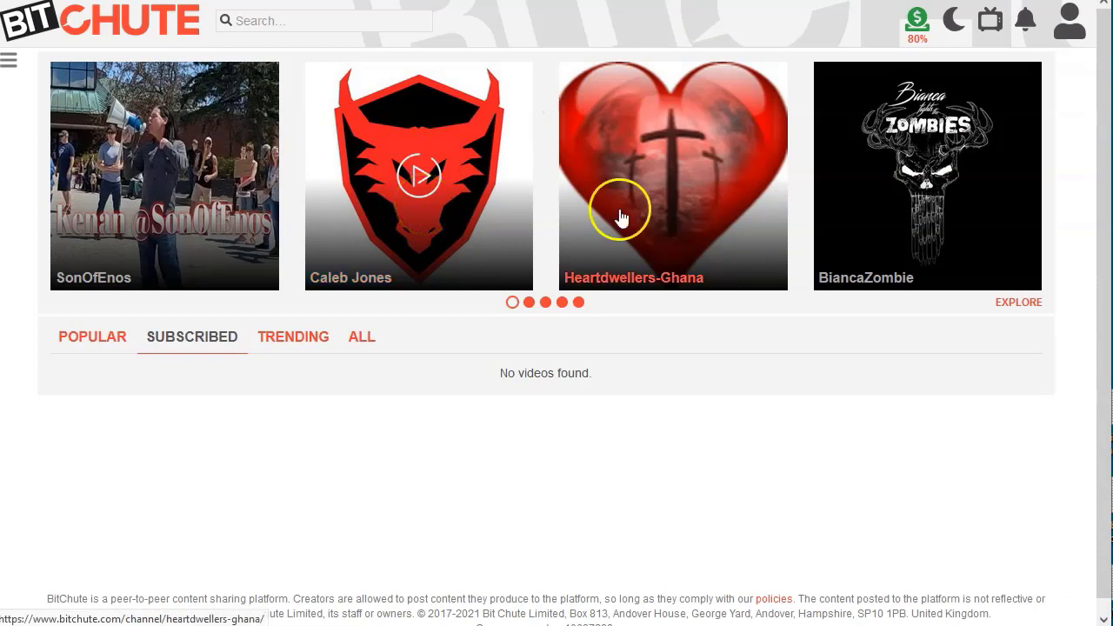
Switch from BitChute to the folder of downloaded ads and inspect the Break-Up-Voice Click.mp4 and Break-Up-Voice-Email.mp4 videos.
{"action": "left_click", "coordinate": [1076, 35]}
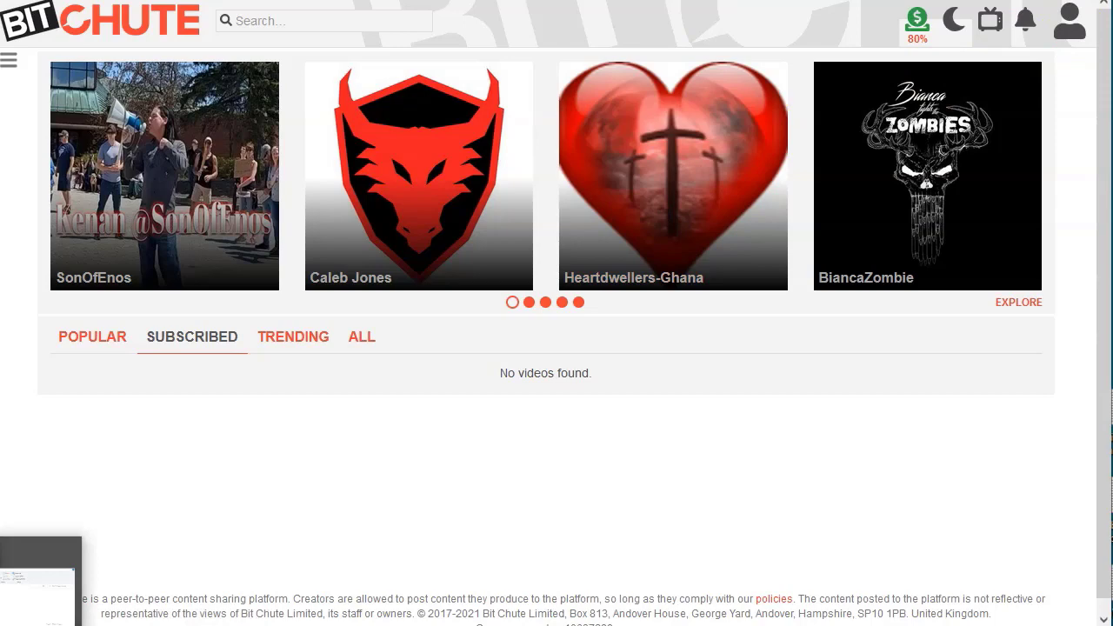
{"action": "left_click", "coordinate": [39, 596]}
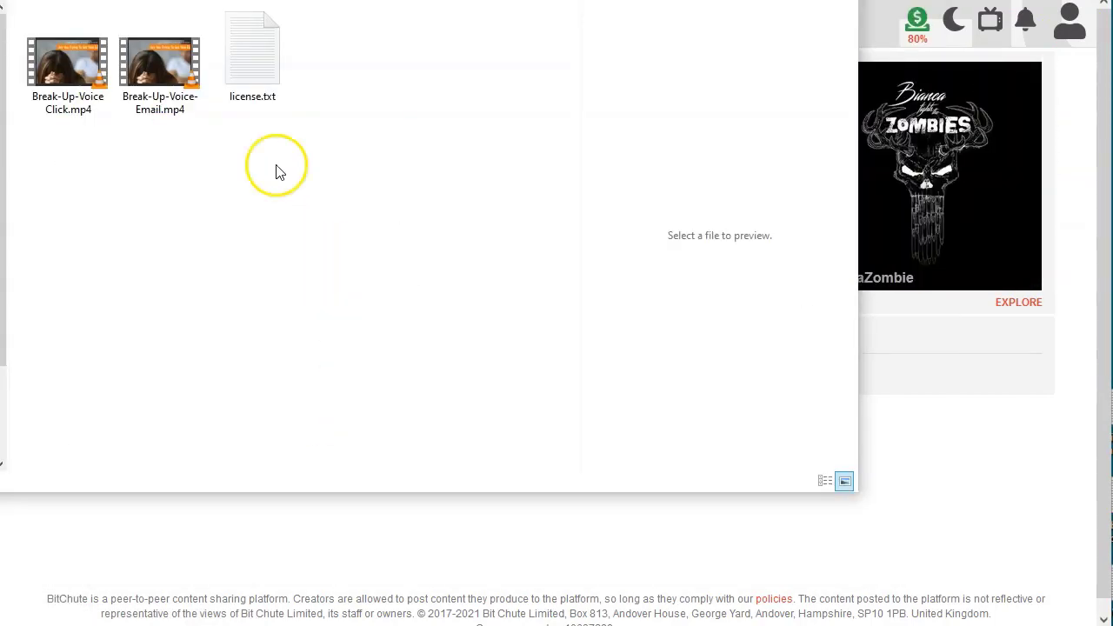
{"action": "left_click", "coordinate": [69, 80]}
{"action": "left_click", "coordinate": [67, 136]}
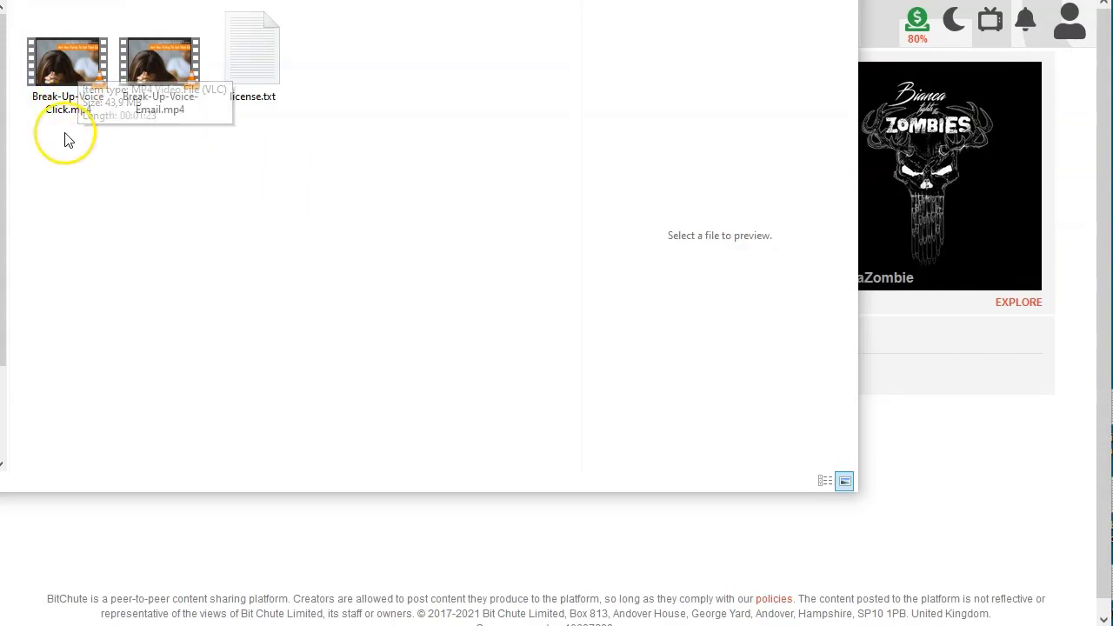
{"action": "left_click", "coordinate": [162, 66]}
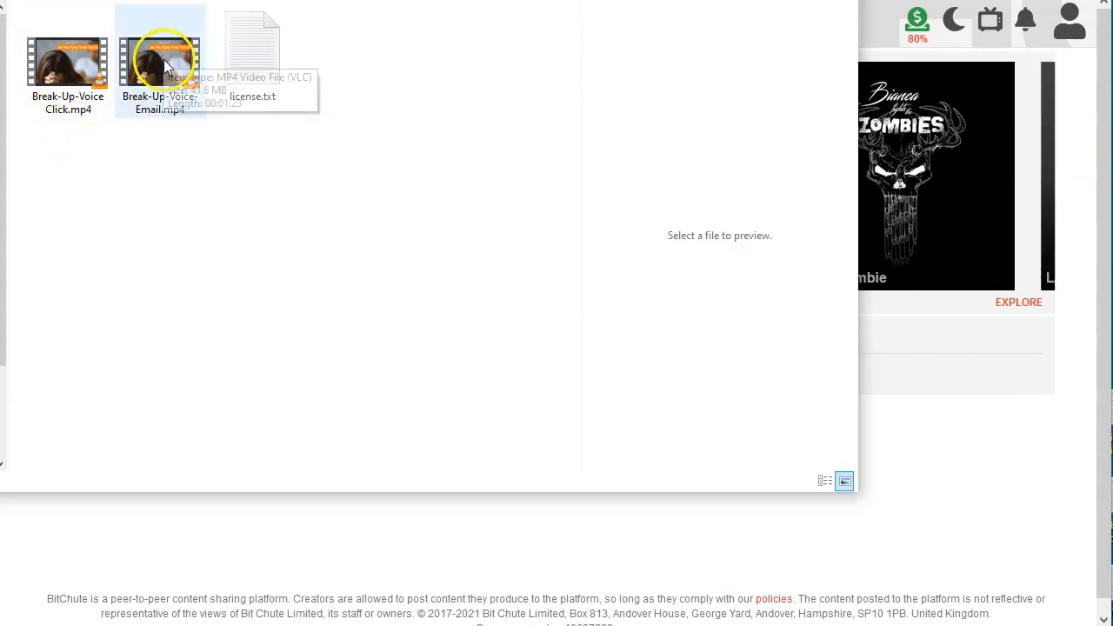
{"action": "left_click", "coordinate": [37, 78]}
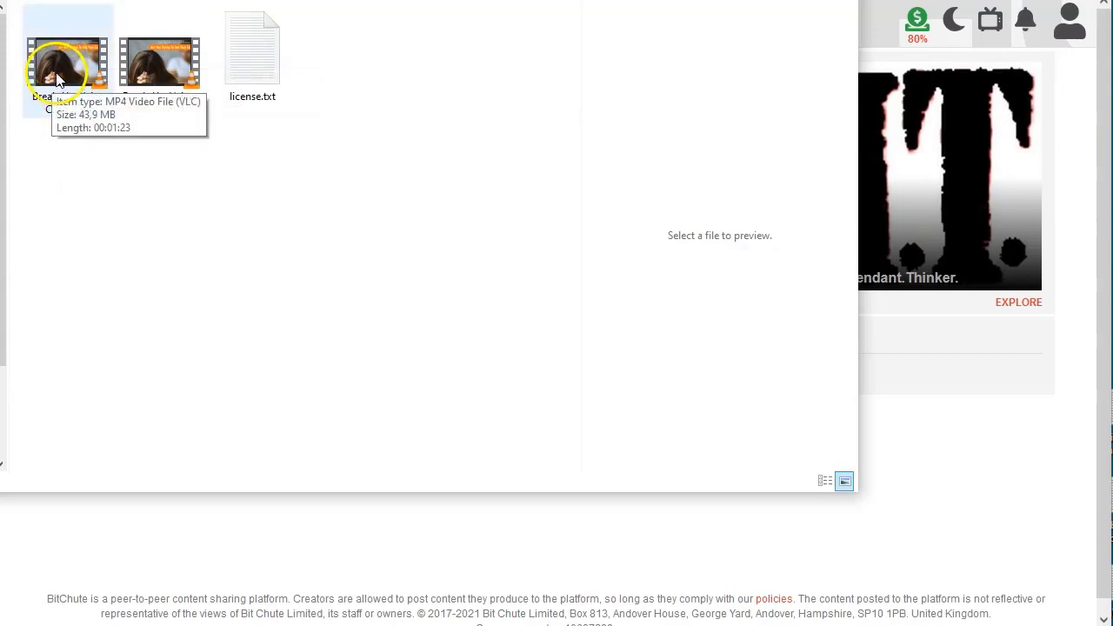
{"action": "left_click", "coordinate": [830, 19]}
{"action": "key", "text": "alt+Tab"}
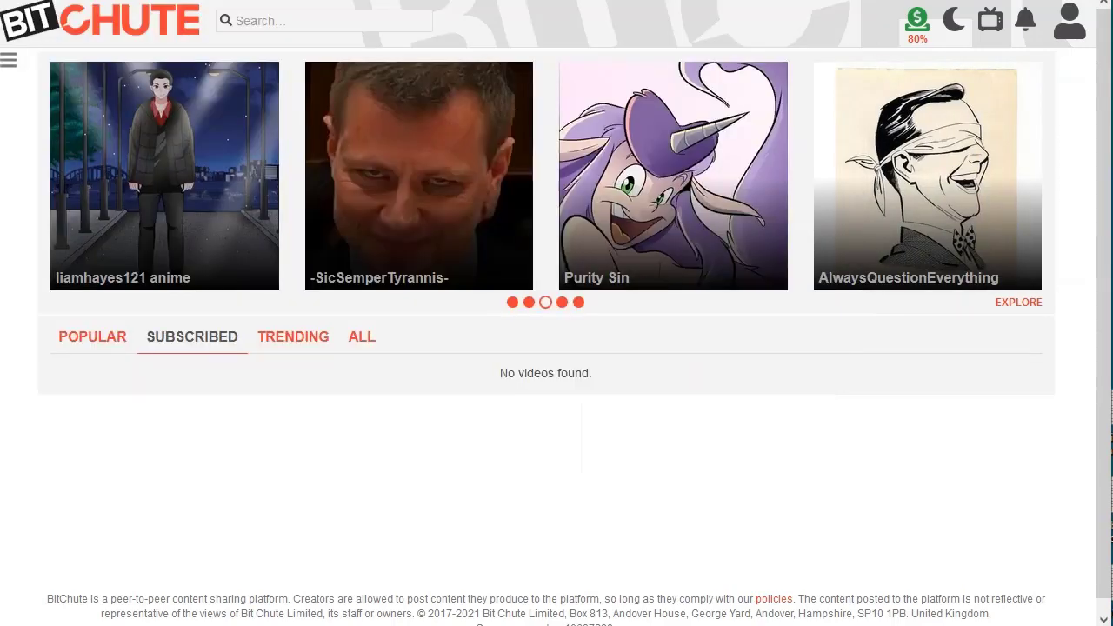
Open the account's own BitChute channel and start a new video upload with the title ready for entry.
{"action": "left_click", "coordinate": [1071, 26]}
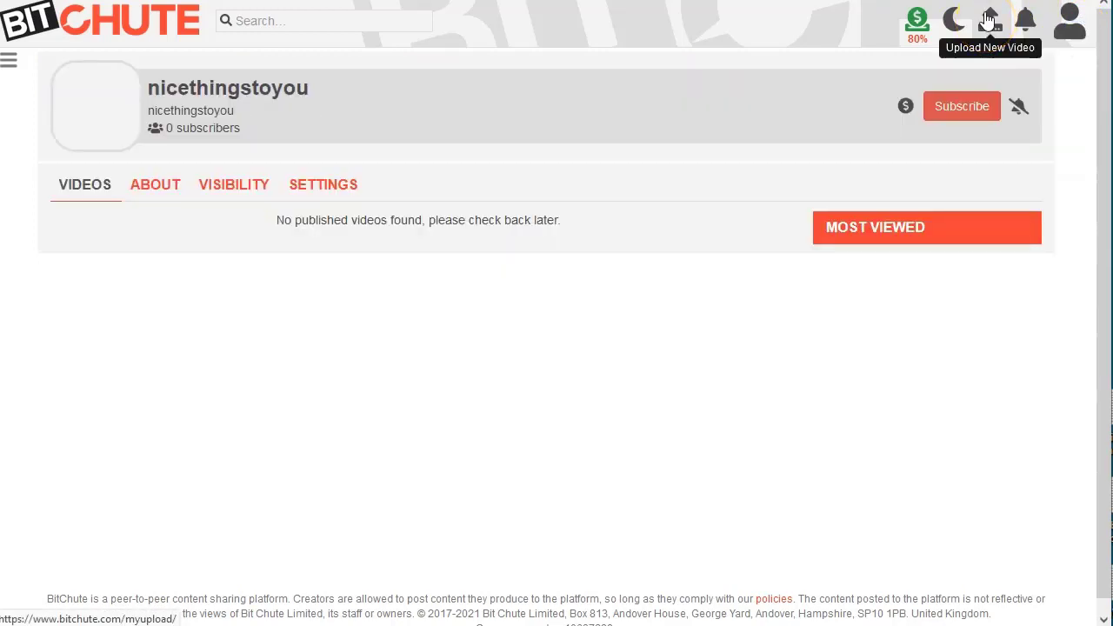
{"action": "left_click", "coordinate": [988, 22]}
{"action": "left_click", "coordinate": [107, 203]}
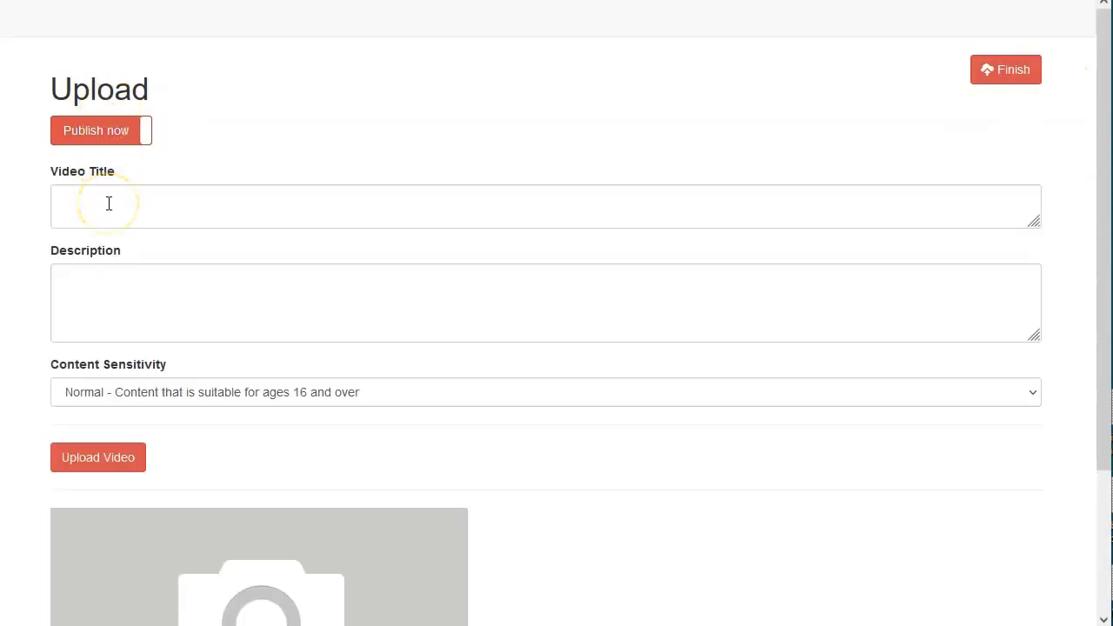
Check the downloaded break-up video files again and the Have you Been Through A Break Up? (Music) clip on the affiliate page.
{"action": "left_click", "coordinate": [99, 52]}
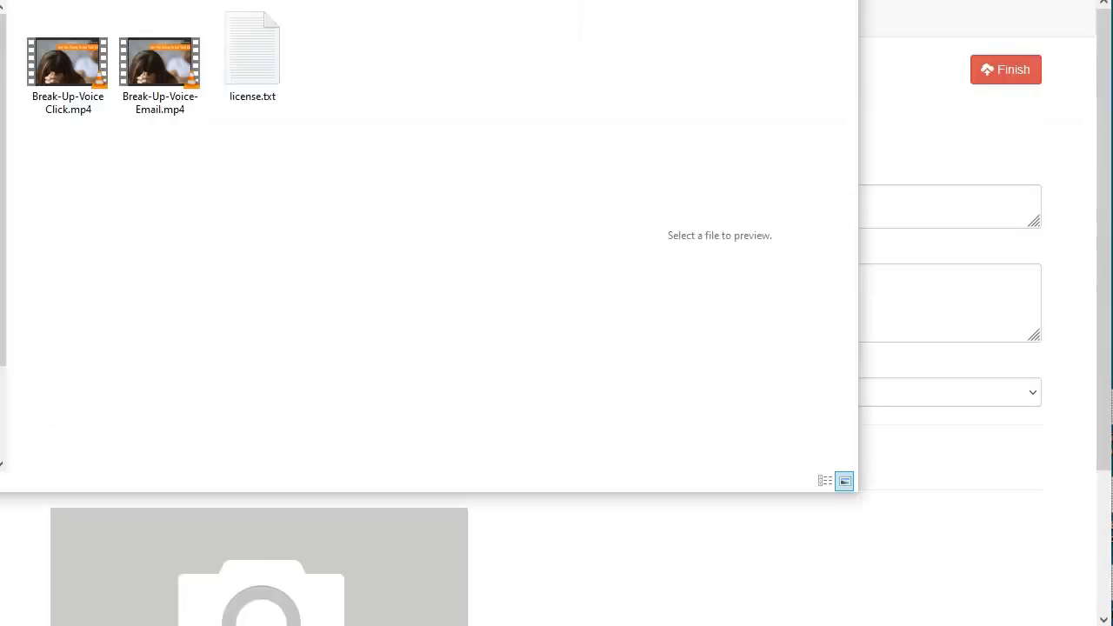
{"action": "left_click", "coordinate": [165, 105]}
{"action": "left_click", "coordinate": [306, 24]}
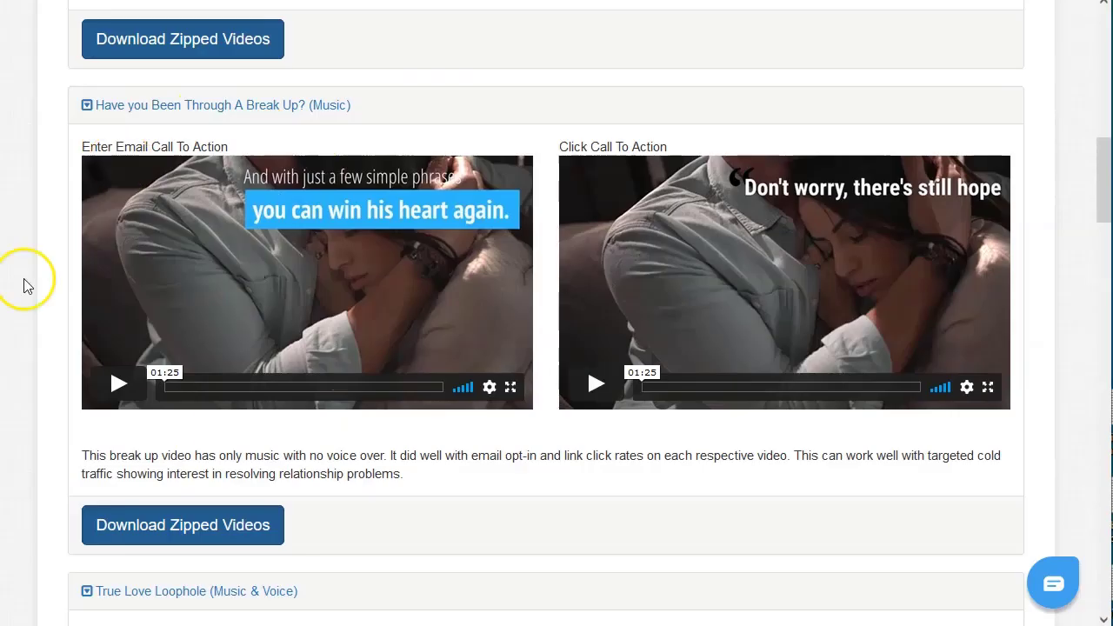
{"action": "scroll", "coordinate": [167, 439], "scroll_direction": "down", "scroll_amount": 1}
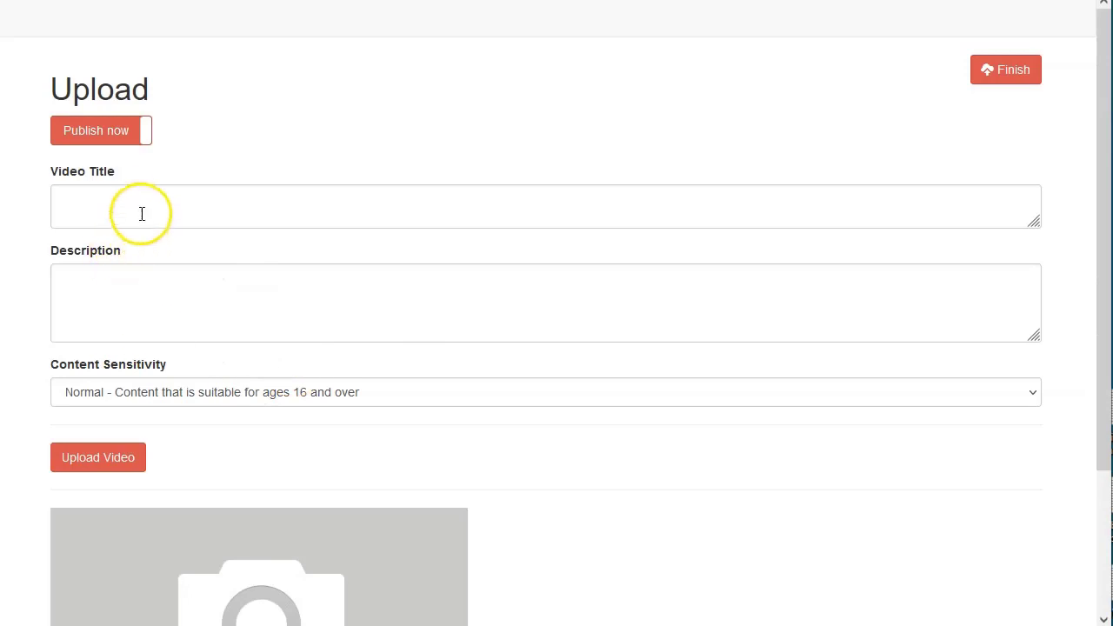
Translate "como hacer que tu ex regrese" from Spanish to English in Google Translate and copy the translation for the video title.
{"action": "left_click", "coordinate": [142, 207]}
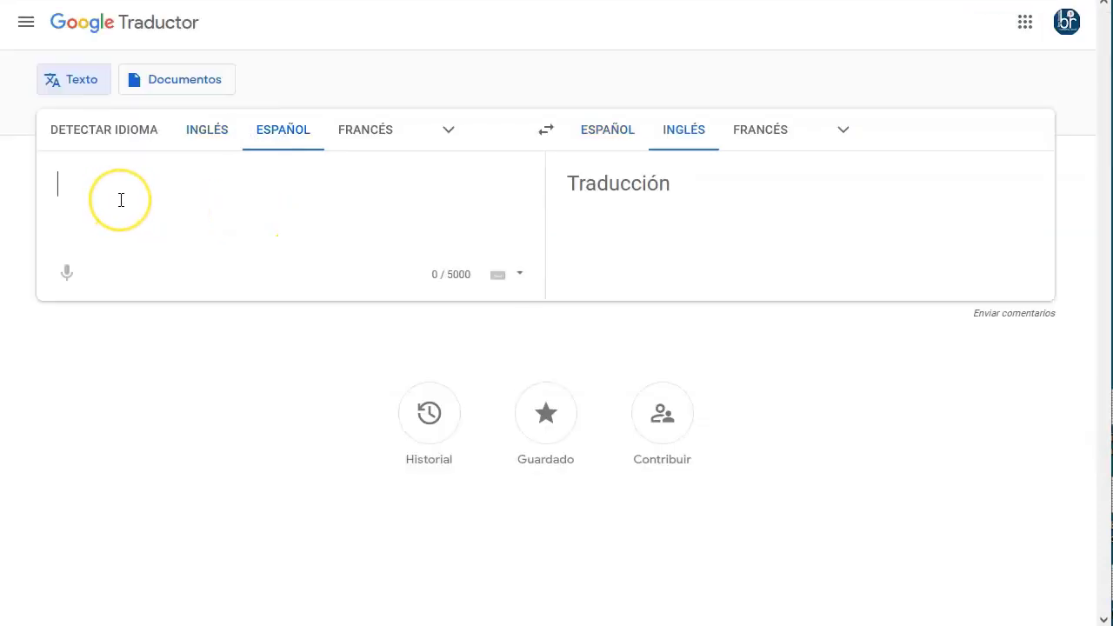
{"action": "type", "text": "como hacer "}
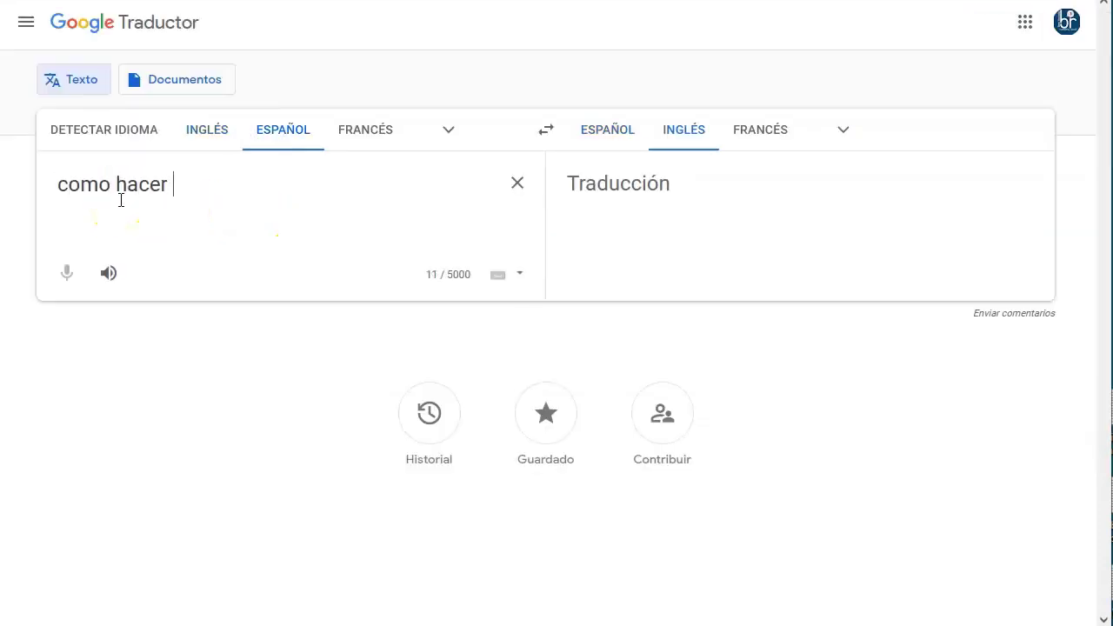
{"action": "type", "text": "que tu ex "}
{"action": "type", "text": "pre"}
{"action": "key", "text": "BackSpace"}
{"action": "key", "text": "BackSpace"}
{"action": "key", "text": "BackSpace"}
{"action": "key", "text": "BackSpace"}
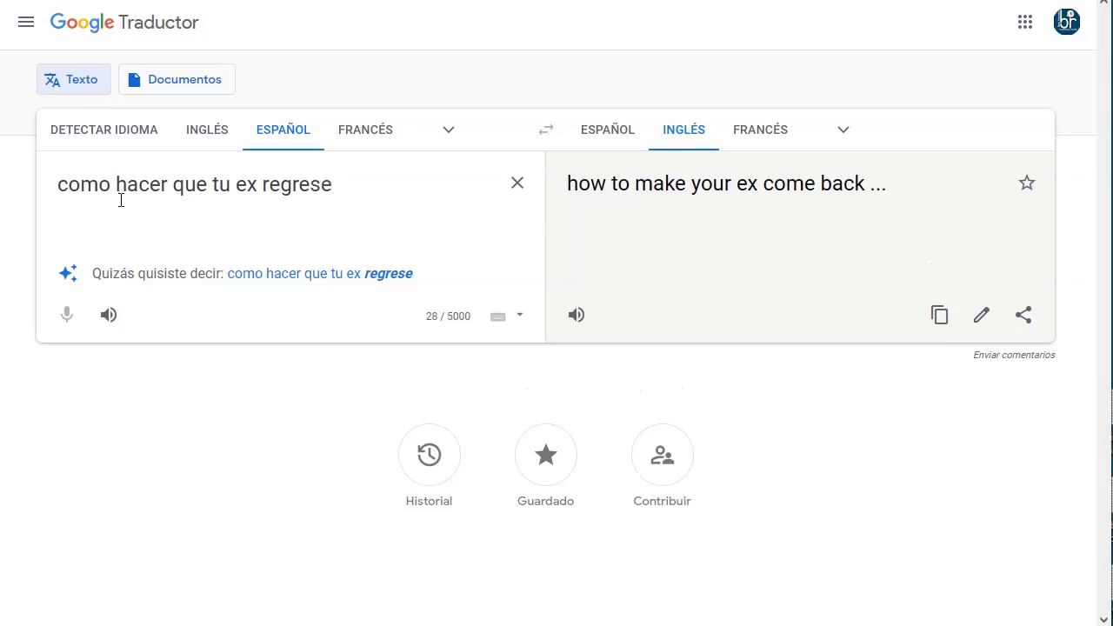
{"action": "key", "text": "ctrl+a"}
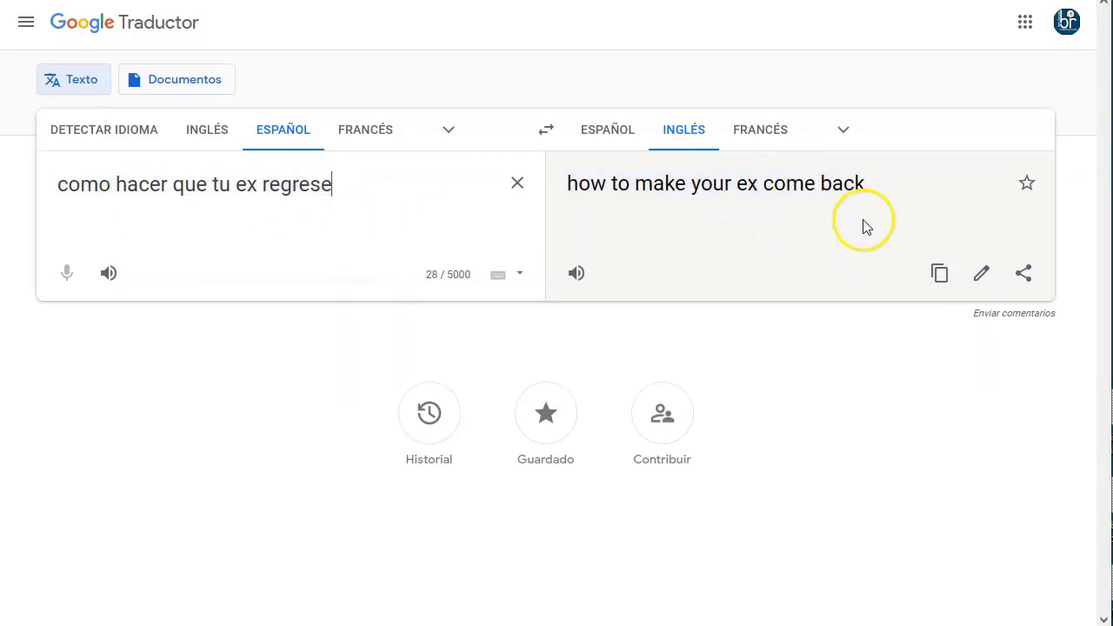
{"action": "left_click", "coordinate": [939, 273]}
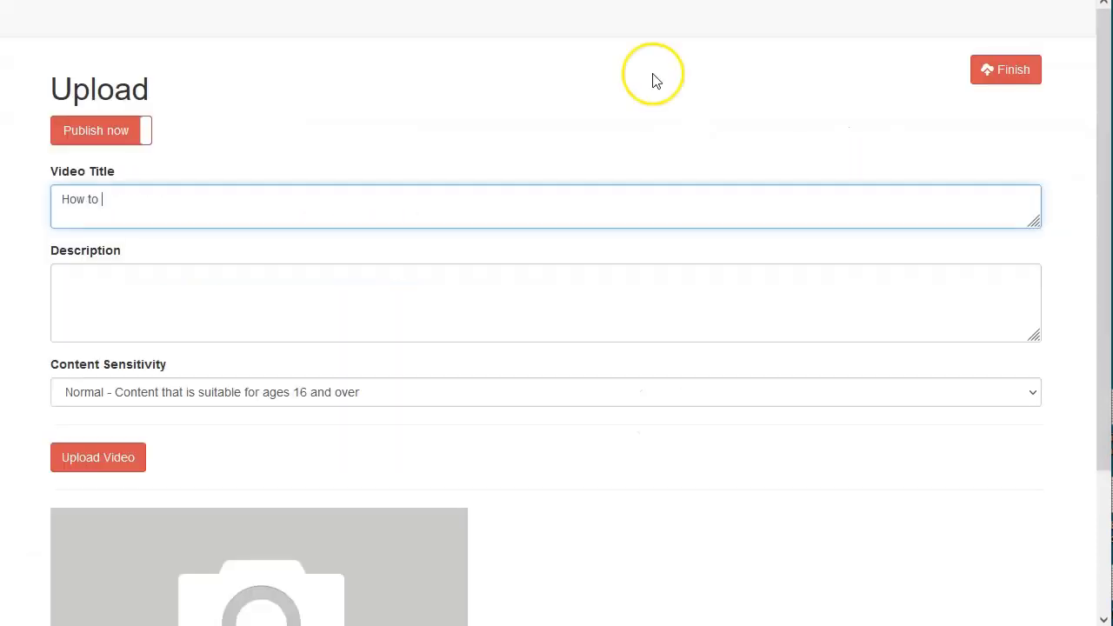
Set the BitChute video title to "how to make your ex come back" and copy the same text into the description.
{"action": "left_click_drag", "start_coordinate": [149, 199], "coordinate": [25, 199]}
{"action": "type", "text": "how to make your ex come back"}
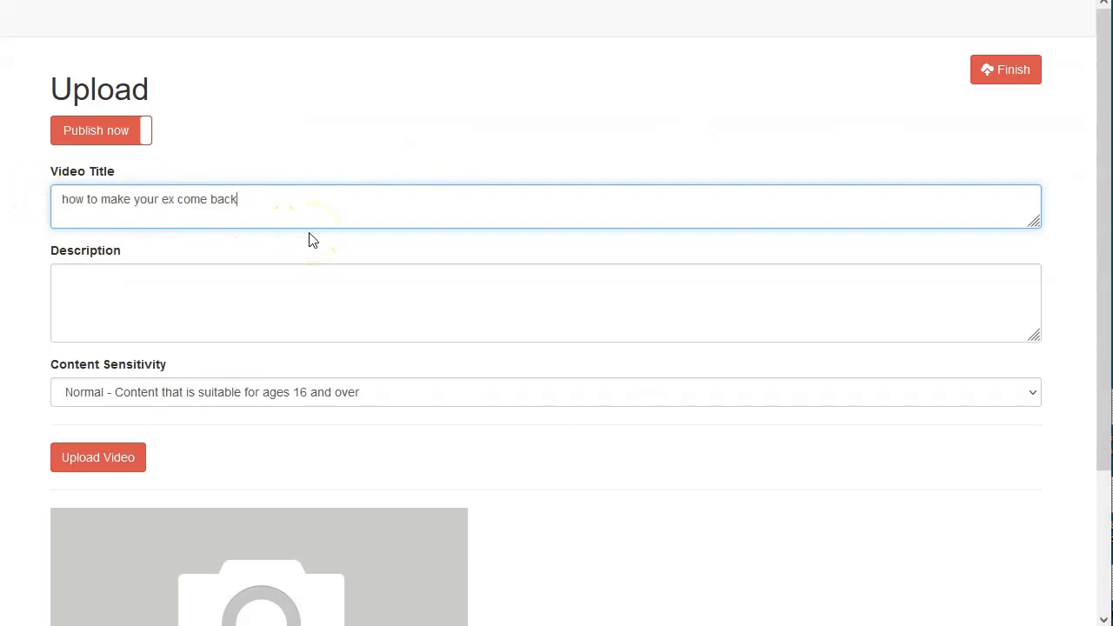
{"action": "left_click", "coordinate": [212, 291]}
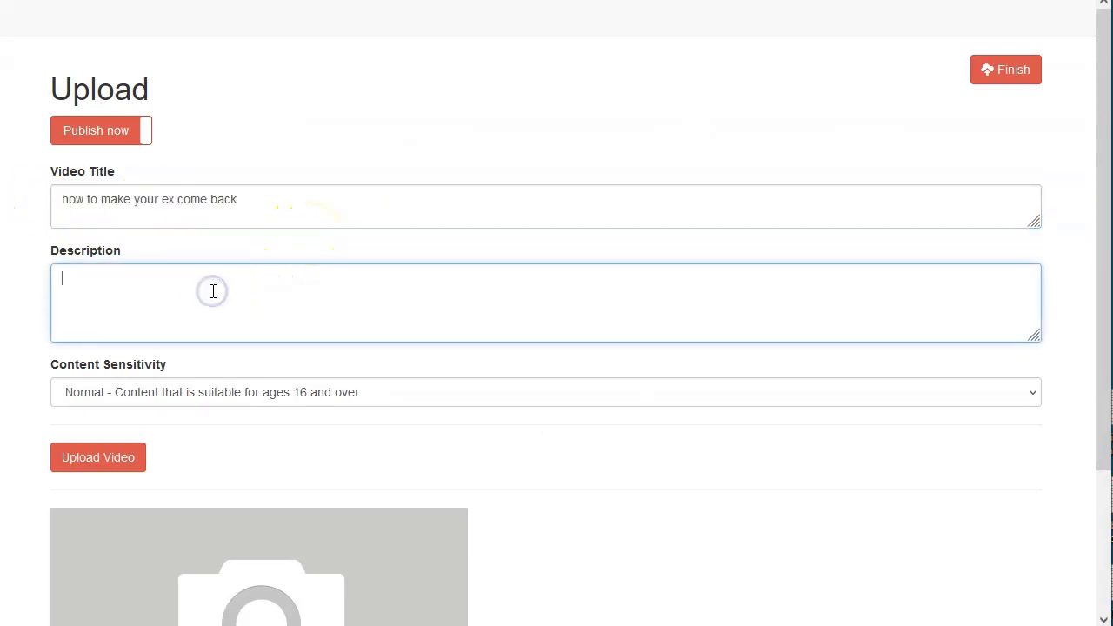
{"action": "left_click_drag", "start_coordinate": [234, 216], "coordinate": [43, 194]}
{"action": "key", "text": "ctrl+c"}
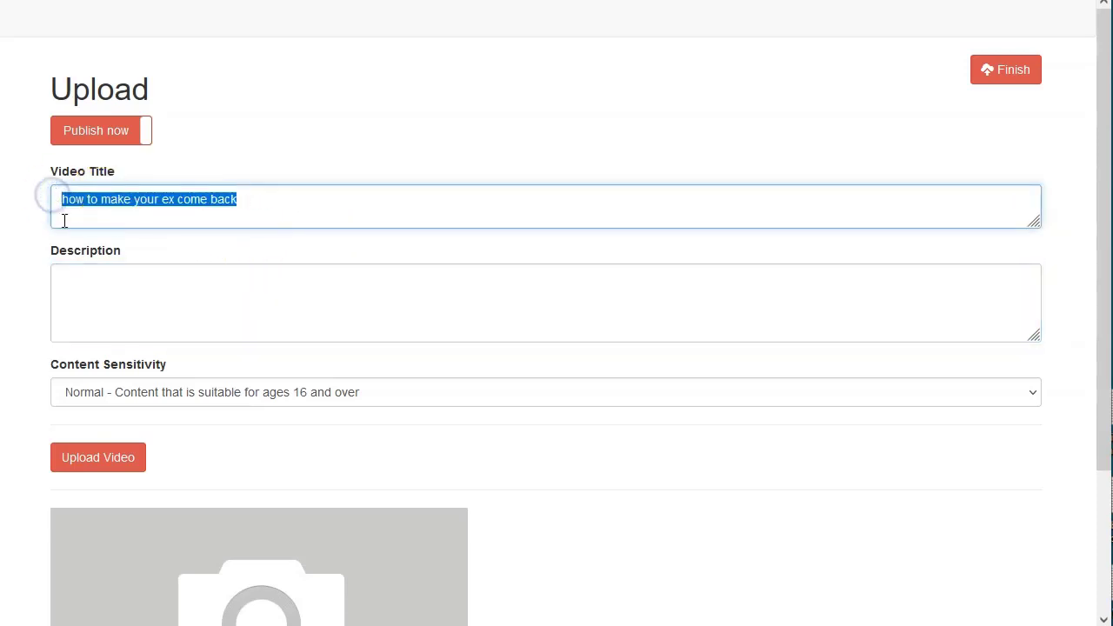
{"action": "left_click", "coordinate": [74, 292]}
{"action": "key", "text": "ctrl+v"}
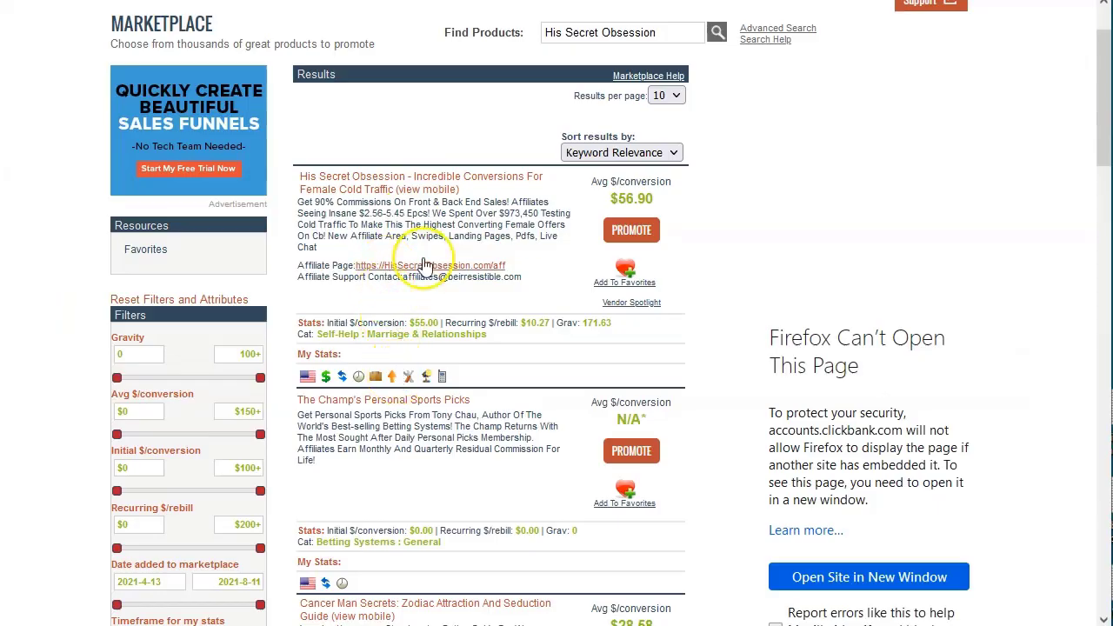
From the ClickBank marketplace, open the His Secret Obsession sales page in a new tab and go to its text presentation.
{"action": "right_click", "coordinate": [493, 181]}
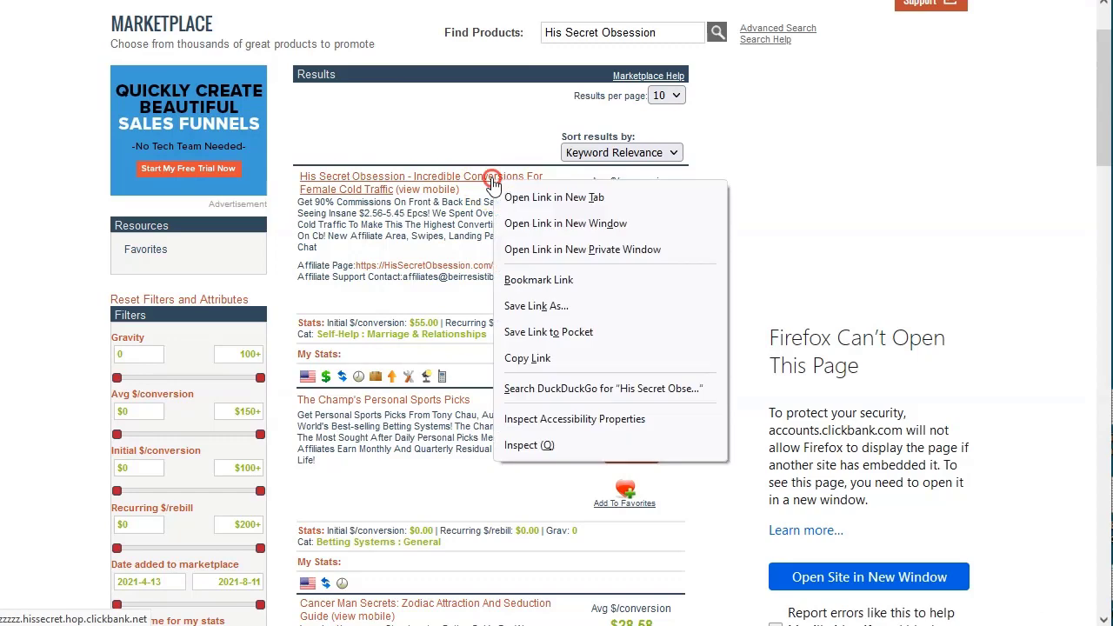
{"action": "left_click", "coordinate": [548, 198]}
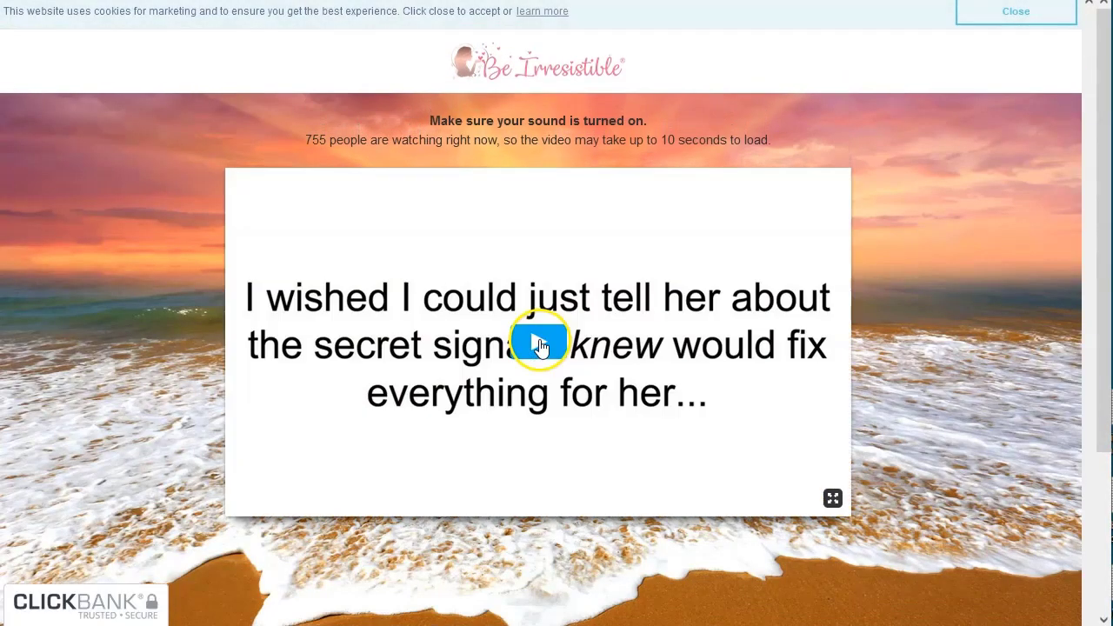
{"action": "left_click", "coordinate": [538, 316]}
{"action": "scroll", "coordinate": [913, 435], "scroll_direction": "down", "scroll_amount": 3}
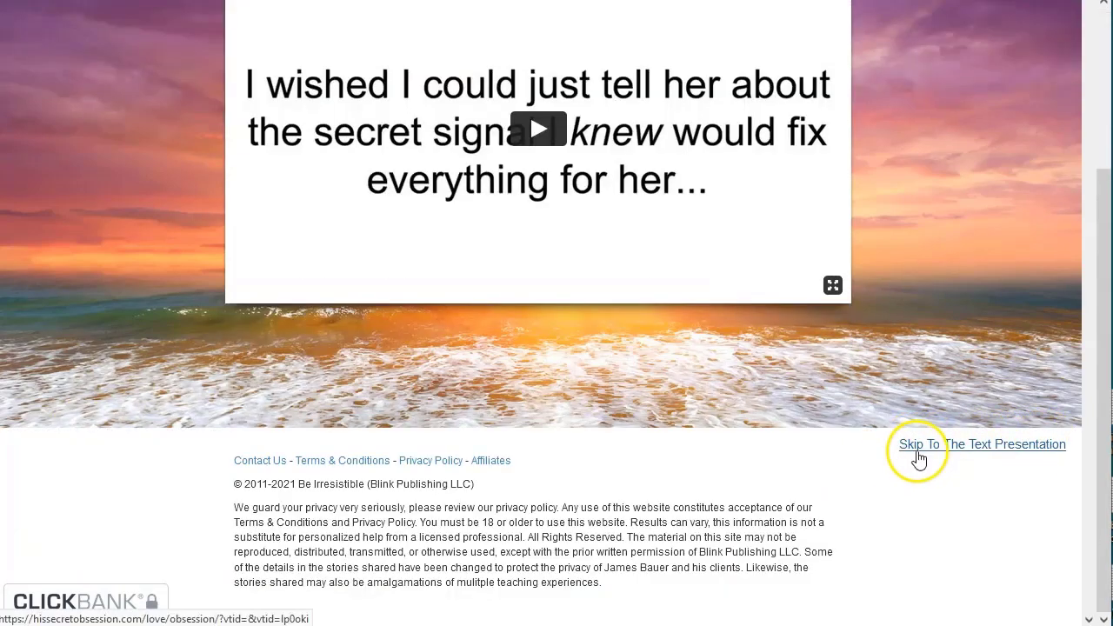
{"action": "left_click", "coordinate": [981, 448]}
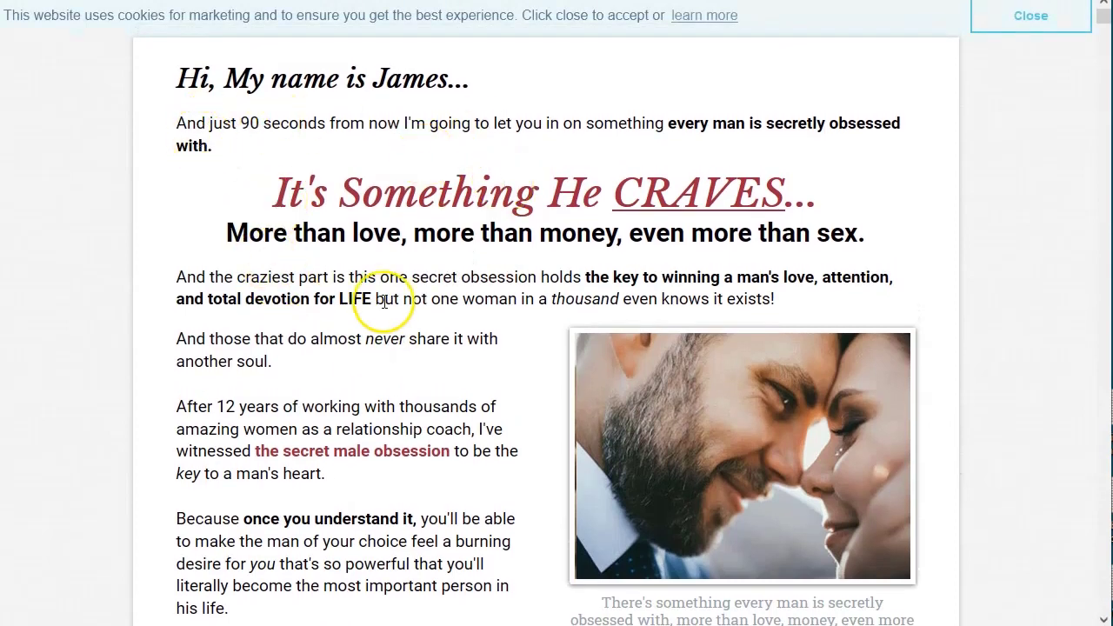
Copy the heading "Mike had broken off the relationship" from the sales page and add it to the BitChute video description.
{"action": "scroll", "coordinate": [291, 322], "scroll_direction": "down", "scroll_amount": 3}
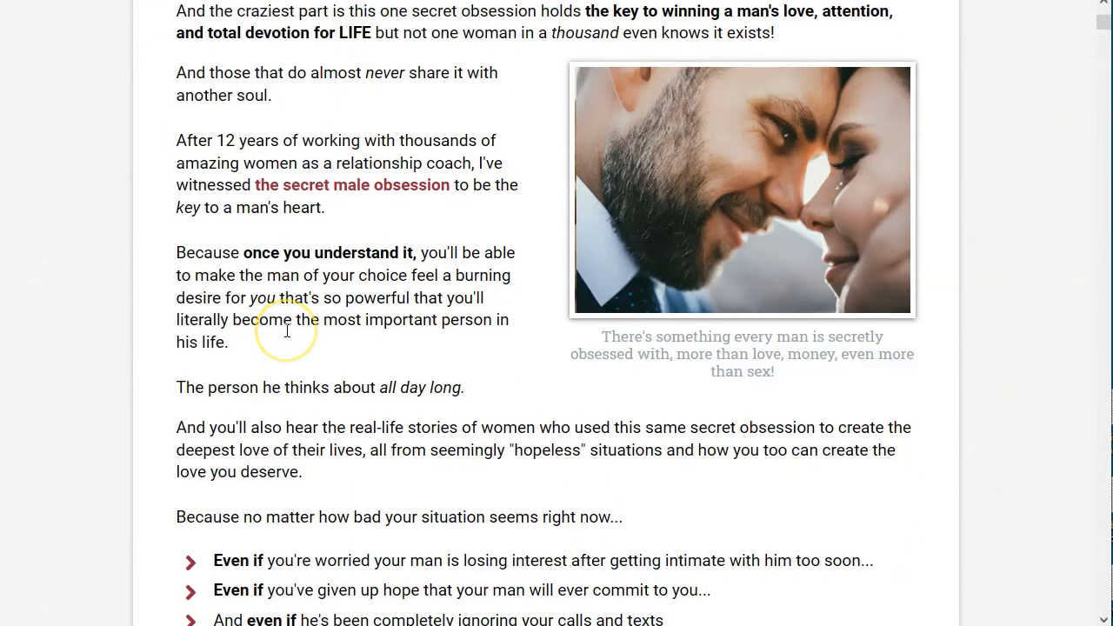
{"action": "scroll", "coordinate": [287, 331], "scroll_direction": "down", "scroll_amount": 2}
{"action": "scroll", "coordinate": [287, 337], "scroll_direction": "down", "scroll_amount": 4}
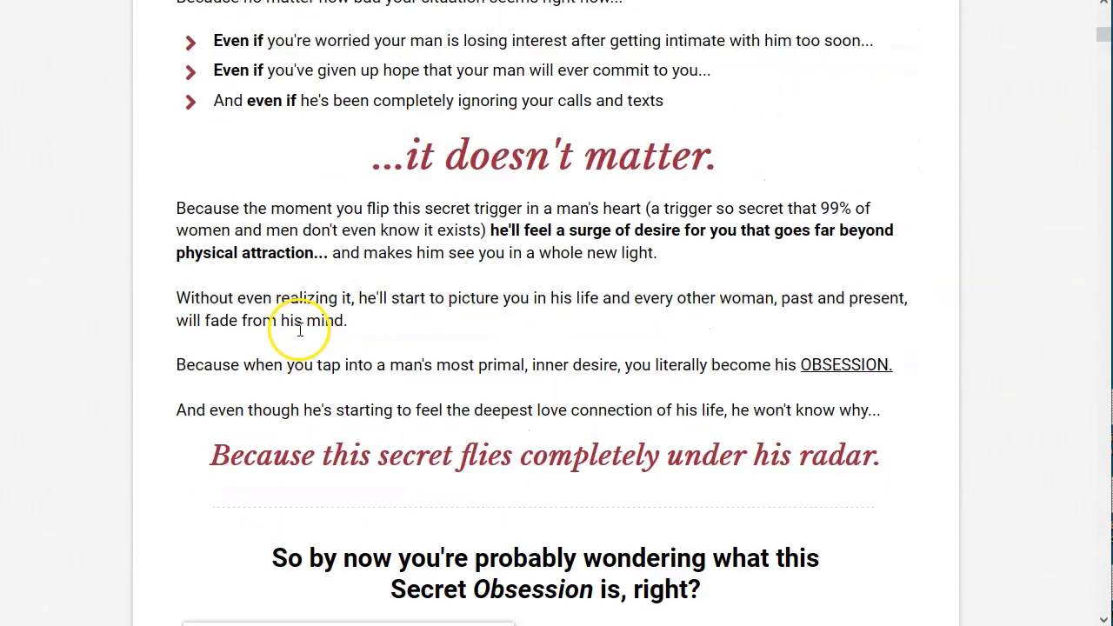
{"action": "scroll", "coordinate": [298, 337], "scroll_direction": "down", "scroll_amount": 5}
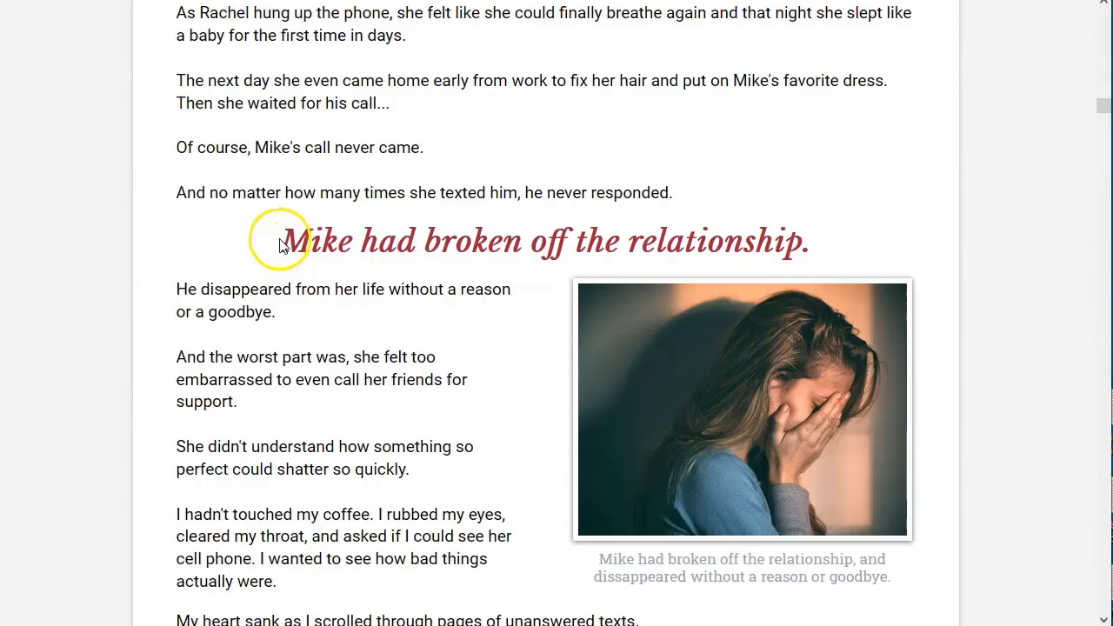
{"action": "left_click_drag", "start_coordinate": [280, 246], "coordinate": [800, 238]}
{"action": "key", "text": "ctrl+c"}
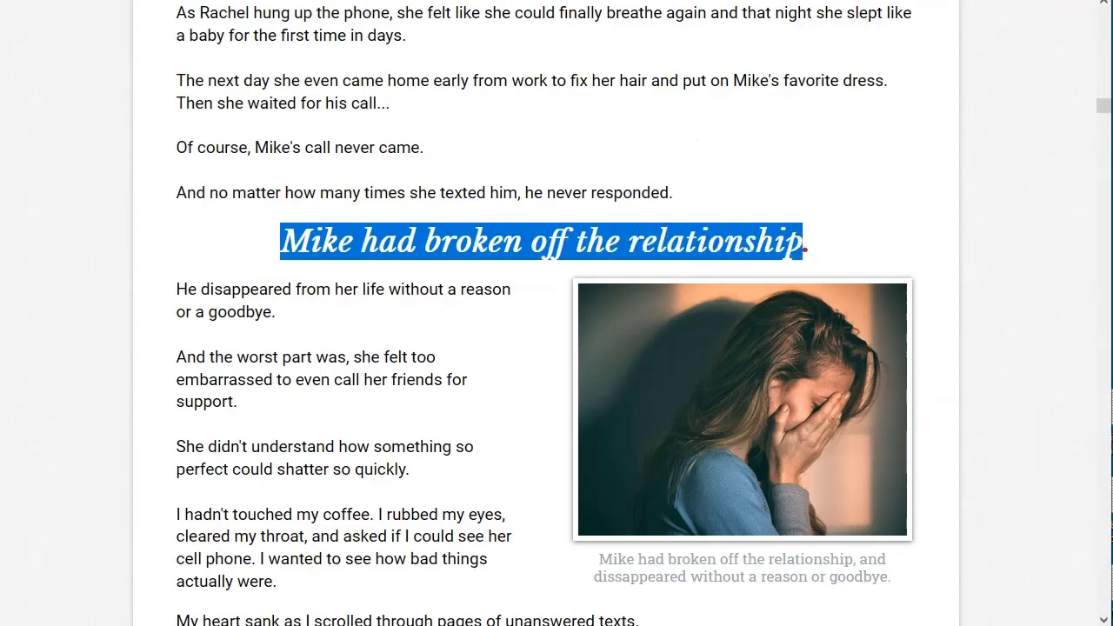
{"action": "key", "text": "alt+Tab"}
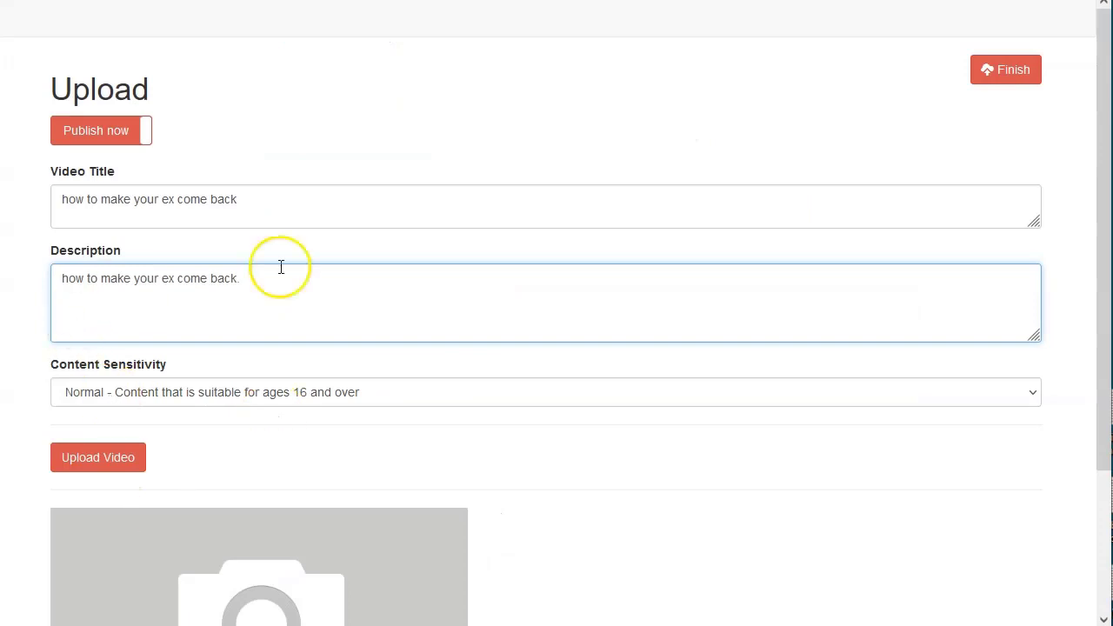
{"action": "key", "text": "ctrl+v"}
{"action": "left_click", "coordinate": [266, 303]}
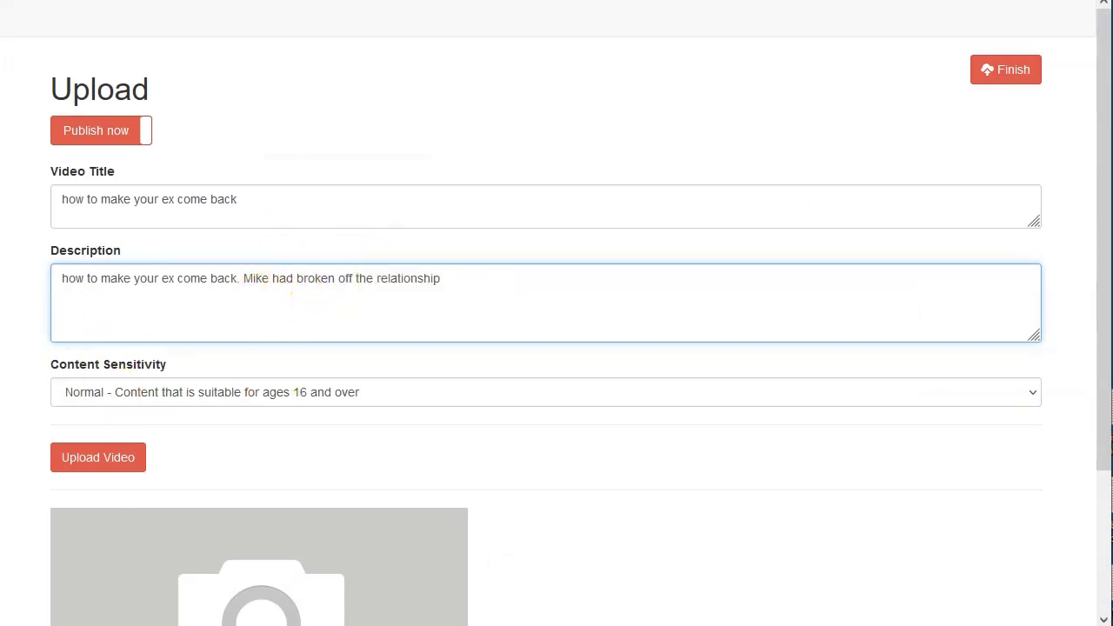
Copy the sales page heading "Because hidden in those 12 innocent words was a subtle trigger phrase..." into the second line of the BitChute description.
{"action": "key", "text": "alt+Tab"}
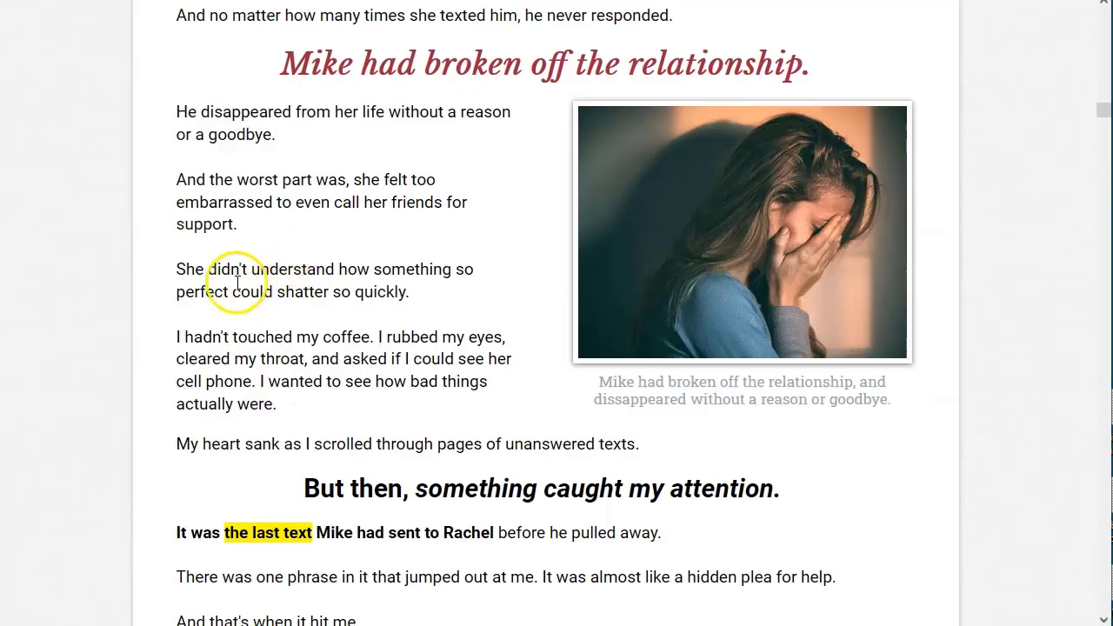
{"action": "scroll", "coordinate": [261, 322], "scroll_direction": "down", "scroll_amount": 2}
{"action": "scroll", "coordinate": [221, 332], "scroll_direction": "down", "scroll_amount": 5}
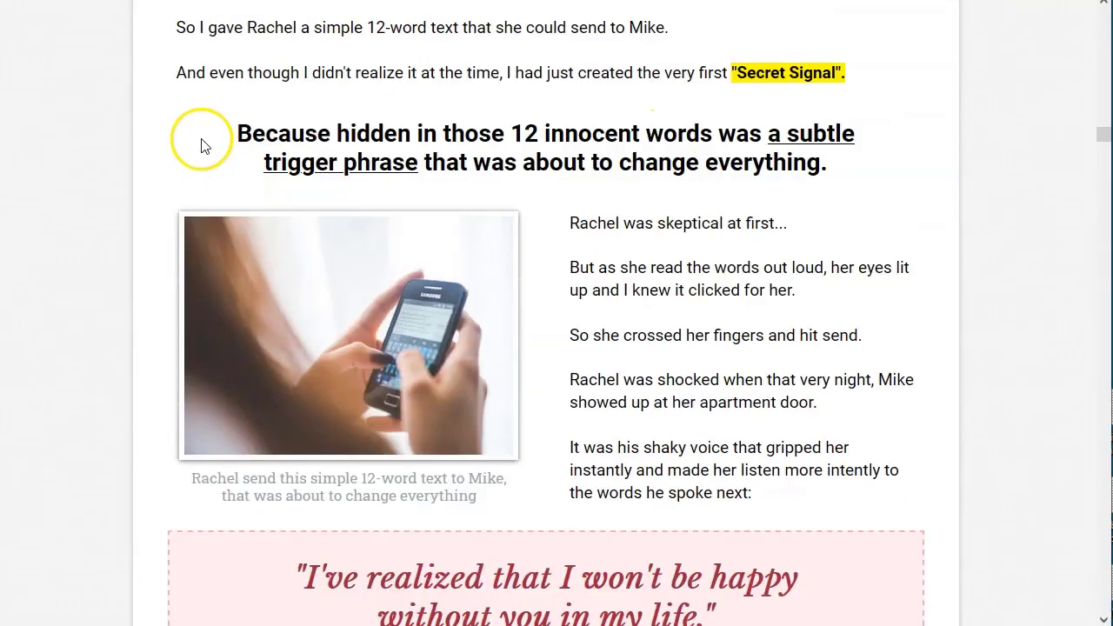
{"action": "left_click_drag", "start_coordinate": [236, 134], "coordinate": [820, 206]}
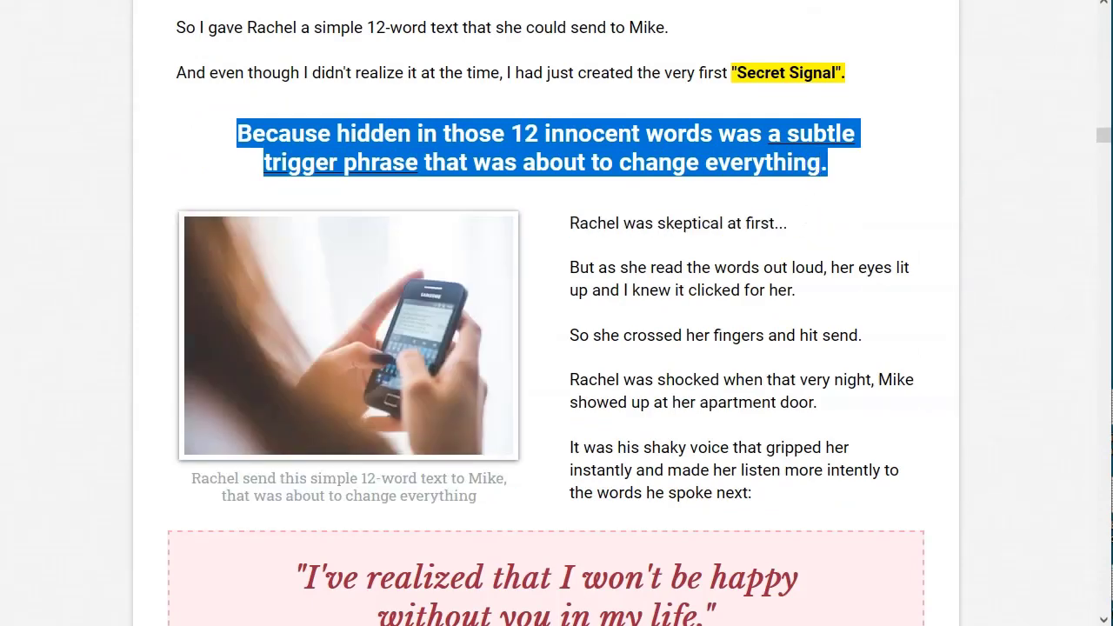
{"action": "key", "text": "ctrl+c"}
{"action": "key", "text": "alt+Tab"}
{"action": "key", "text": "ctrl+v"}
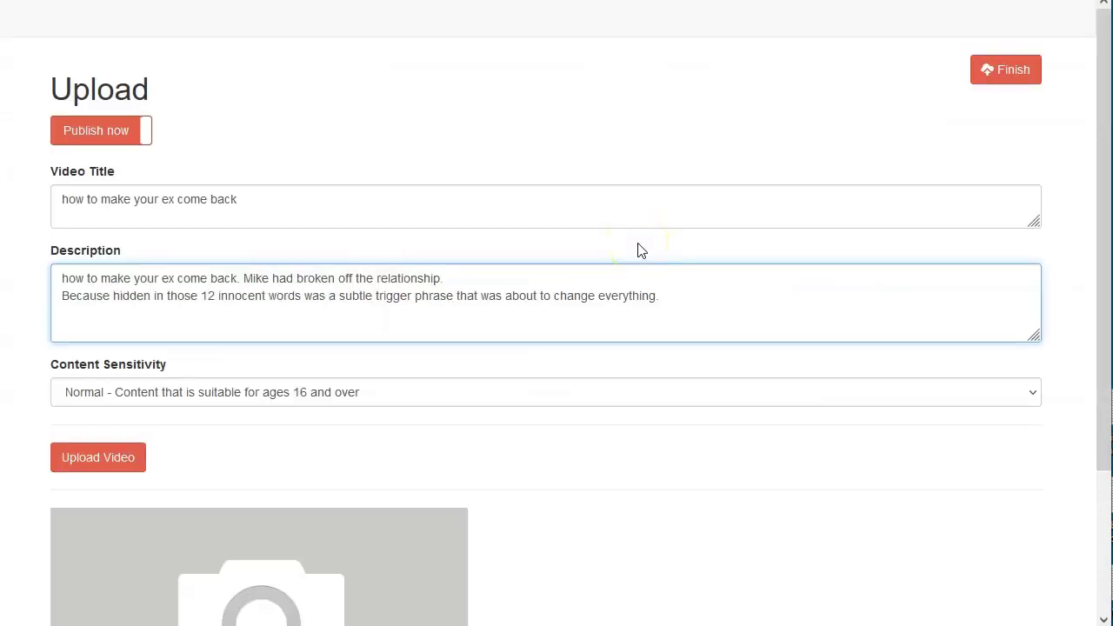
Translate the copied sentence about the 12 innocent words into Spanish in Google Translate and read its meaning.
{"action": "key", "text": "alt+Tab"}
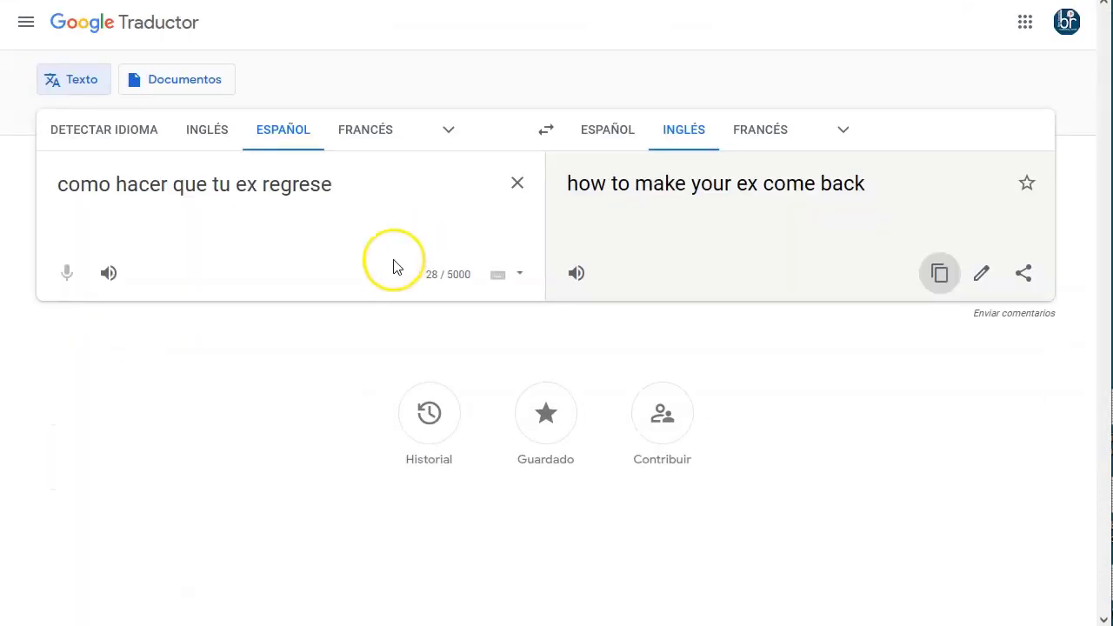
{"action": "left_click", "coordinate": [516, 184]}
{"action": "key", "text": "ctrl+v"}
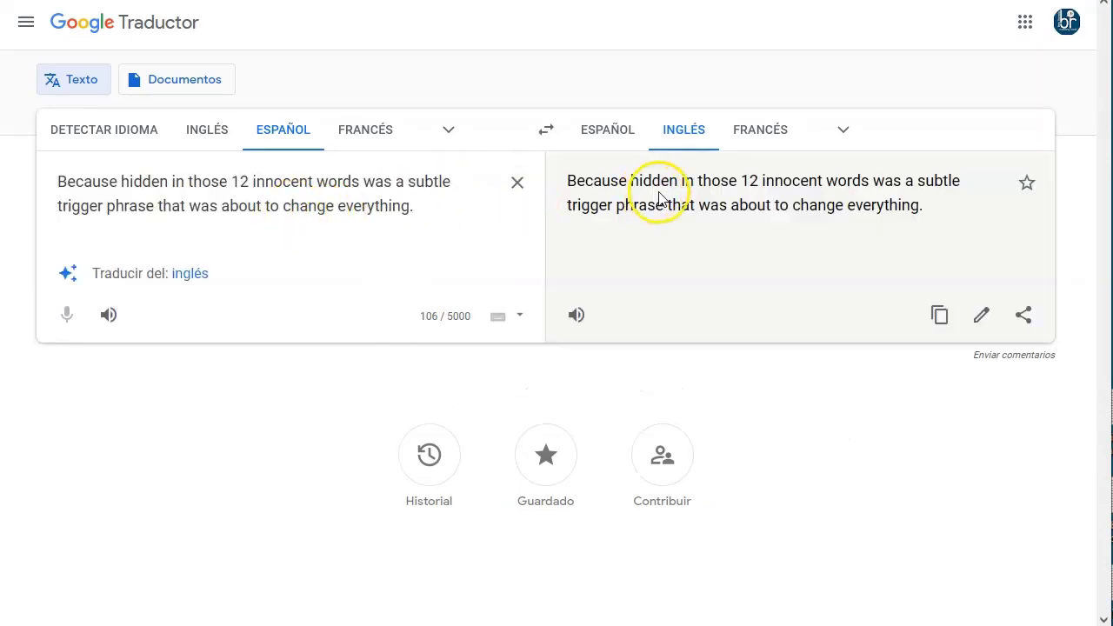
{"action": "left_click", "coordinate": [608, 129]}
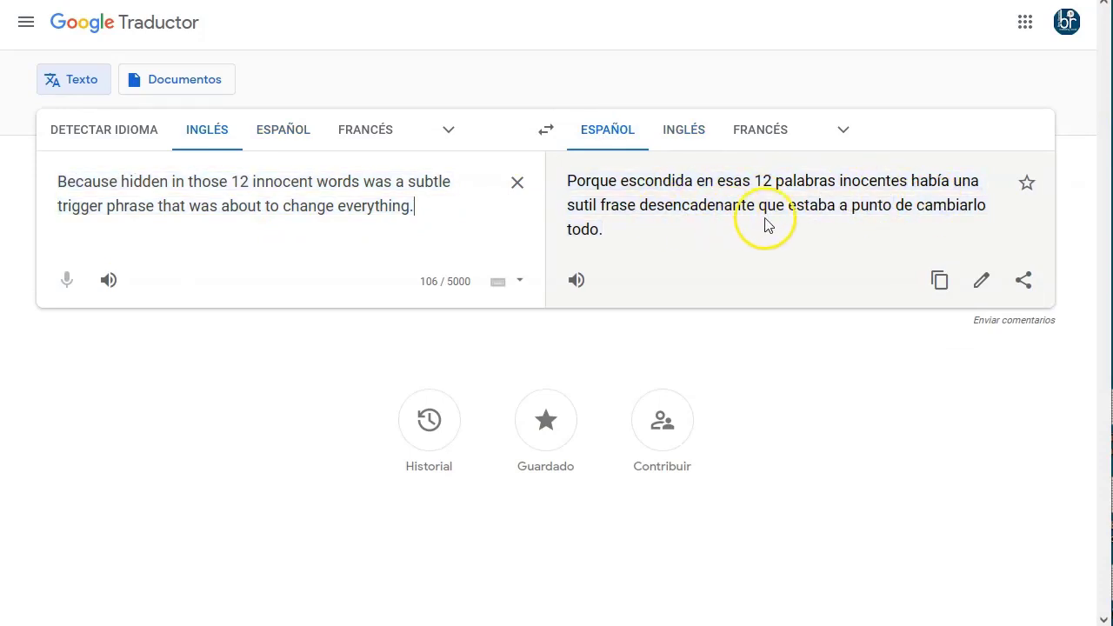
{"action": "left_click", "coordinate": [156, 182]}
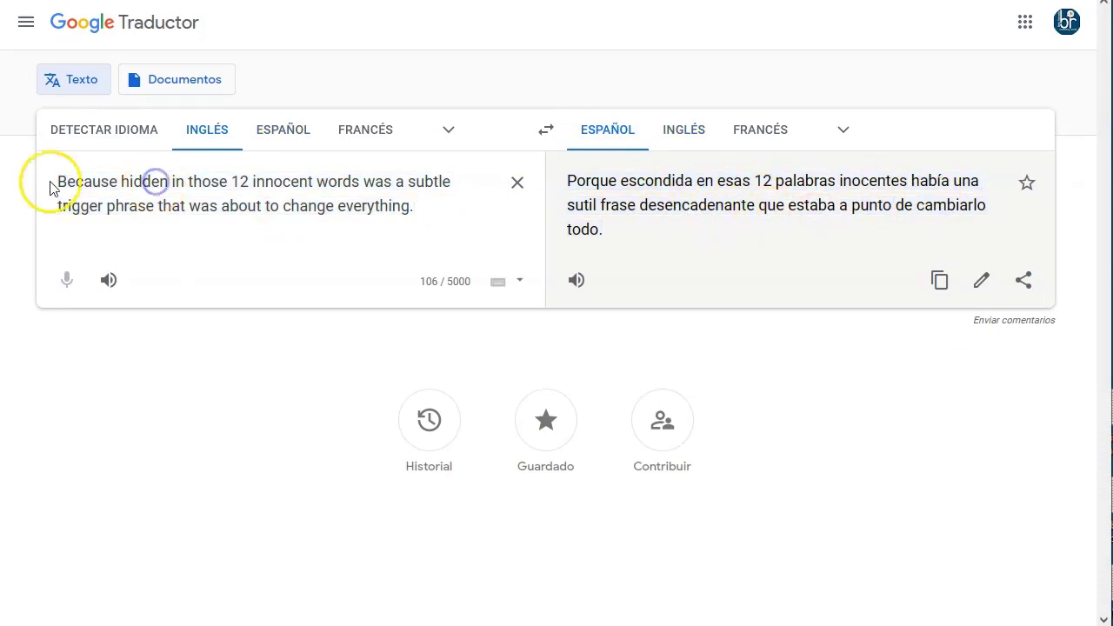
Translate "descubre las 12 palabras ocultas que harán que vuelva sin pensarlo siquiera" from Spanish to English and copy the translation.
{"action": "left_click", "coordinate": [520, 183]}
{"action": "left_click", "coordinate": [127, 214]}
{"action": "type", "text": "descubre las"}
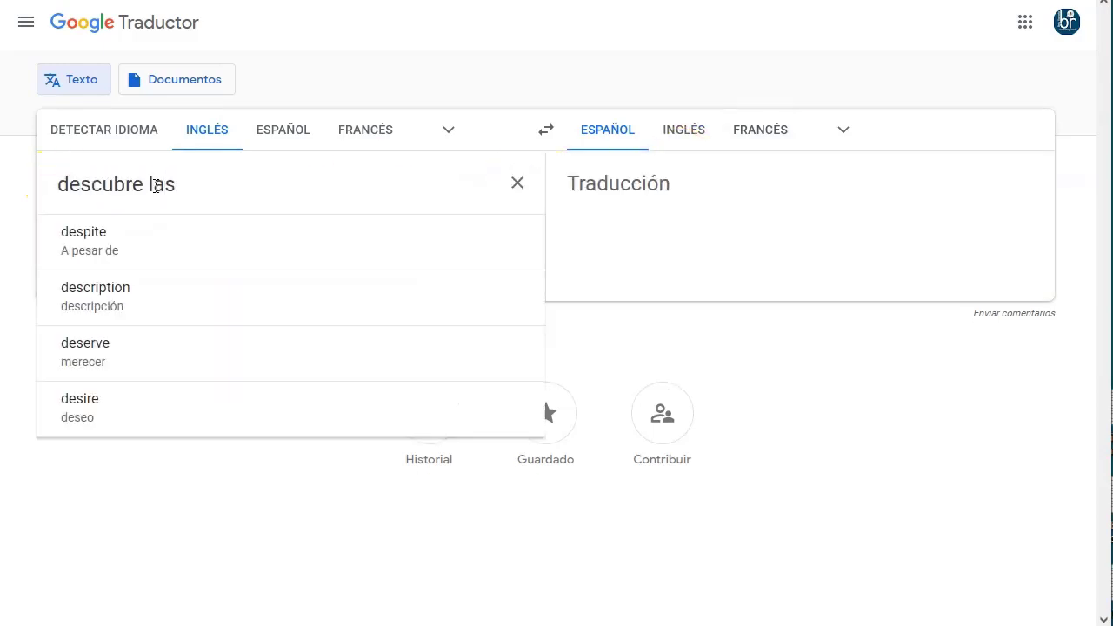
{"action": "type", "text": " 12 palabras ocultas que har"}
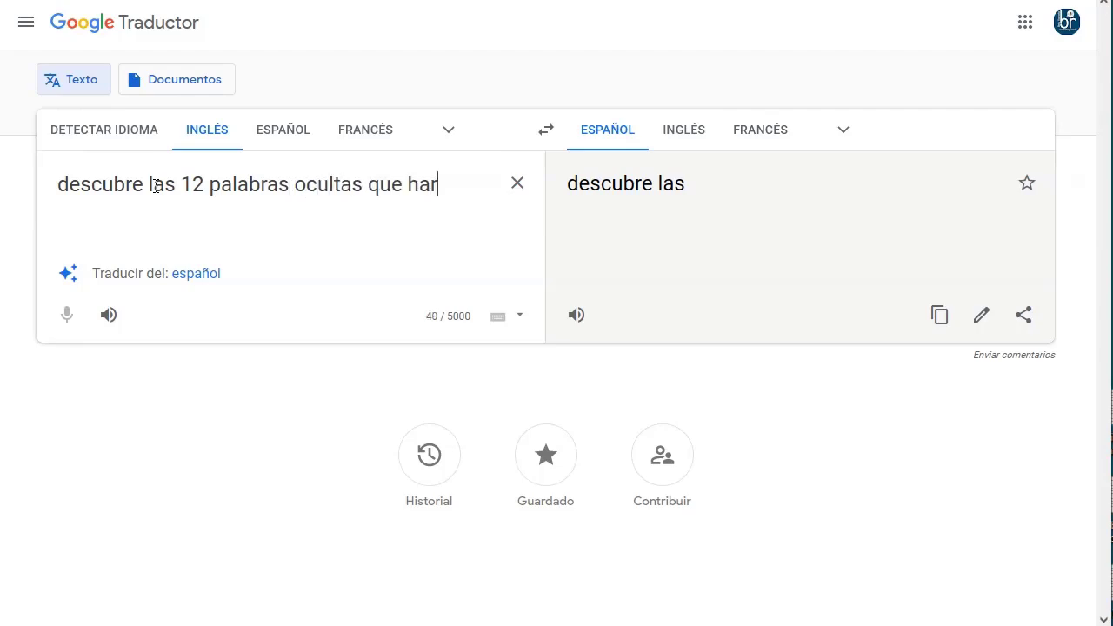
{"action": "type", "text": "q"}
{"action": "key", "text": "BackSpace"}
{"action": "key", "text": "BackSpace"}
{"action": "type", "text": "qyue"}
{"action": "key", "text": "BackSpace"}
{"action": "key", "text": "BackSpace"}
{"action": "key", "text": "BackSpace"}
{"action": "type", "text": "ue "}
{"action": "type", "text": "vuelva sin pensarlo siquiera"}
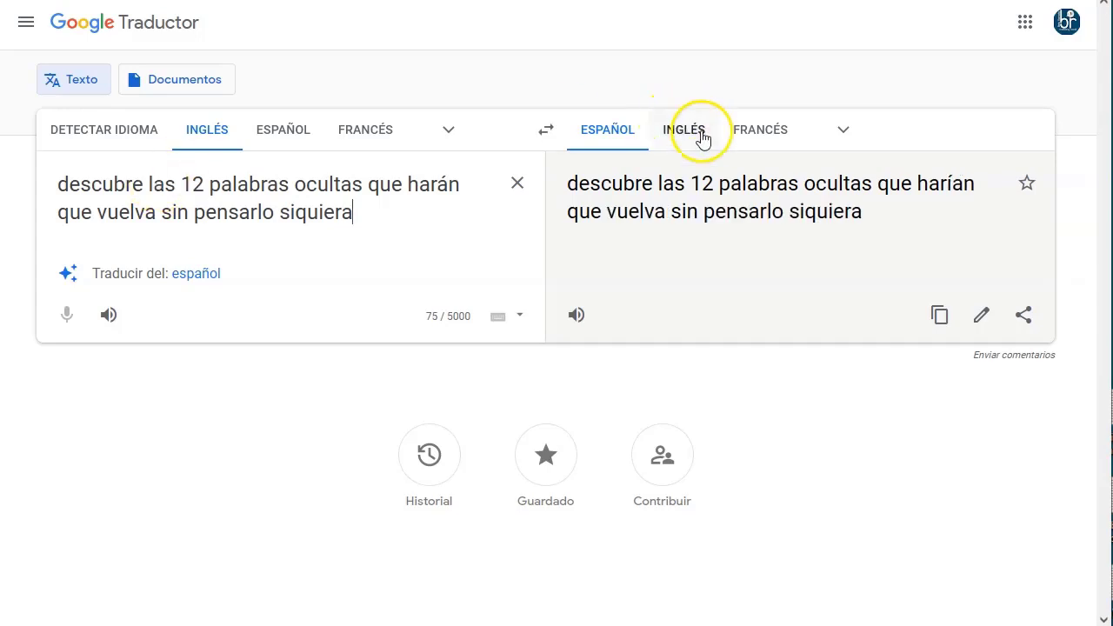
{"action": "left_click", "coordinate": [695, 132]}
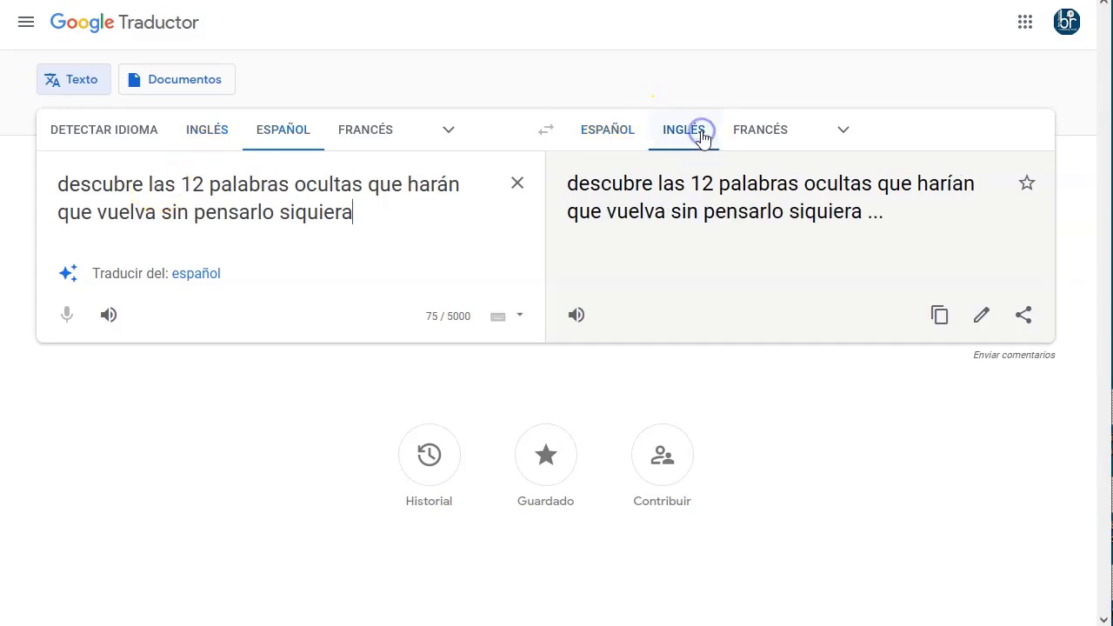
{"action": "left_click", "coordinate": [939, 273]}
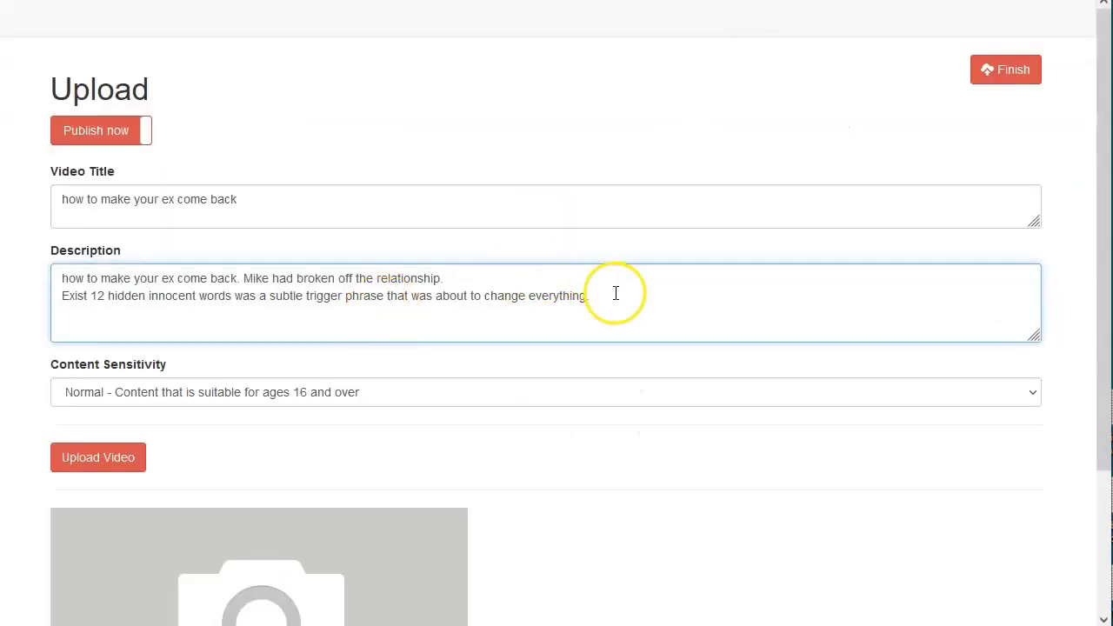
Replace the BitChute description's second line with the copied translation and add "Click here to discover the 12 words:" below a blank line.
{"action": "left_click_drag", "start_coordinate": [614, 295], "coordinate": [50, 318]}
{"action": "key", "text": "ctrl+v"}
{"action": "left_click", "coordinate": [101, 313]}
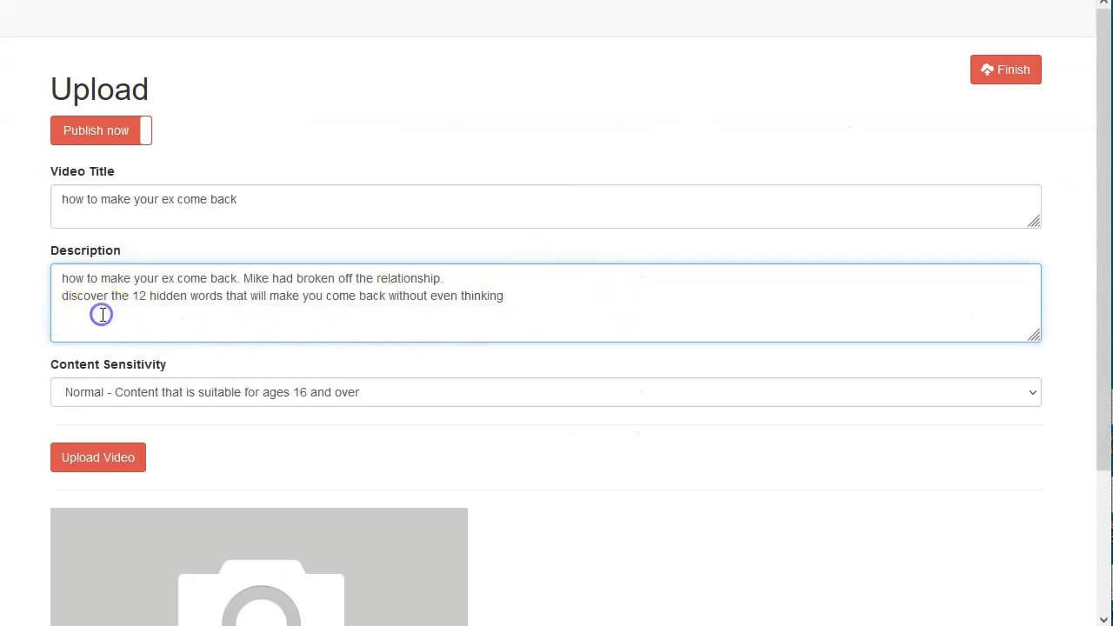
{"action": "left_click", "coordinate": [541, 298]}
{"action": "key", "text": "Return"}
{"action": "type", "text": "C"}
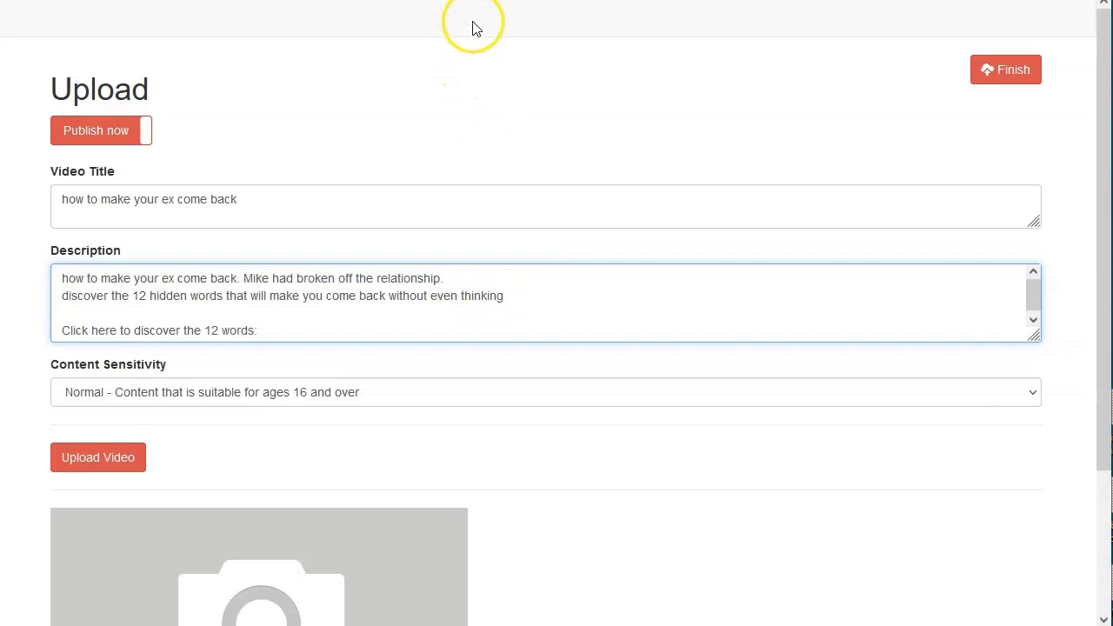
In the ClickBank marketplace, generate the HopLink for the His Secret Obsession offer and copy it.
{"action": "left_click", "coordinate": [448, 1]}
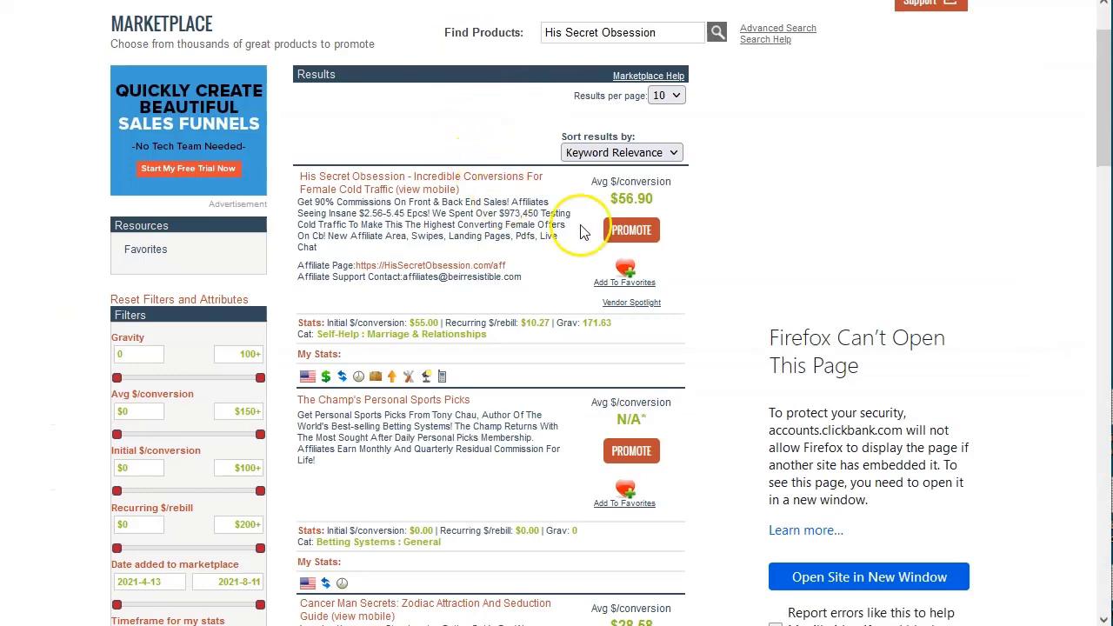
{"action": "left_click", "coordinate": [631, 231]}
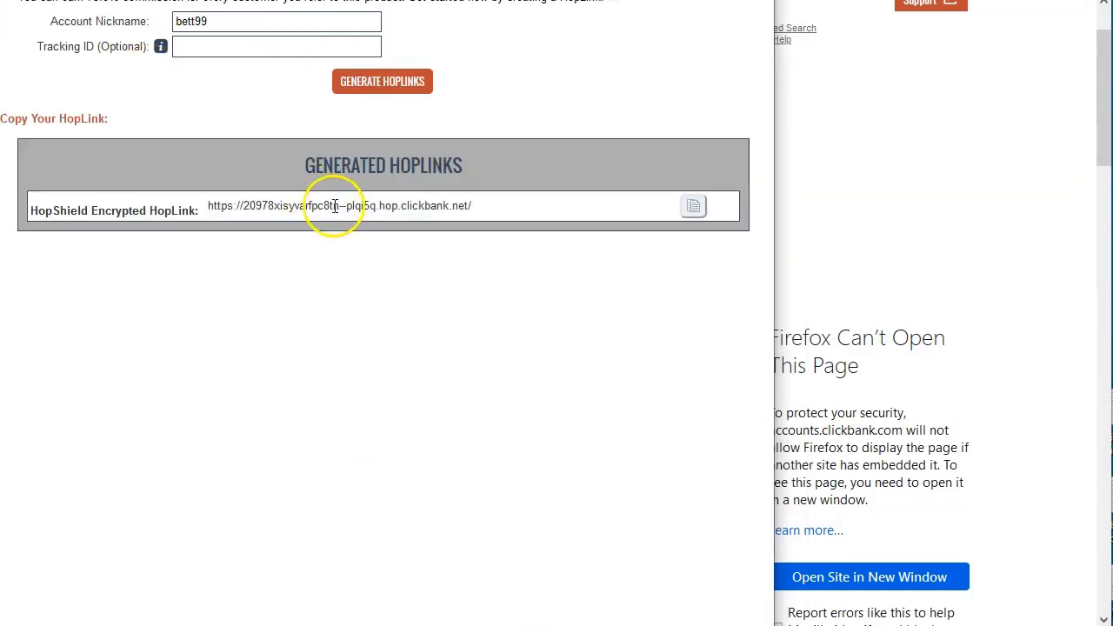
{"action": "left_click", "coordinate": [699, 211]}
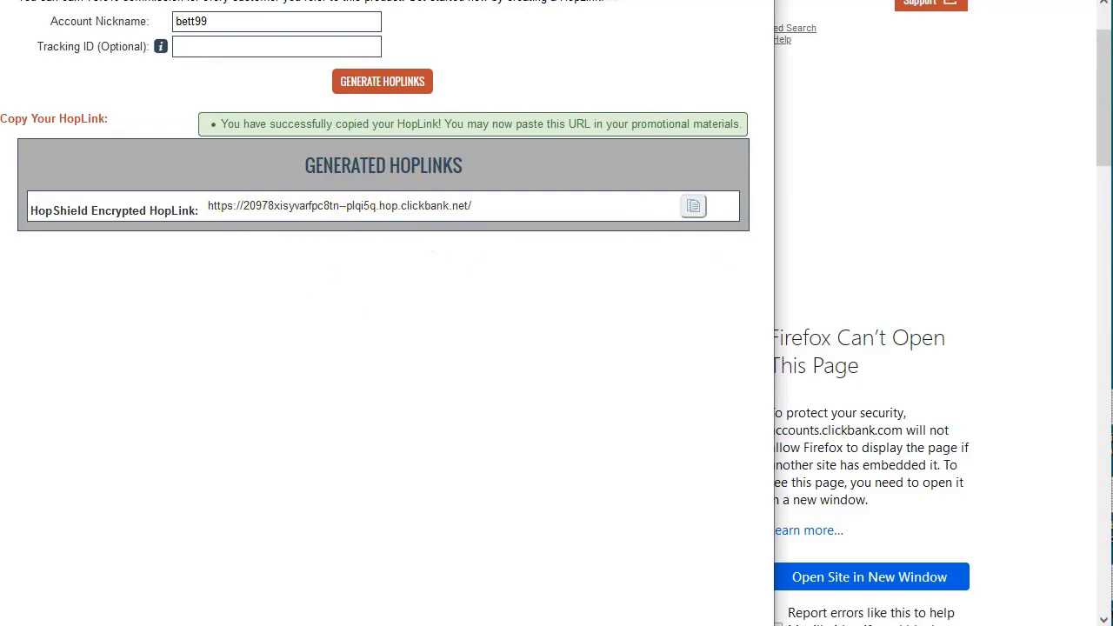
Open the Bitly website in a new tab, shorten the copied HopLink and copy the resulting short link.
{"action": "left_click", "coordinate": [368, 286]}
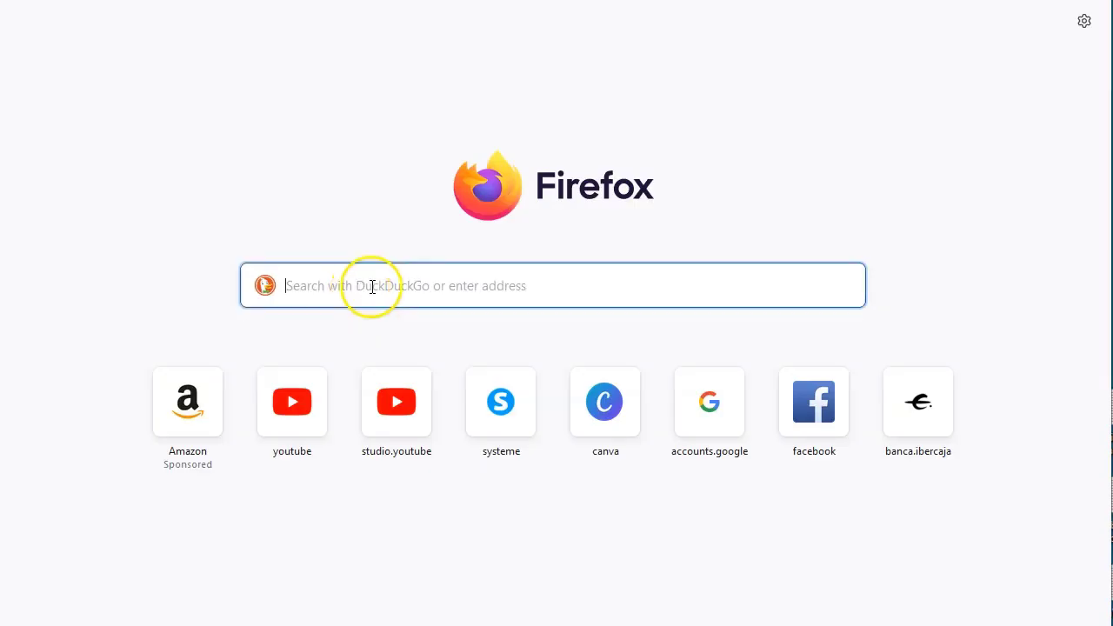
{"action": "type", "text": "bit"}
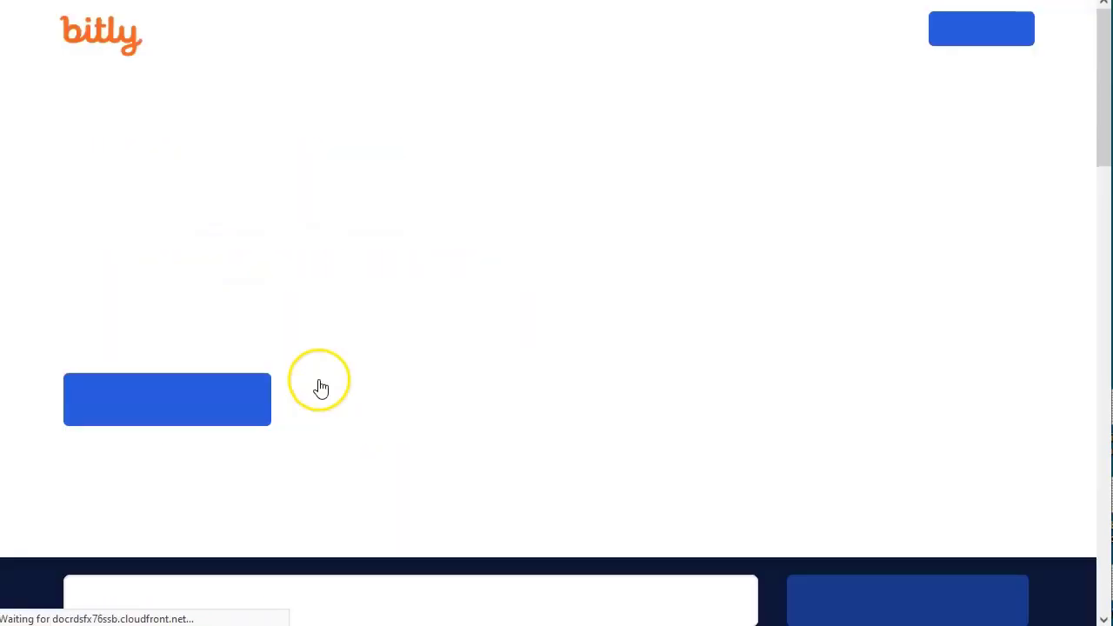
{"action": "left_click", "coordinate": [949, 30]}
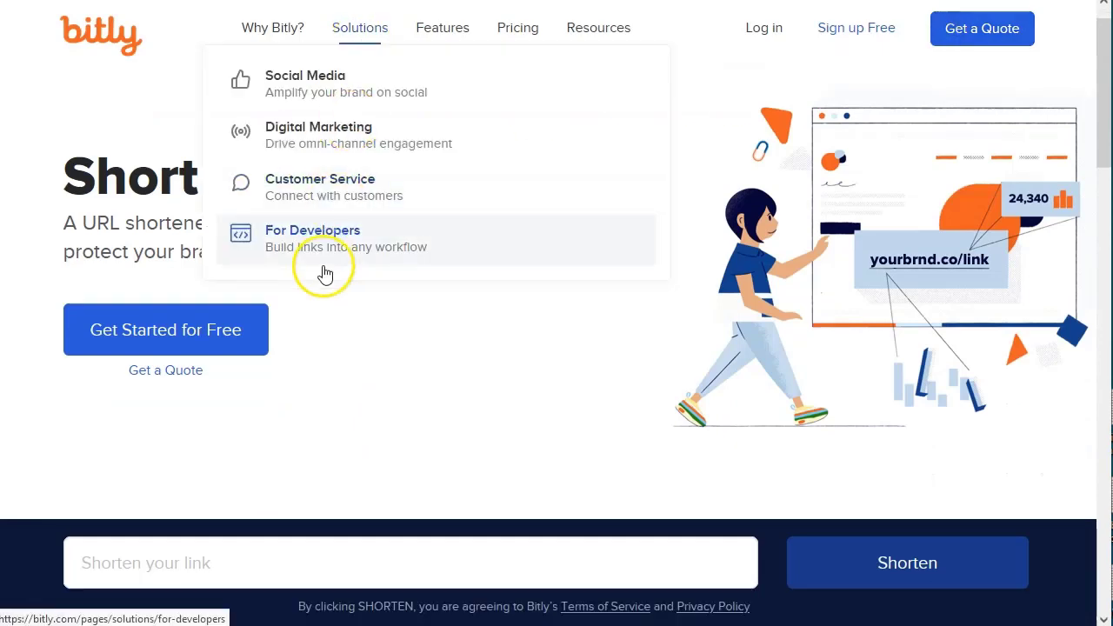
{"action": "scroll", "coordinate": [273, 380], "scroll_direction": "down", "scroll_amount": 2}
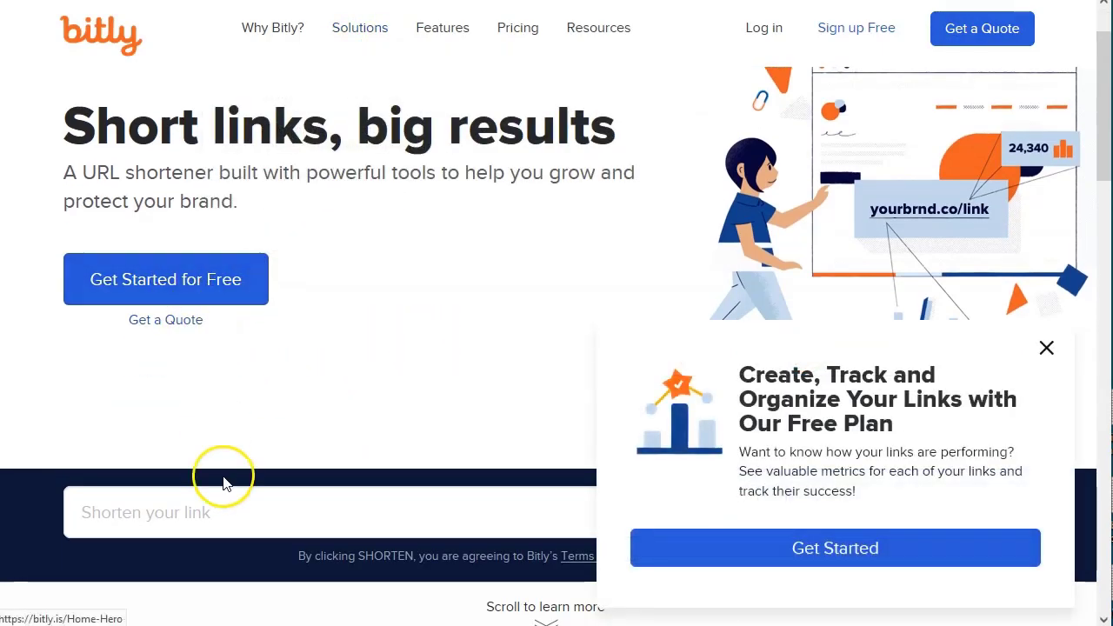
{"action": "scroll", "coordinate": [222, 479], "scroll_direction": "down", "scroll_amount": 3}
{"action": "left_click", "coordinate": [340, 336]}
{"action": "key", "text": "ctrl+v"}
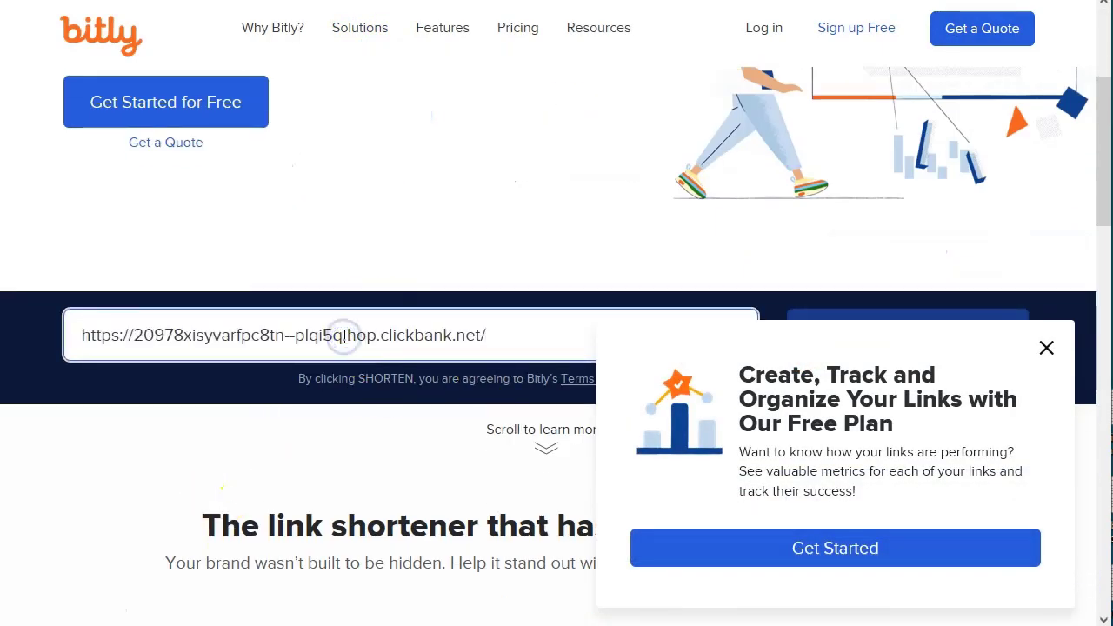
{"action": "scroll", "coordinate": [340, 336], "scroll_direction": "down", "scroll_amount": 3}
{"action": "left_click", "coordinate": [850, 169]}
{"action": "left_click", "coordinate": [975, 251]}
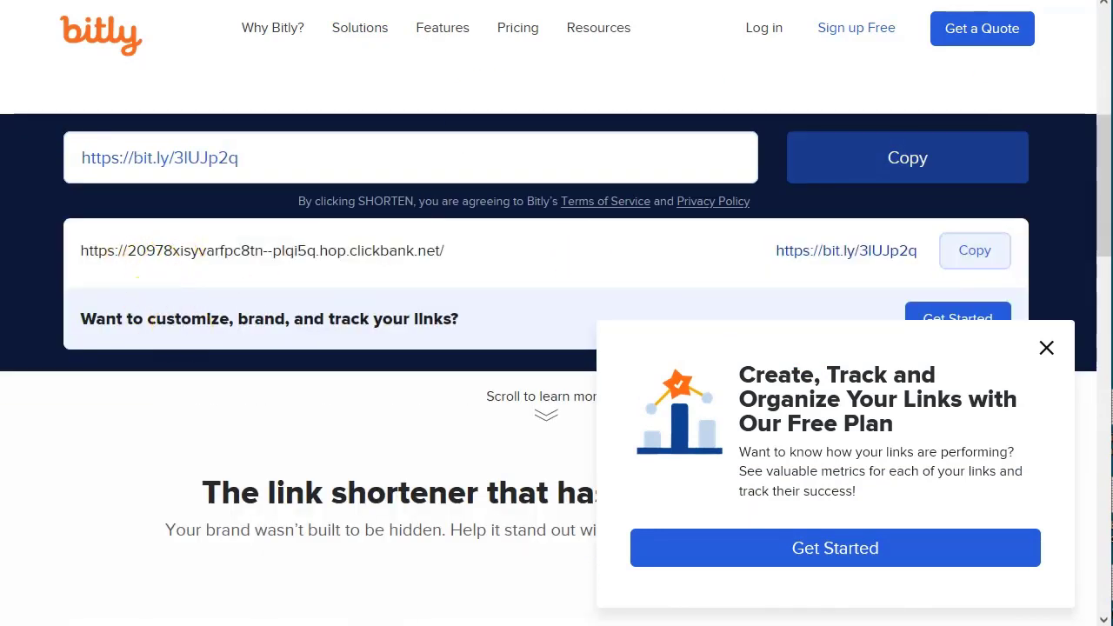
Paste the short link after "Click here to discover the 12 words:" in the BitChute description and choose Normal content sensitivity.
{"action": "key", "text": "ctrl+Tab"}
{"action": "key", "text": "ctrl+v"}
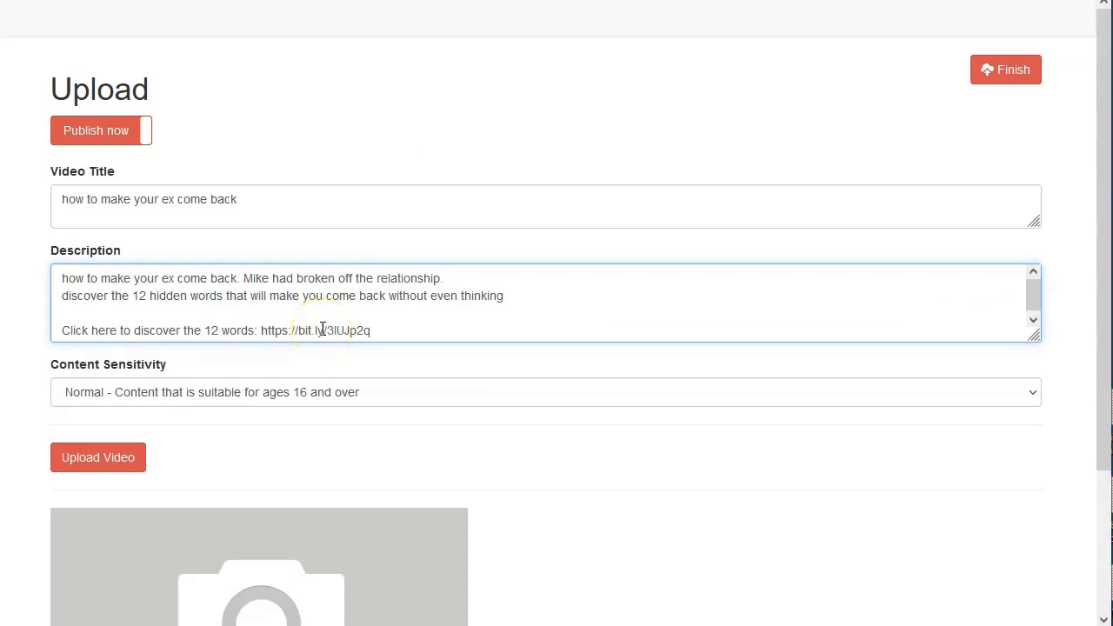
{"action": "left_click", "coordinate": [227, 396]}
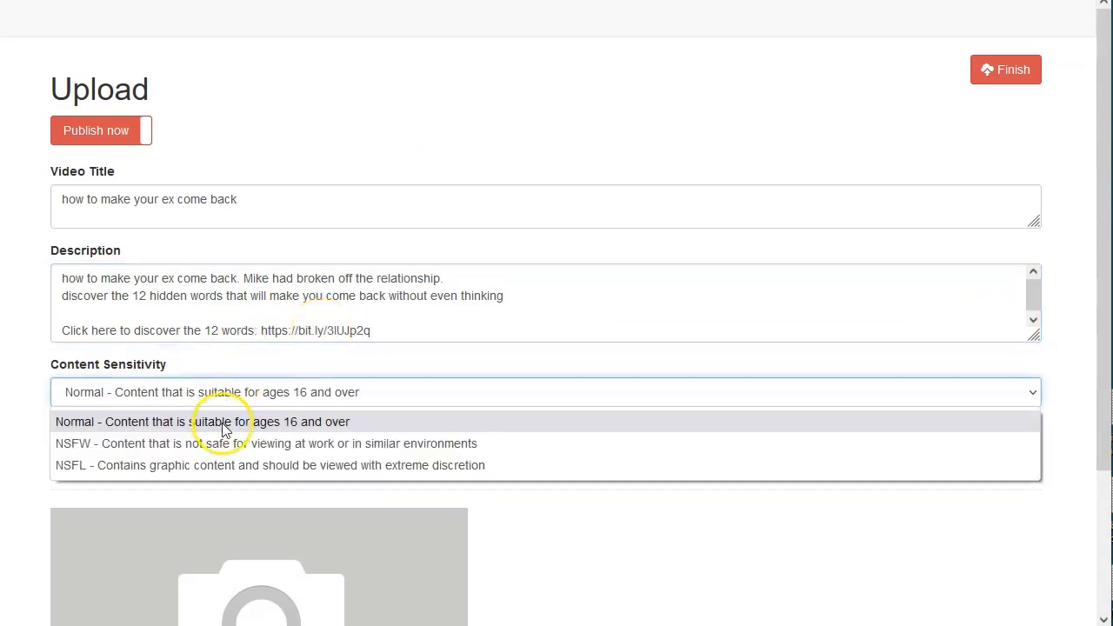
{"action": "left_click", "coordinate": [221, 423]}
Upload the downloaded Break-Up-Voice_Click.mp4 file as the BitChute video.
{"action": "left_click", "coordinate": [92, 465]}
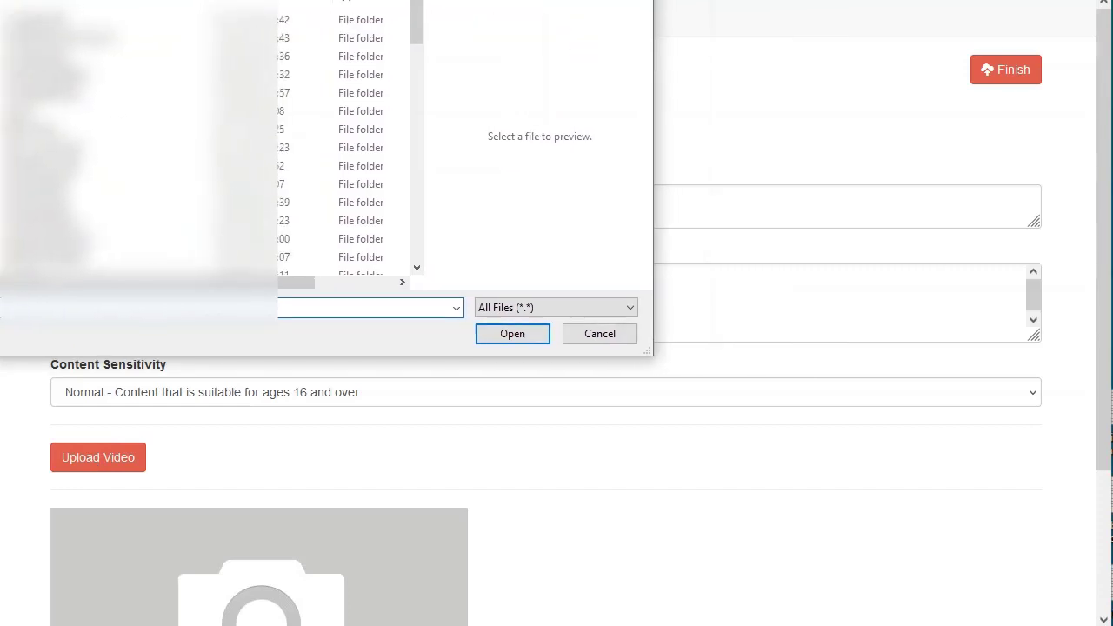
{"action": "double_click", "coordinate": [245, 144]}
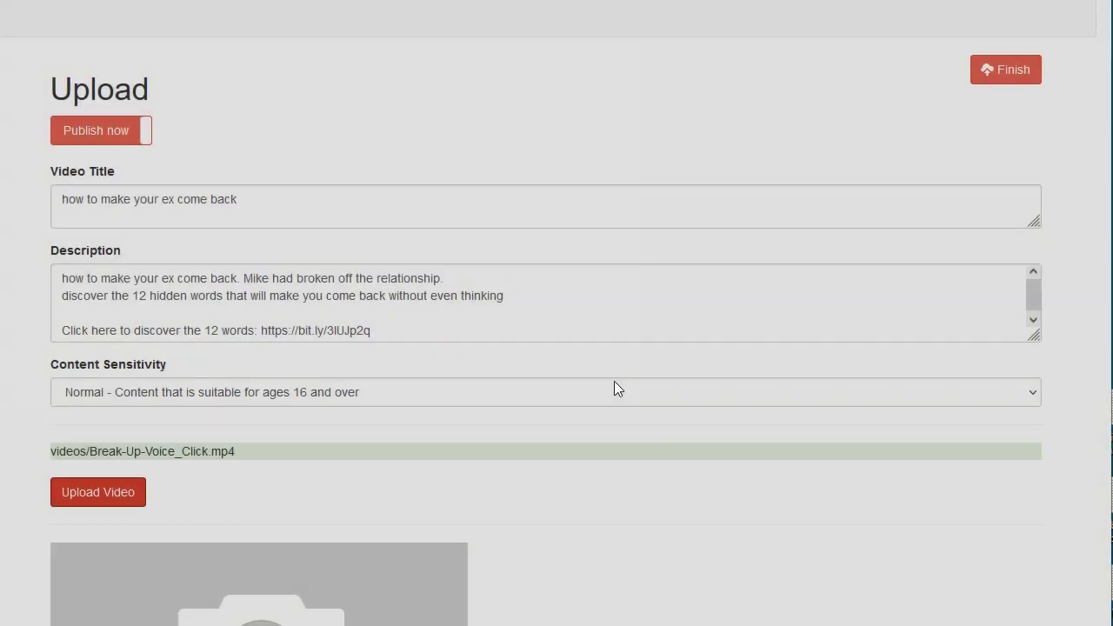
{"action": "left_click", "coordinate": [572, 388]}
{"action": "scroll", "coordinate": [579, 387], "scroll_direction": "down", "scroll_amount": 3}
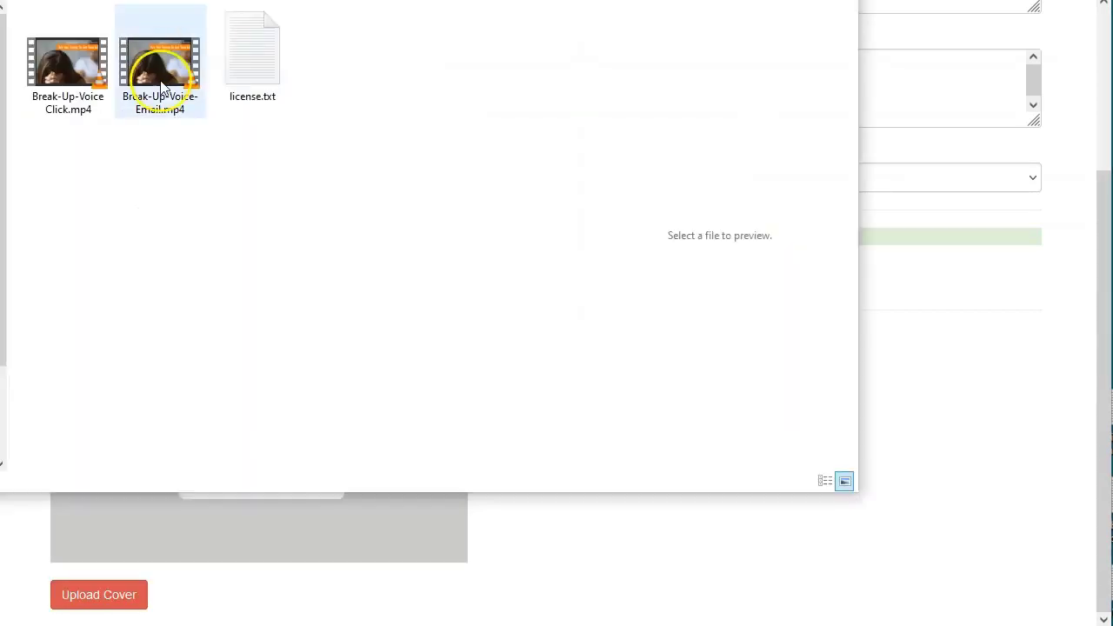
Play the Break-Up-Voice Click.mp4 video and frame its embracing-couple scene as a screen capture of about 964x561 pixels.
{"action": "left_click", "coordinate": [83, 65]}
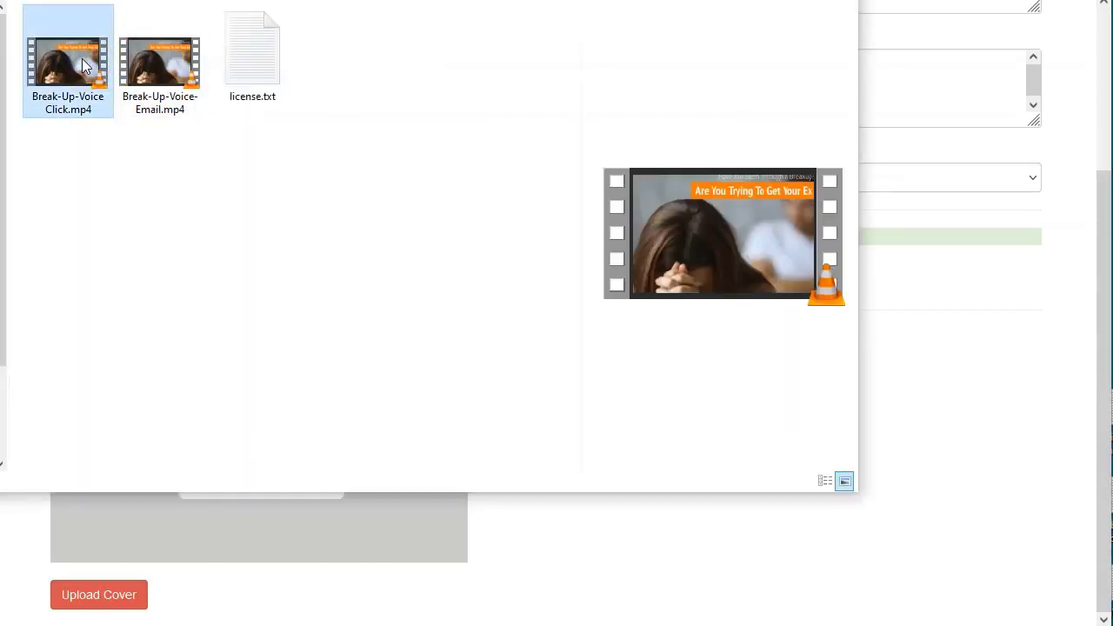
{"action": "left_click", "coordinate": [284, 256]}
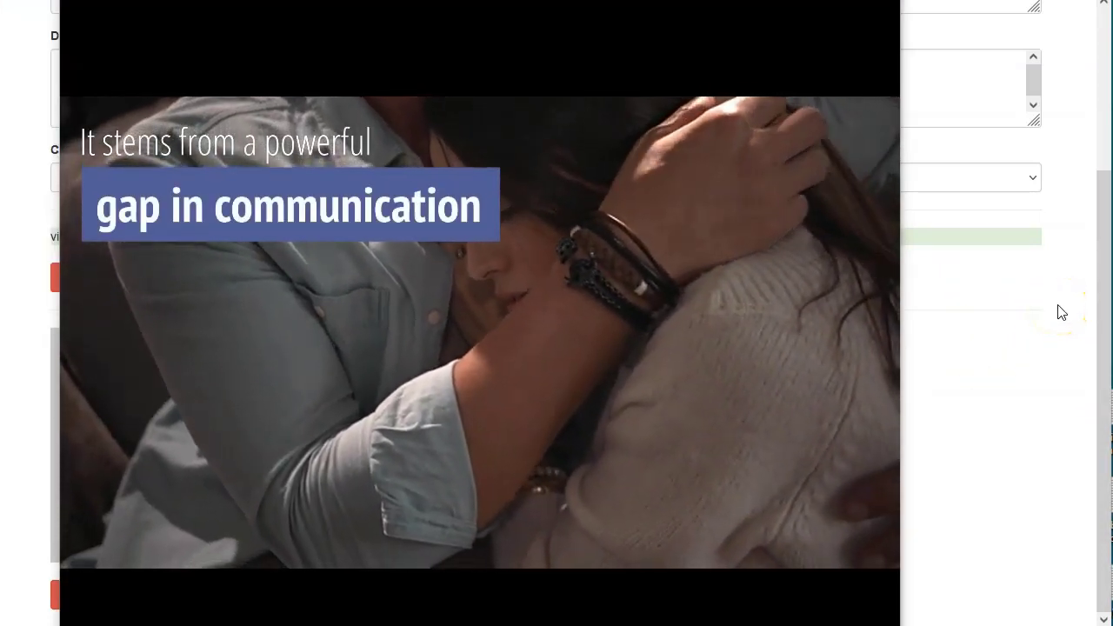
{"action": "key", "text": "Print"}
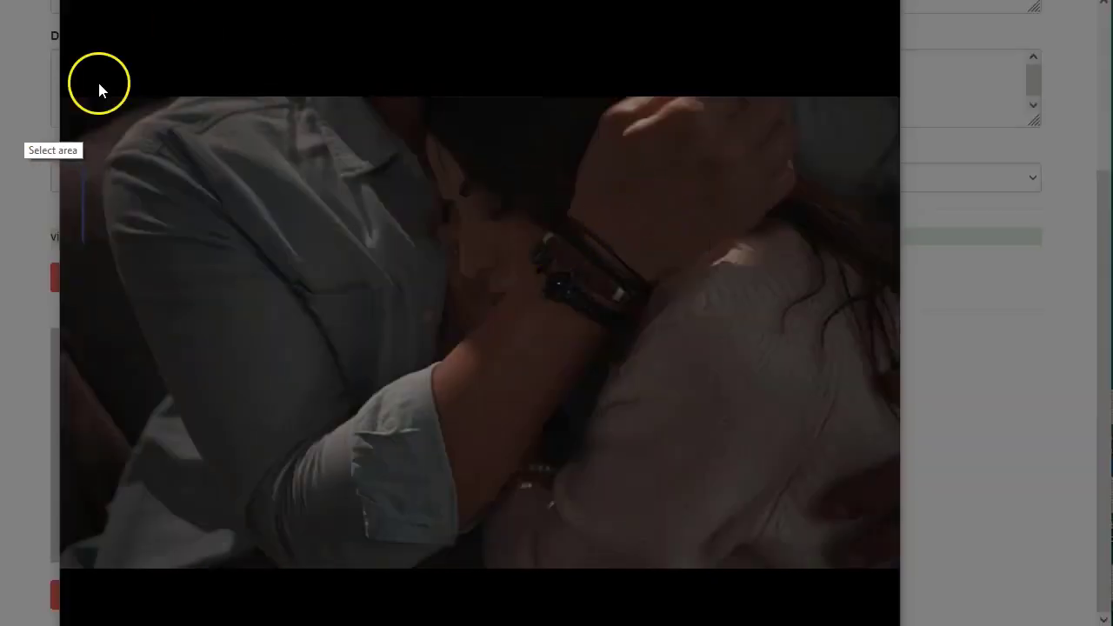
{"action": "left_click_drag", "start_coordinate": [62, 84], "coordinate": [899, 574]}
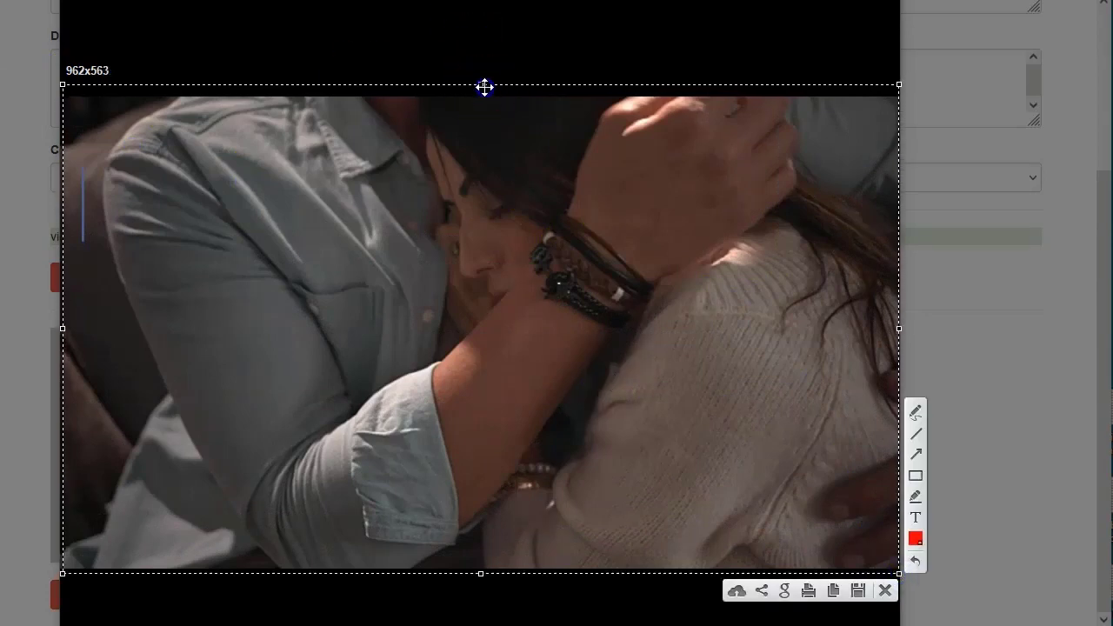
{"action": "left_click_drag", "start_coordinate": [481, 84], "coordinate": [482, 86]}
{"action": "left_click_drag", "start_coordinate": [59, 329], "coordinate": [60, 329]}
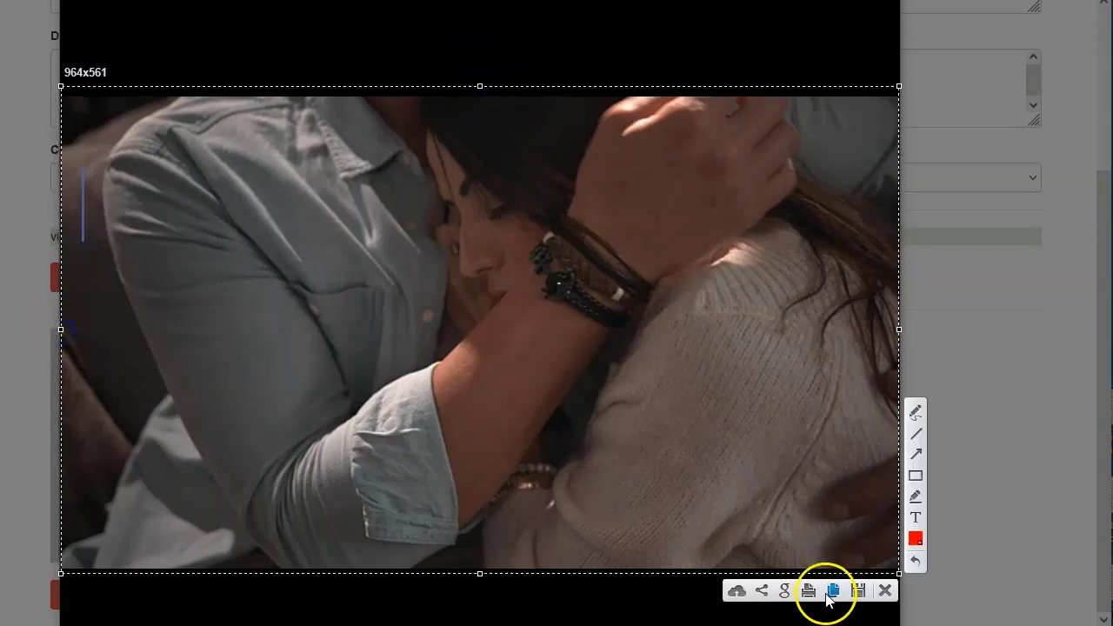
Save the capture as a PNG with a name starting with "his secret" and upload it as the BitChute video cover.
{"action": "left_click", "coordinate": [857, 590]}
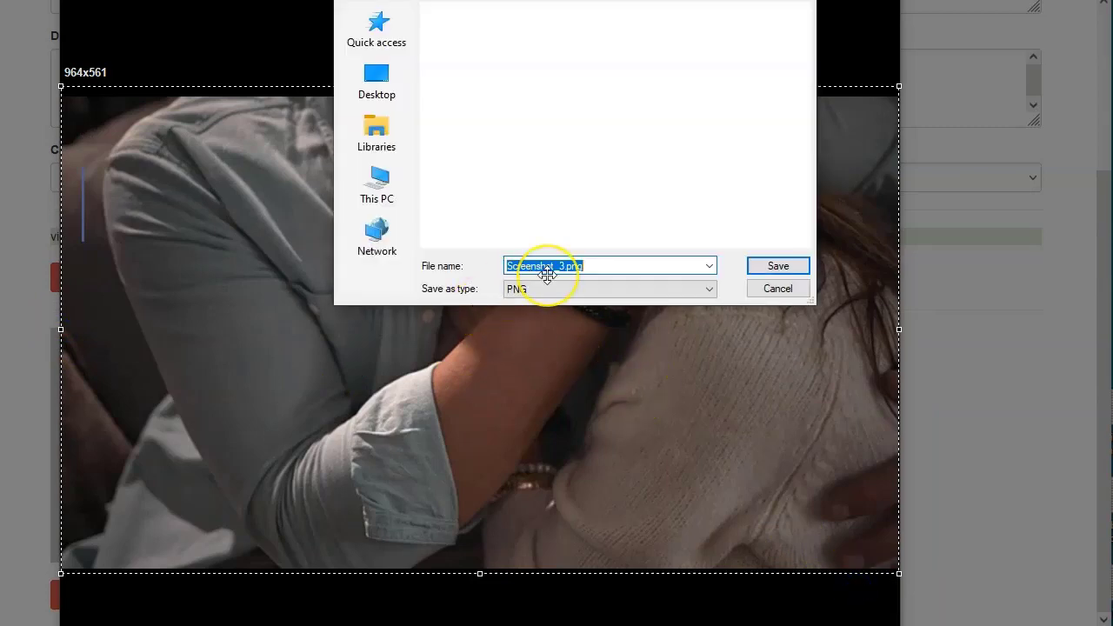
{"action": "type", "text": "his secre"}
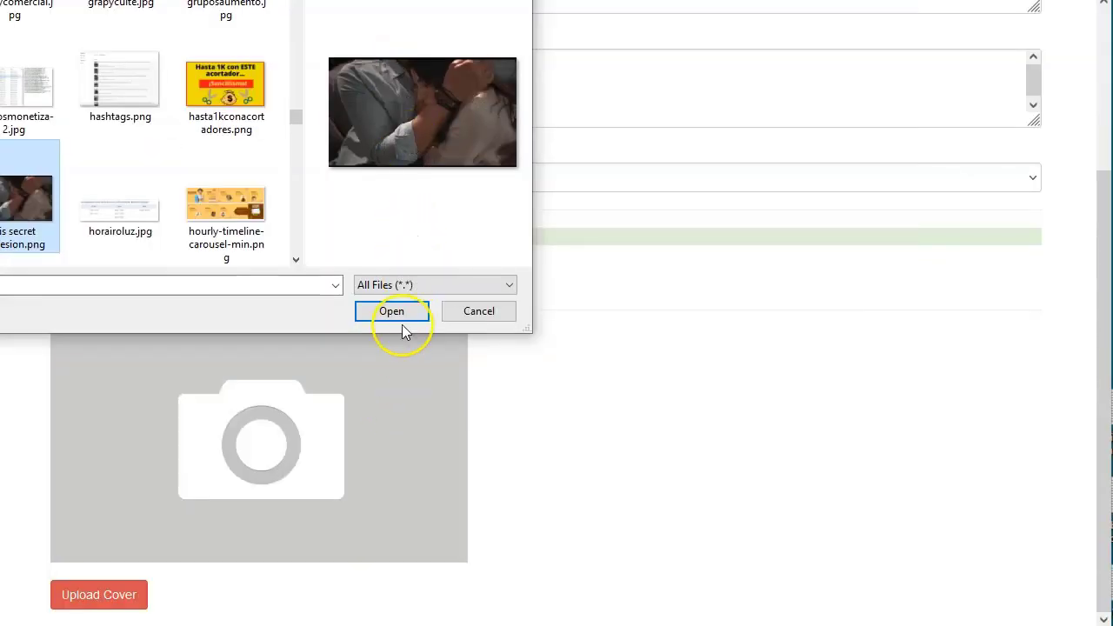
{"action": "left_click", "coordinate": [392, 311]}
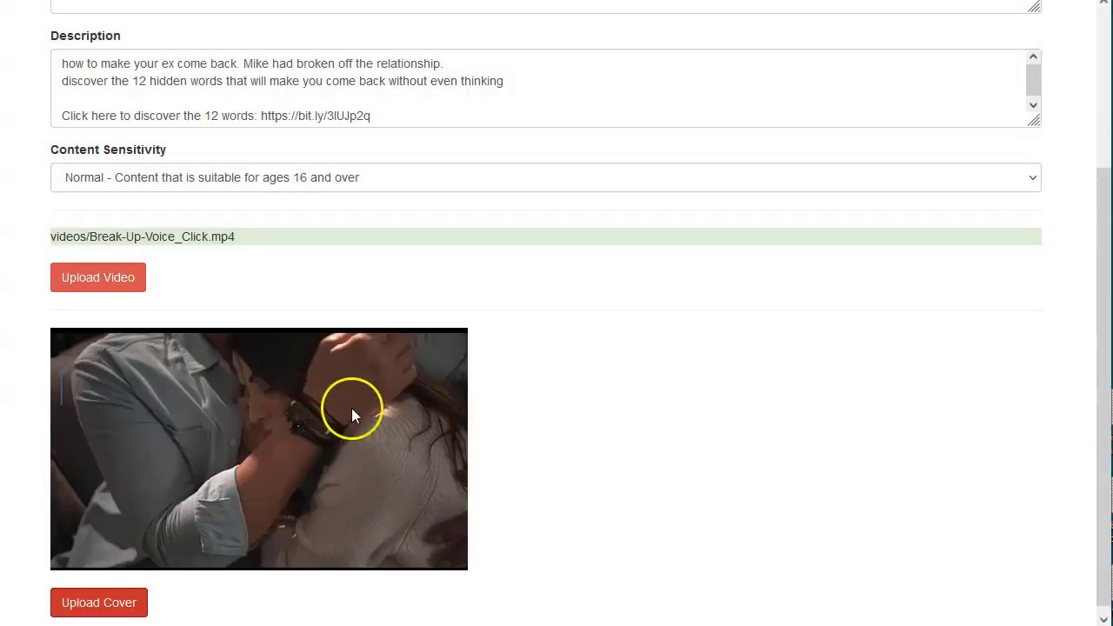
Finish the BitChute upload with Publish now set, and review the video's page and description.
{"action": "scroll", "coordinate": [660, 456], "scroll_direction": "down", "scroll_amount": 1}
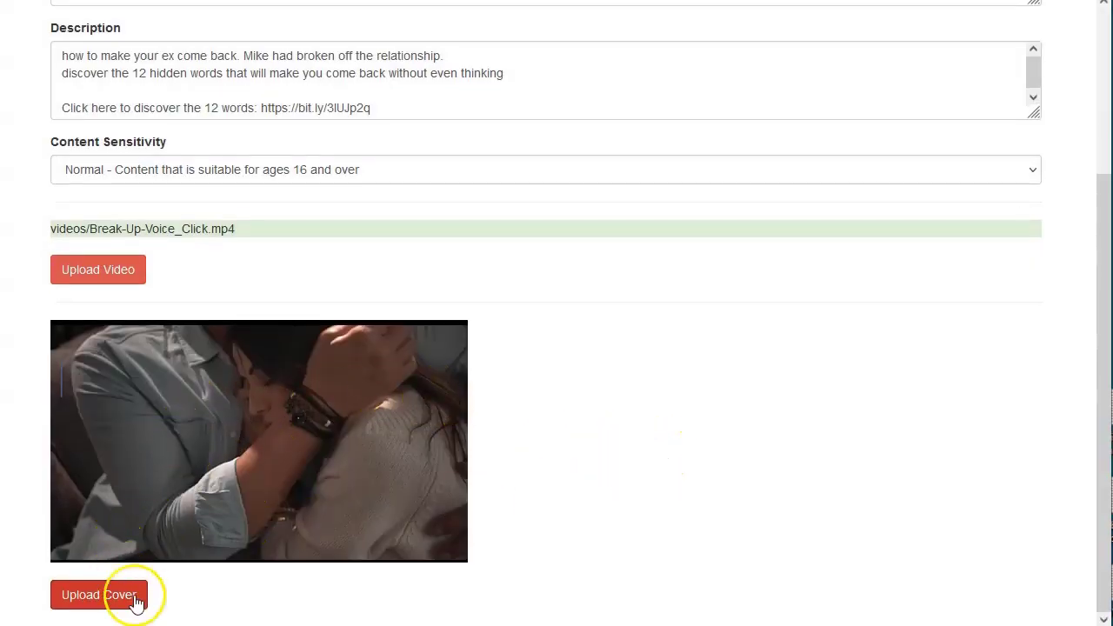
{"action": "scroll", "coordinate": [905, 328], "scroll_direction": "up", "scroll_amount": 3}
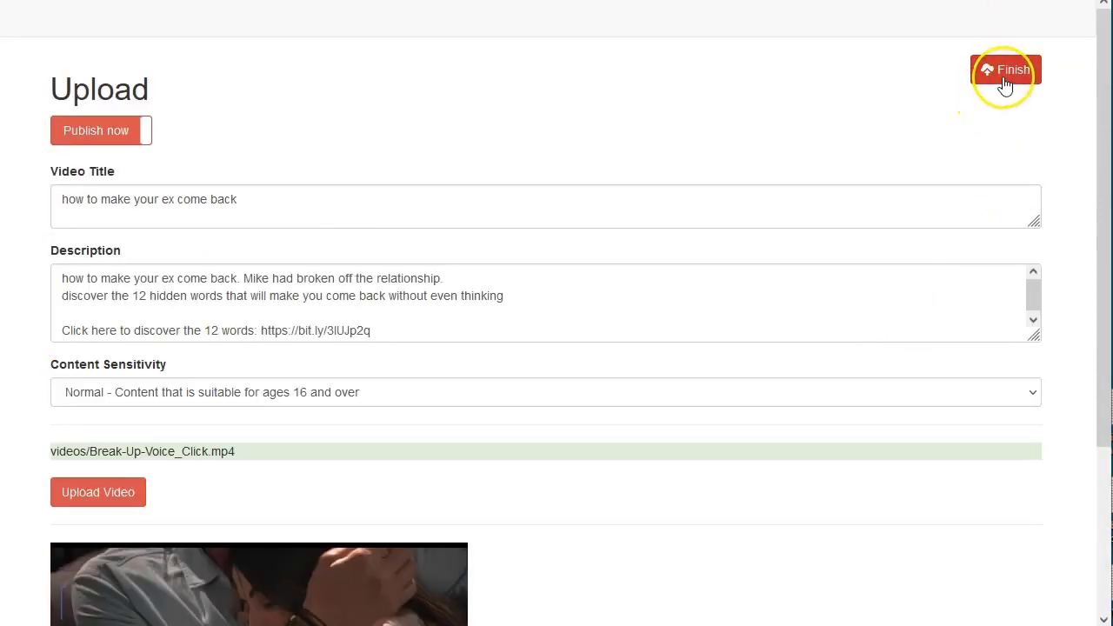
{"action": "left_click", "coordinate": [92, 130]}
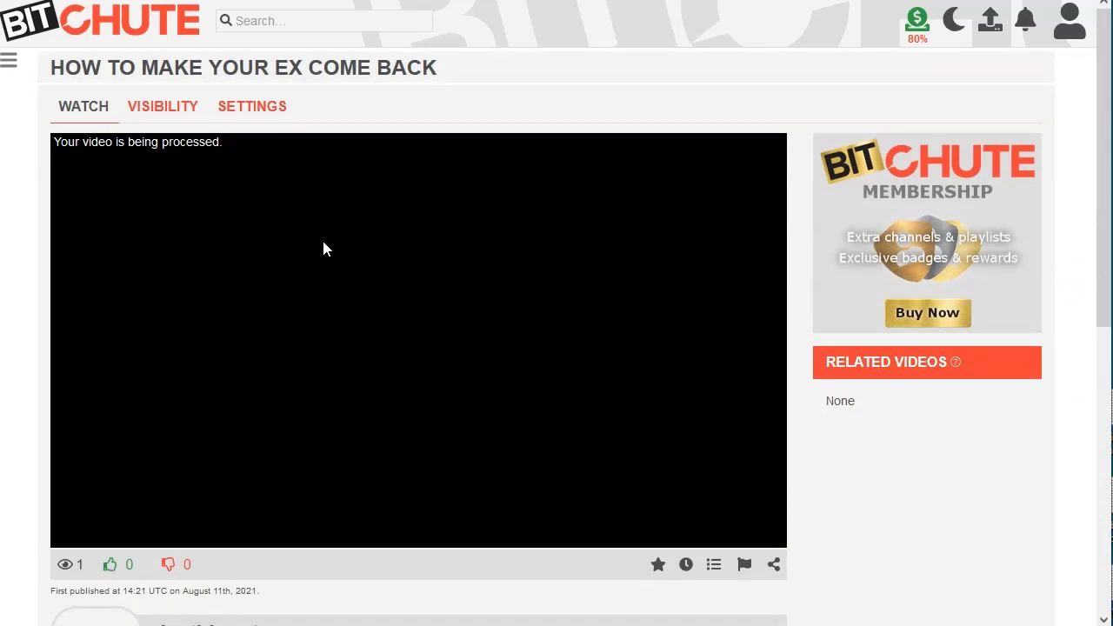
{"action": "scroll", "coordinate": [260, 217], "scroll_direction": "down", "scroll_amount": 6}
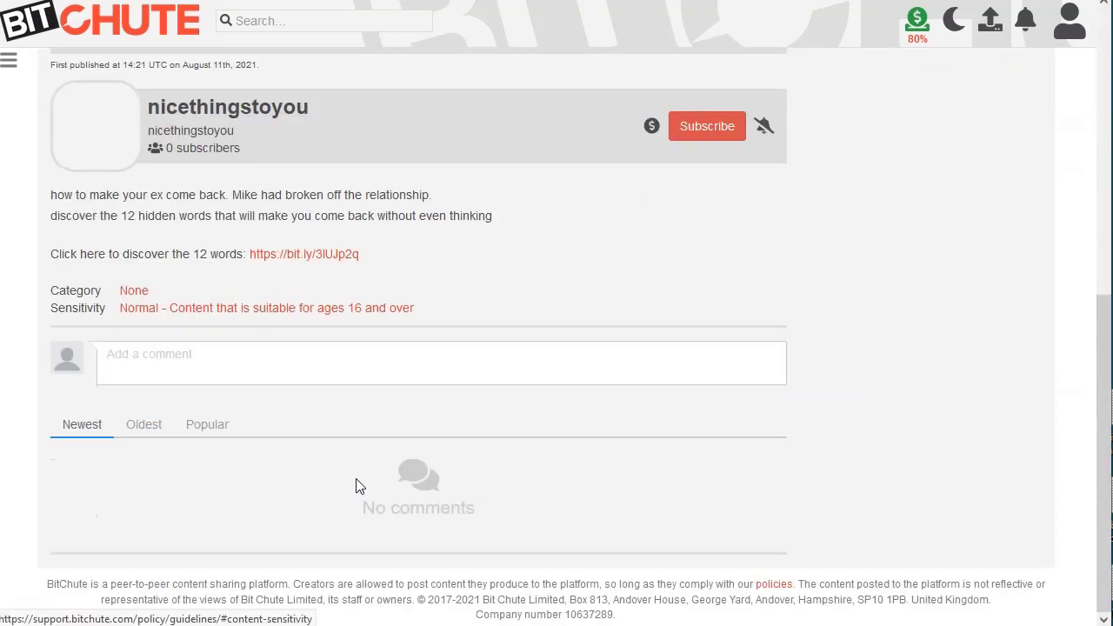
{"action": "scroll", "coordinate": [356, 478], "scroll_direction": "up", "scroll_amount": 6}
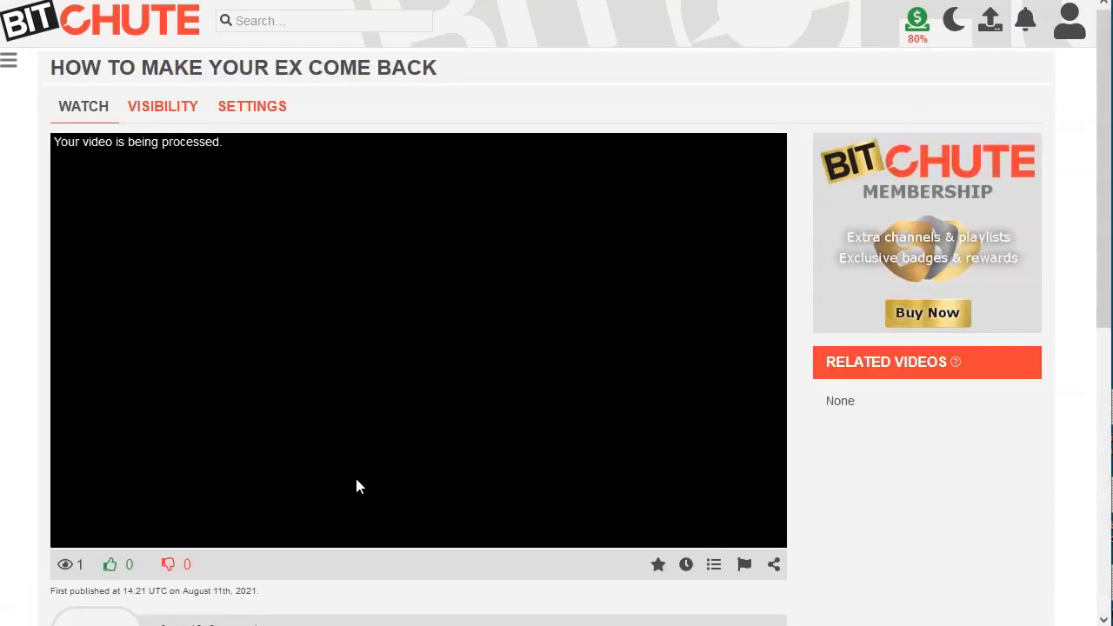
In the video's settings, capitalize the start of the title to "How To Make" and remove the lowercase y of "your".
{"action": "left_click", "coordinate": [255, 109]}
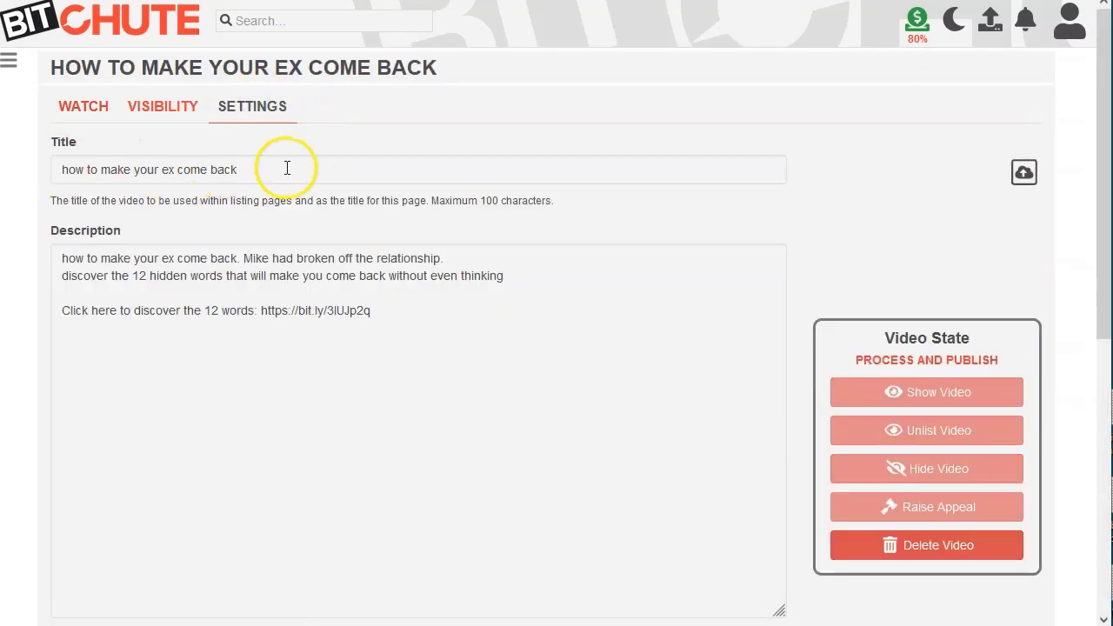
{"action": "left_click", "coordinate": [54, 172]}
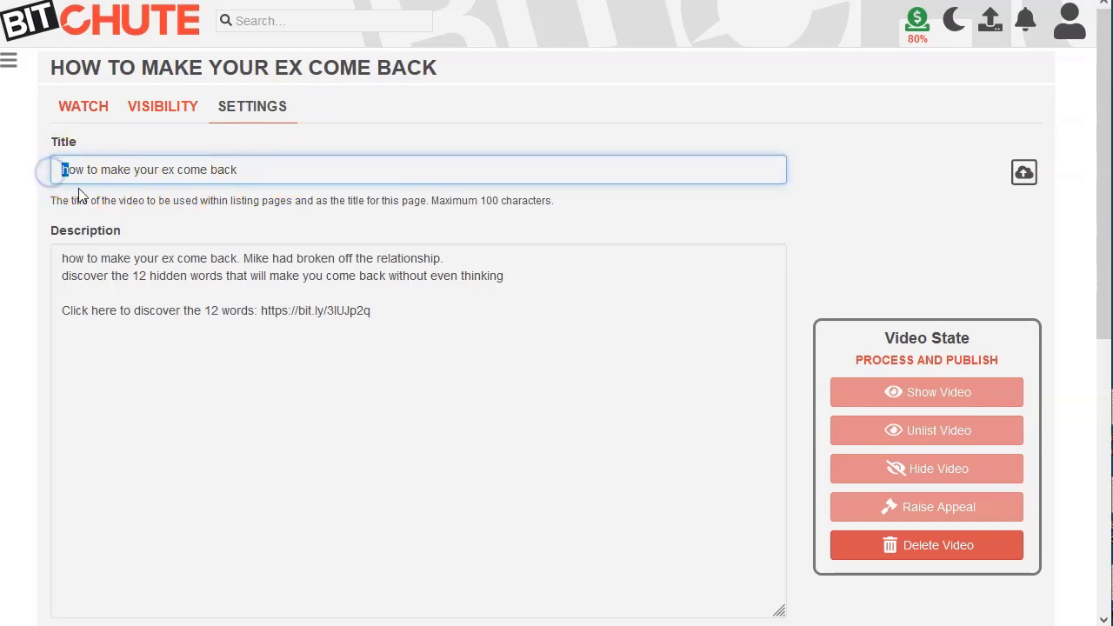
{"action": "type", "text": "H"}
{"action": "left_click", "coordinate": [84, 170]}
{"action": "key", "text": "shift+Right"}
{"action": "key", "text": "BackSpace"}
{"action": "type", "text": "T"}
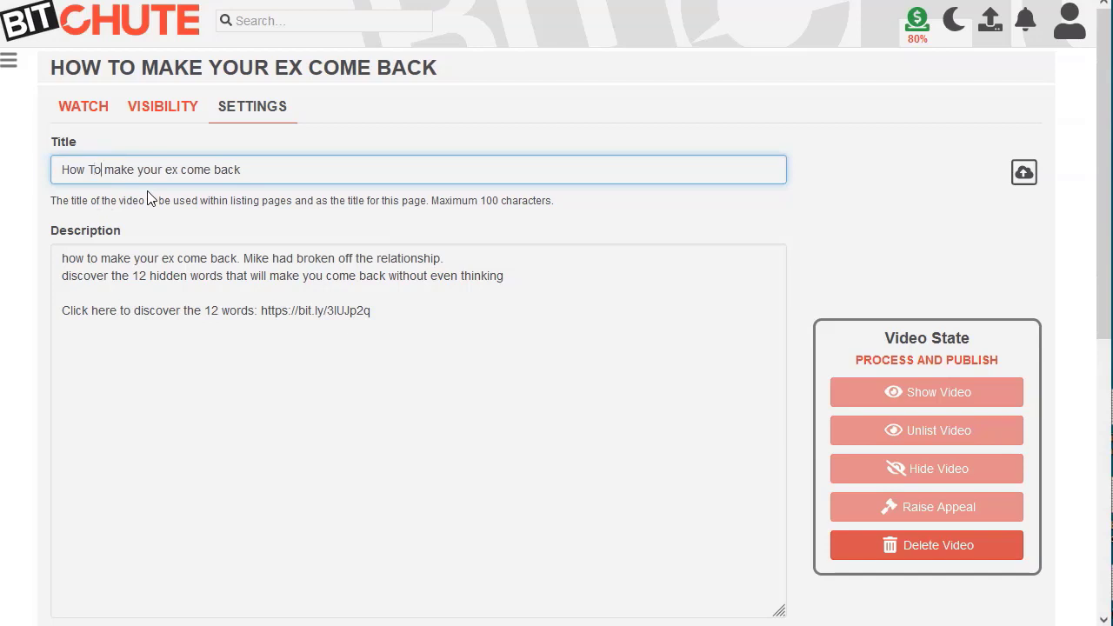
{"action": "key", "text": "Delete"}
{"action": "type", "text": "M"}
{"action": "left_click", "coordinate": [143, 170]}
{"action": "key", "text": "BackSpace"}
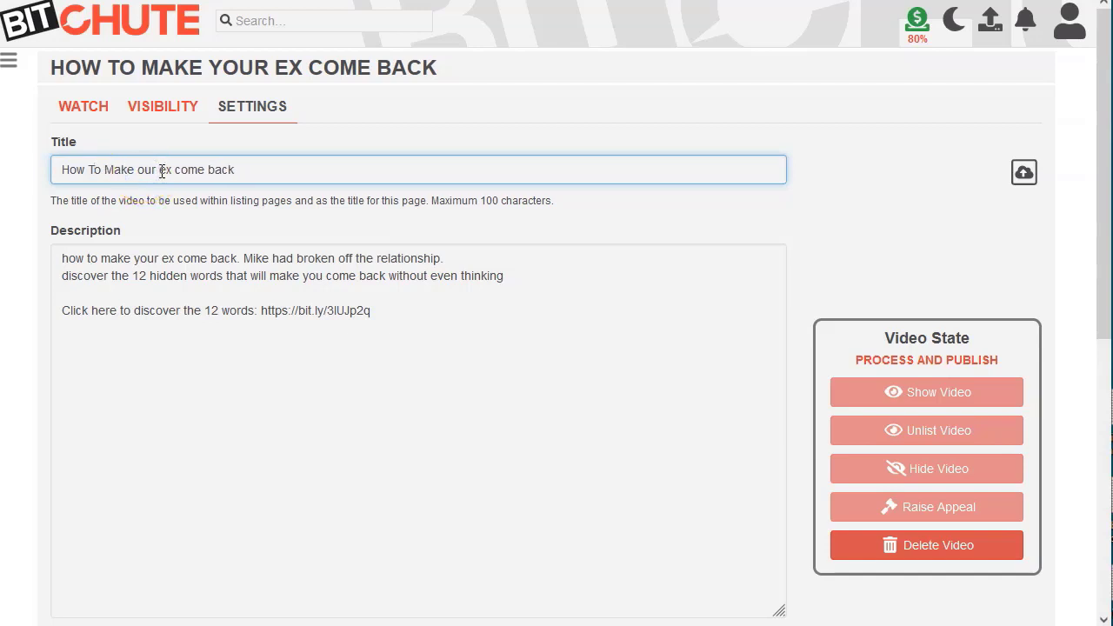